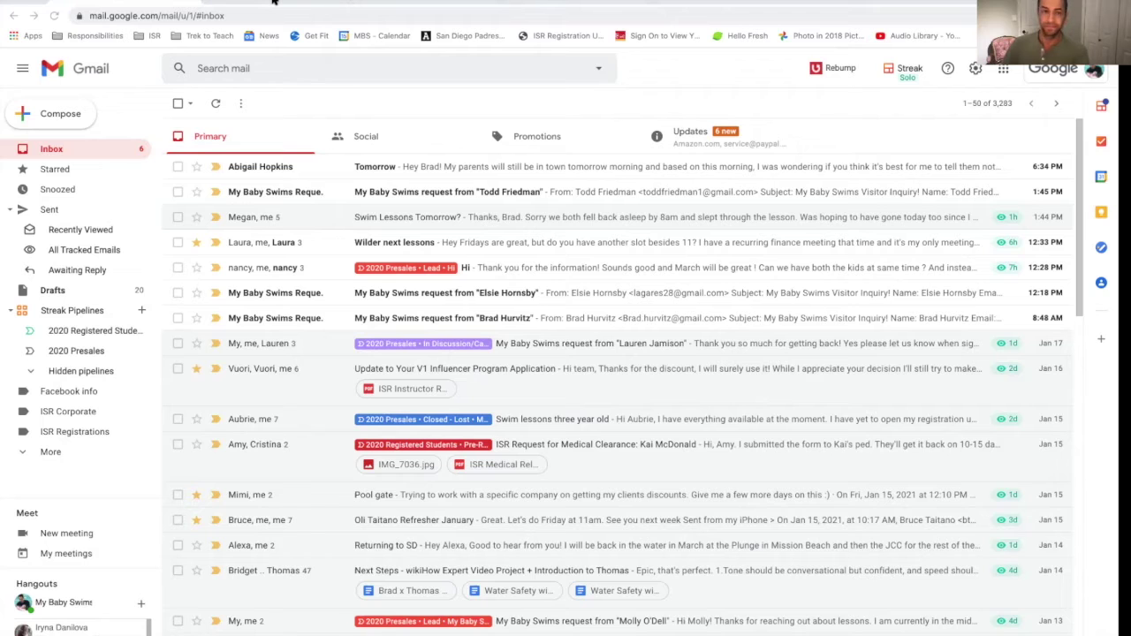
Step: Visit the Streak website and come back to the Gmail inbox
{"action": "left_click", "coordinate": [274, 1]}
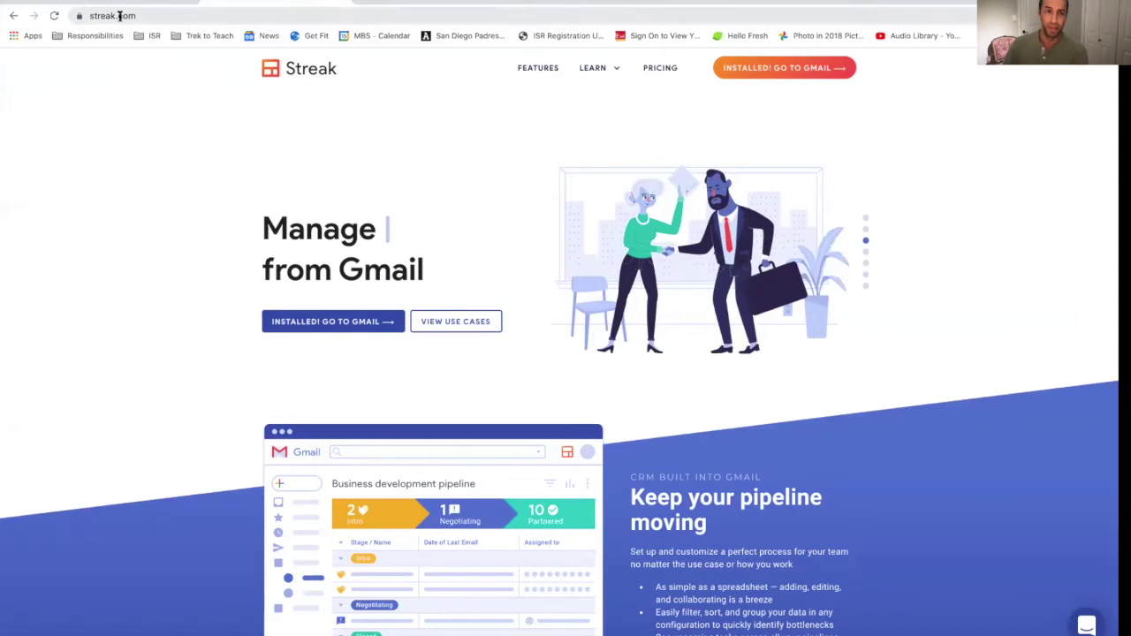
{"action": "left_click", "coordinate": [119, 15]}
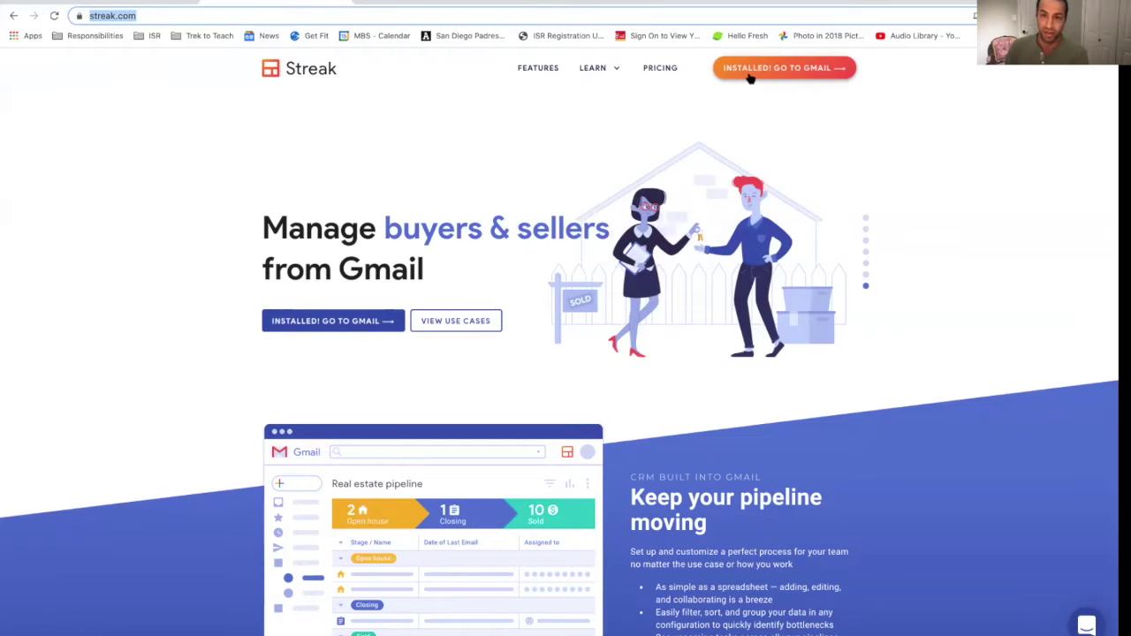
{"action": "left_click", "coordinate": [758, 71]}
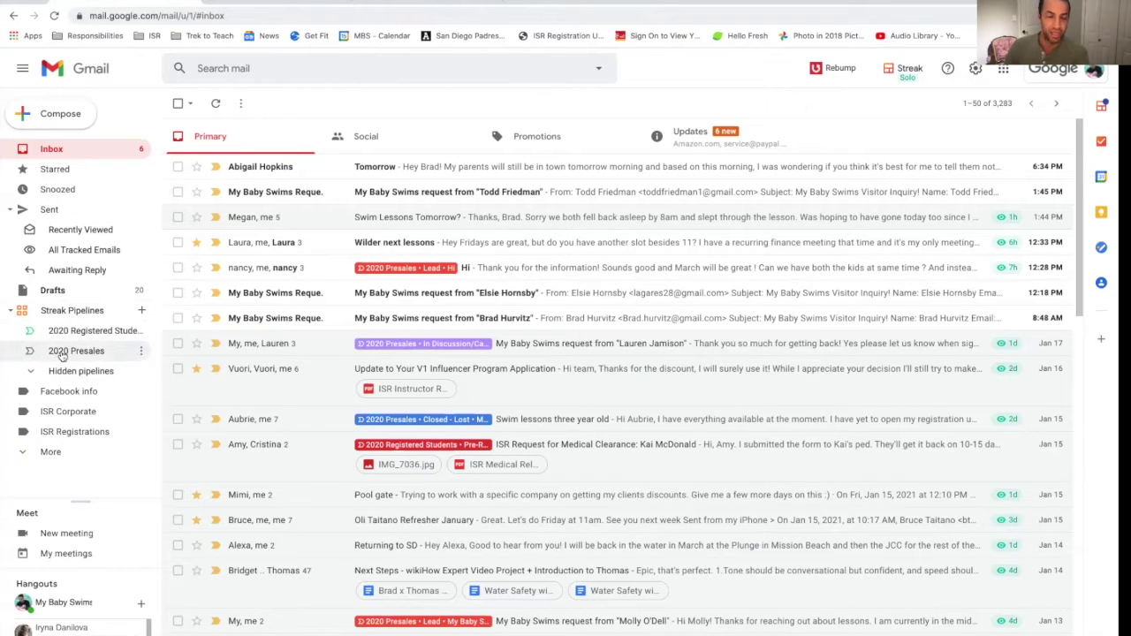
Step: Peek at the hidden Streak pipelines, then open the 8:48 AM My Baby Swims request email
{"action": "left_click", "coordinate": [27, 372]}
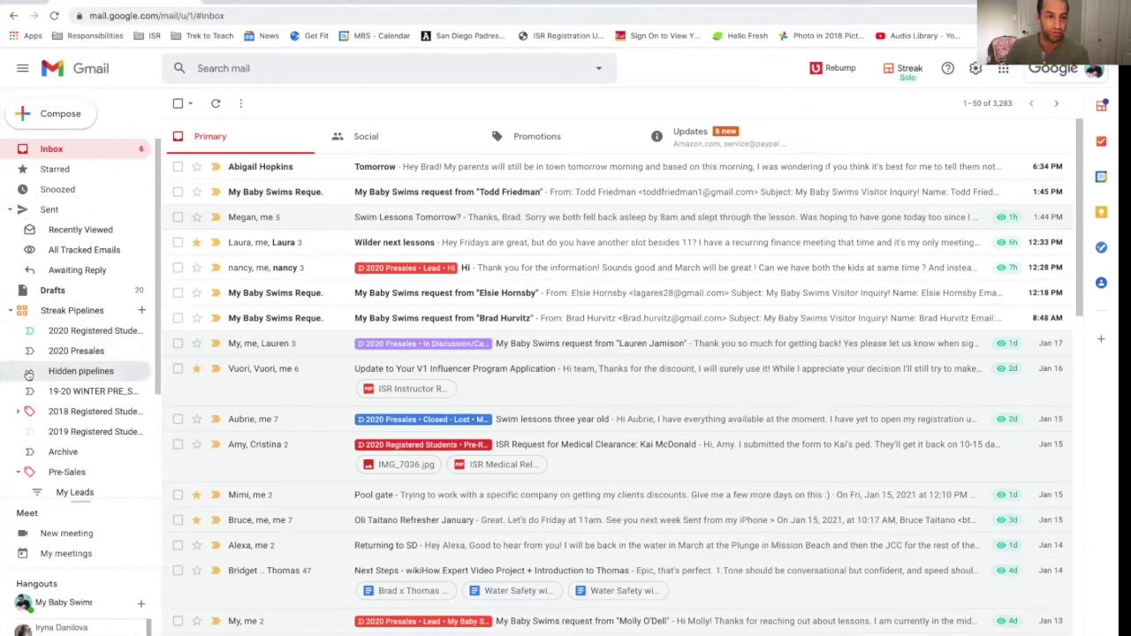
{"action": "left_click", "coordinate": [28, 372]}
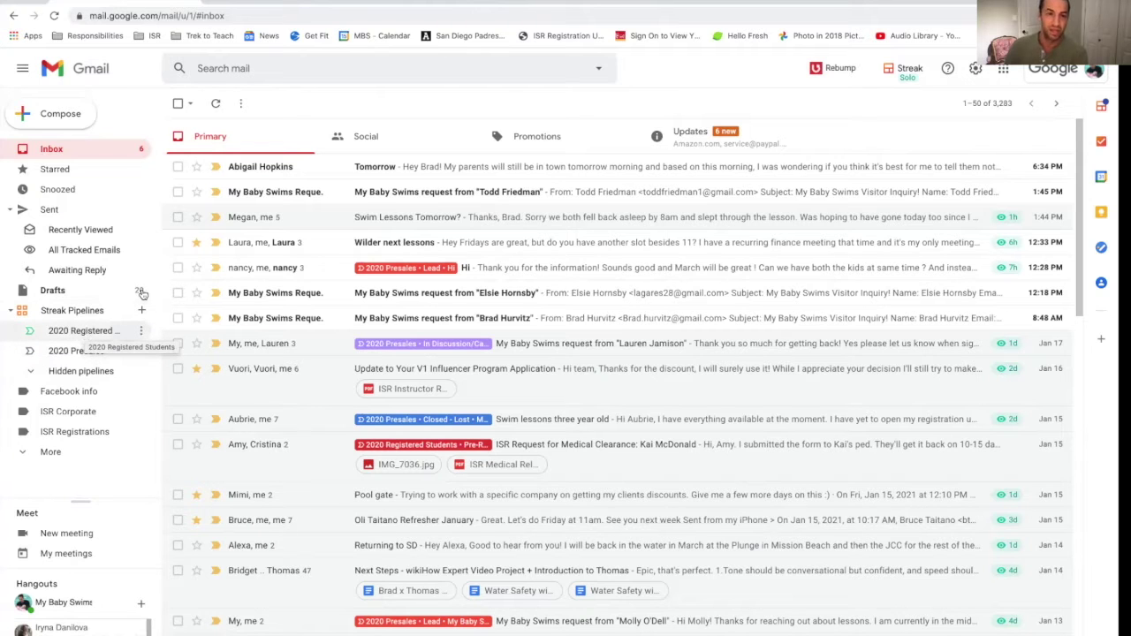
{"action": "mouse_move", "coordinate": [289, 322]}
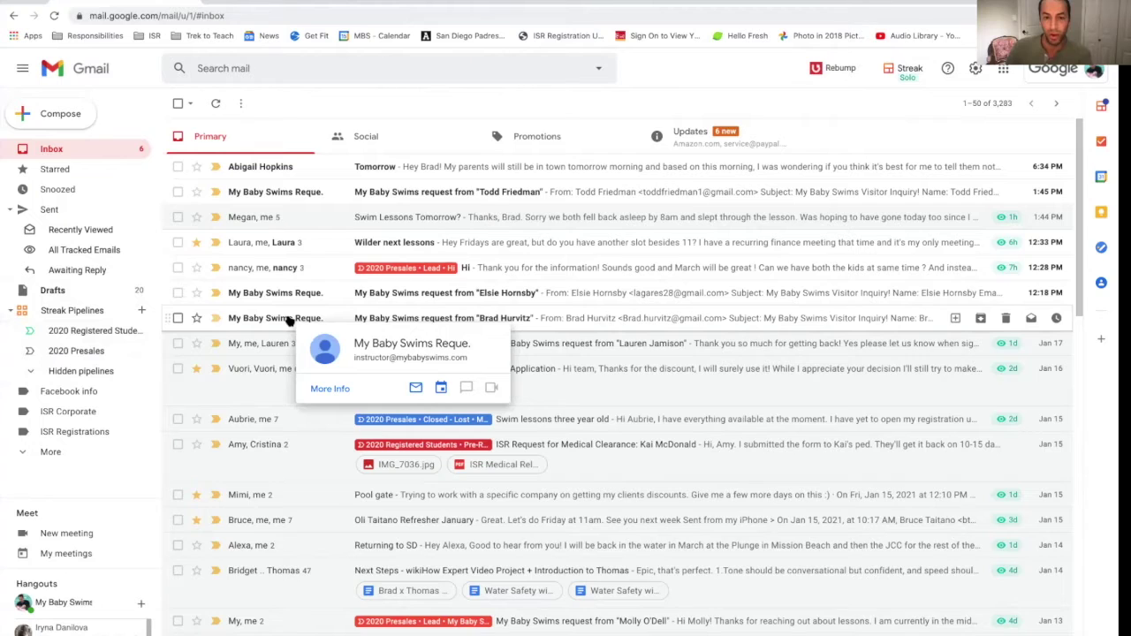
{"action": "left_click", "coordinate": [289, 321]}
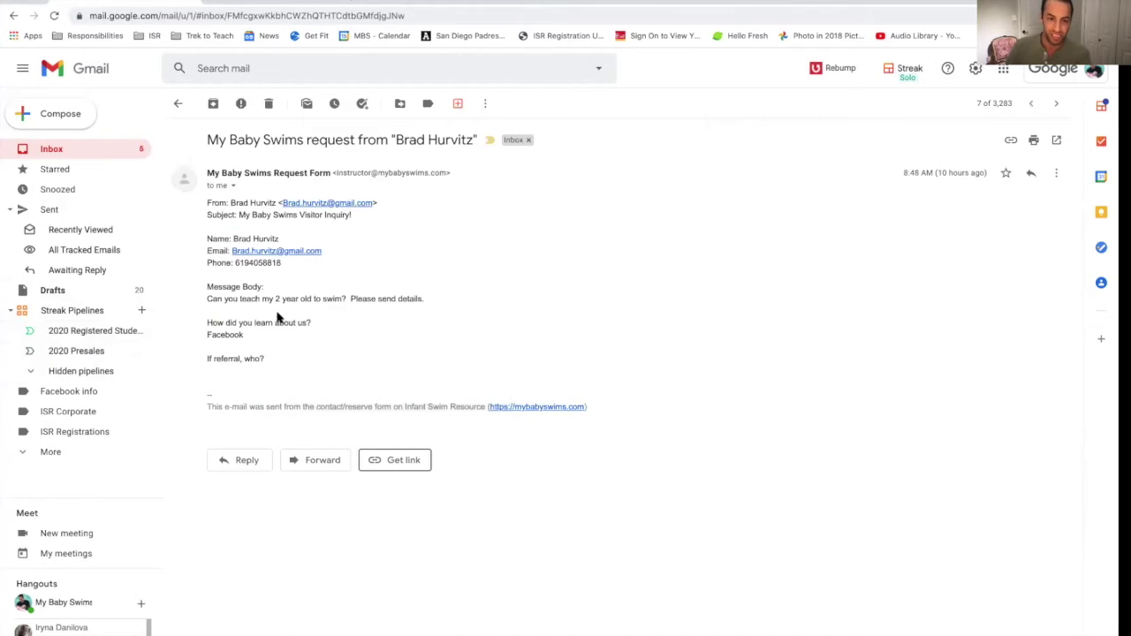
Step: Reply to the swim inquiry, browsing the snippets list, and expand the 'os' off-season lesson snippet
{"action": "left_click_drag", "start_coordinate": [377, 295], "coordinate": [492, 304]}
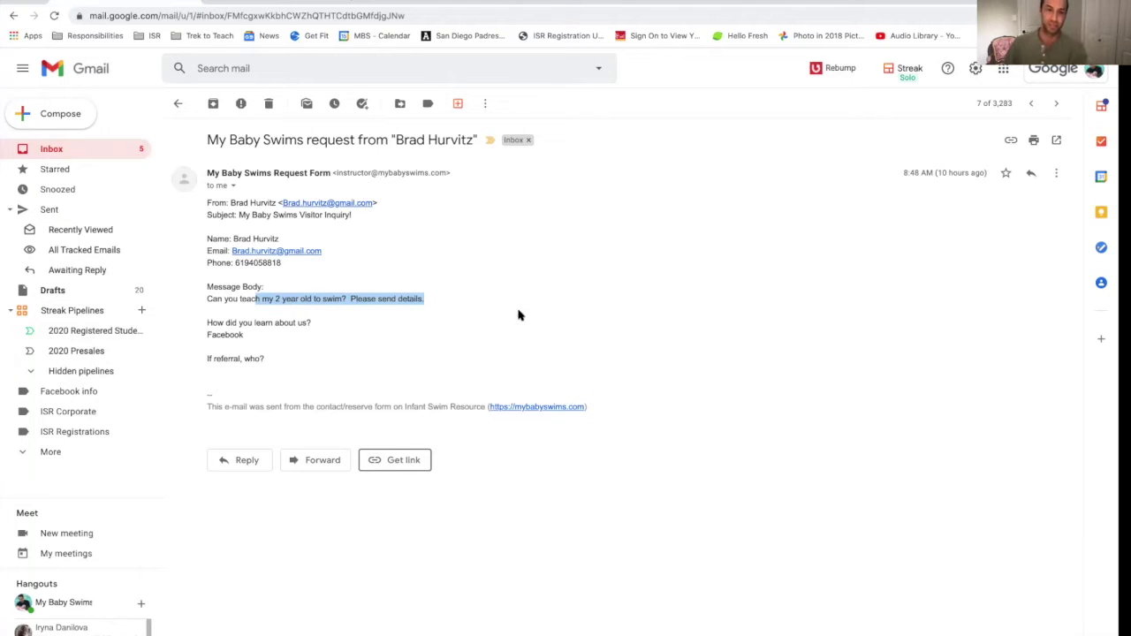
{"action": "left_click", "coordinate": [1032, 175]}
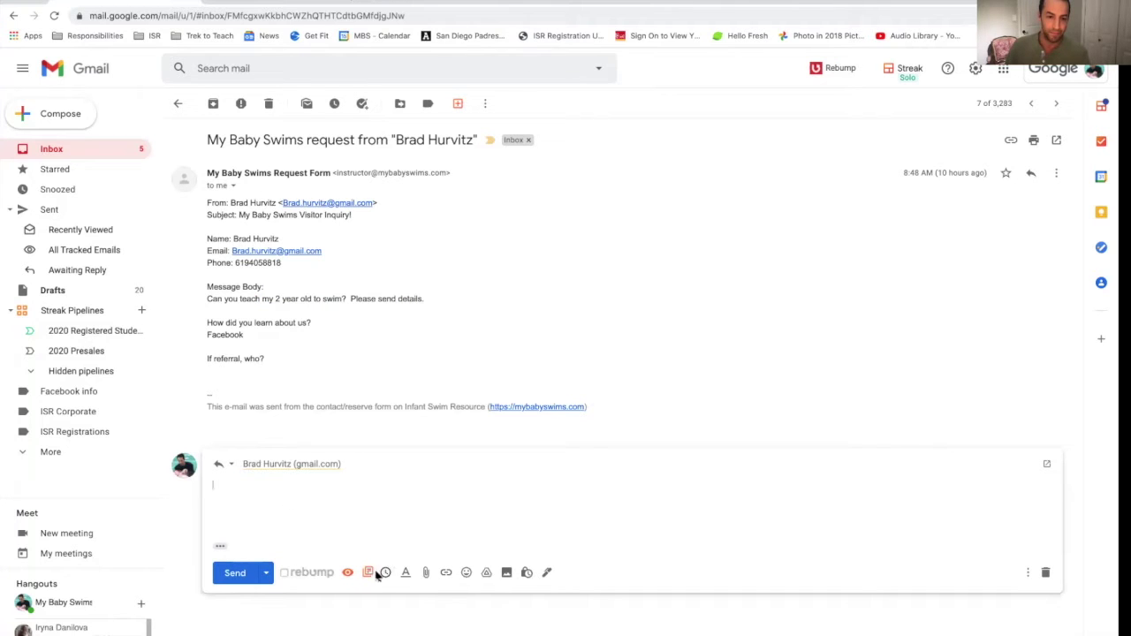
{"action": "left_click", "coordinate": [369, 574]}
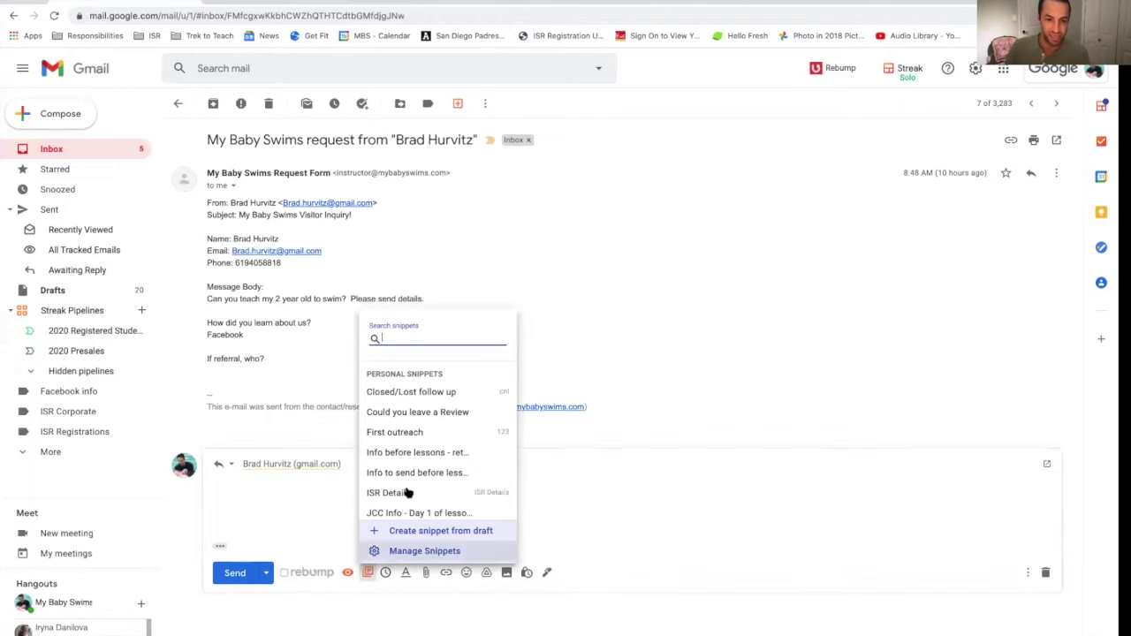
{"action": "scroll", "coordinate": [411, 486], "scroll_direction": "down", "scroll_amount": 2}
{"action": "scroll", "coordinate": [411, 486], "scroll_direction": "down", "scroll_amount": 2}
{"action": "scroll", "coordinate": [410, 487], "scroll_direction": "up", "scroll_amount": 4}
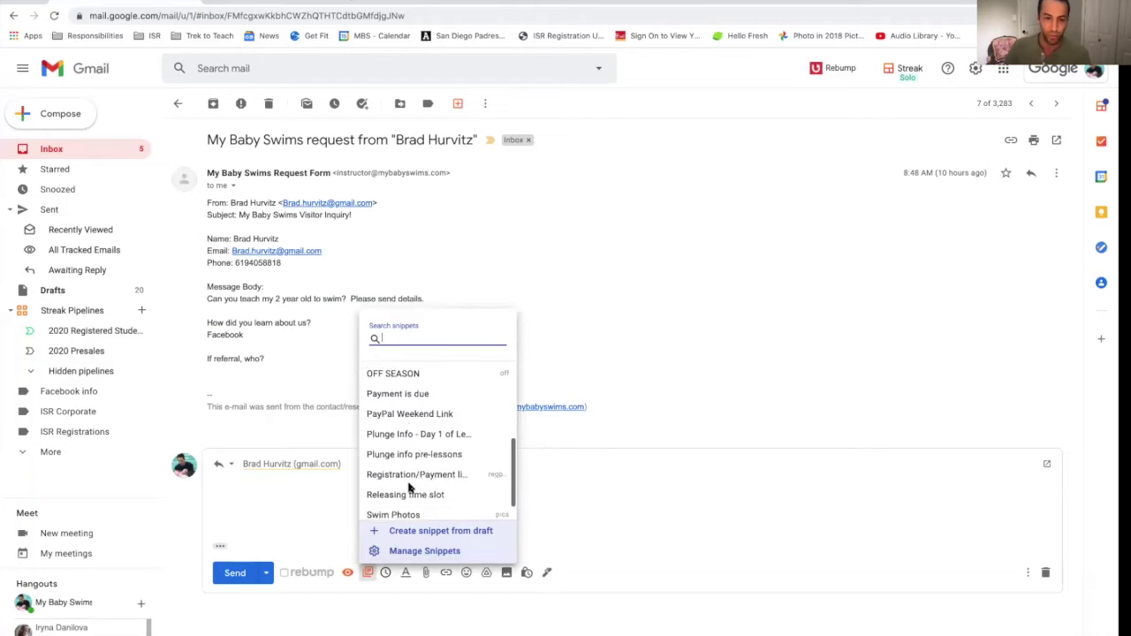
{"action": "scroll", "coordinate": [410, 488], "scroll_direction": "up", "scroll_amount": 2}
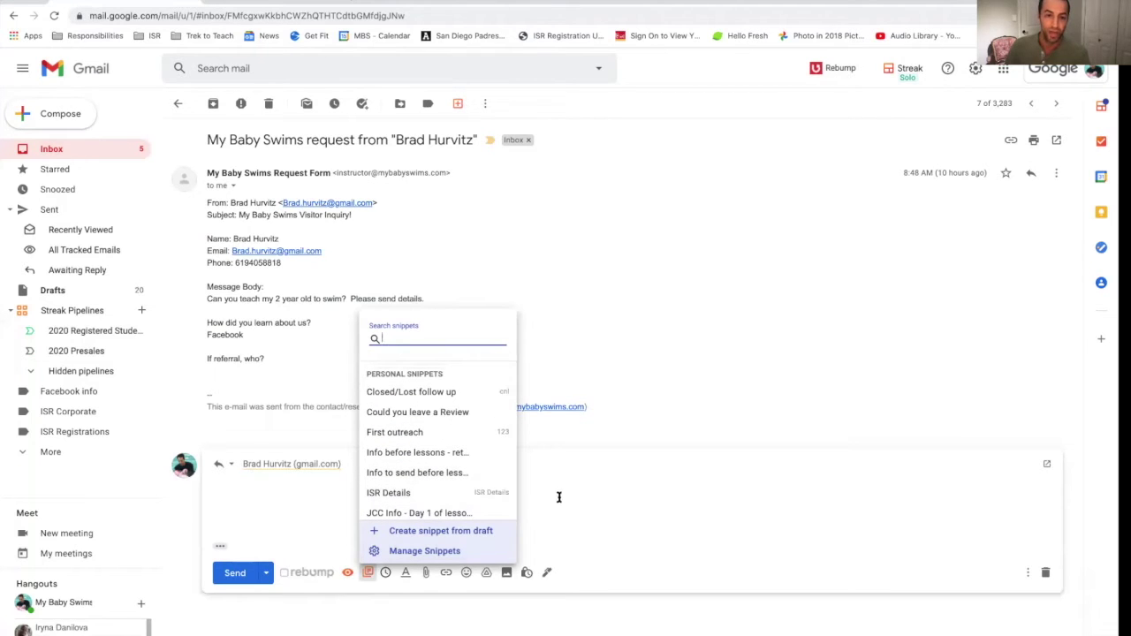
{"action": "scroll", "coordinate": [447, 465], "scroll_direction": "down", "scroll_amount": 2}
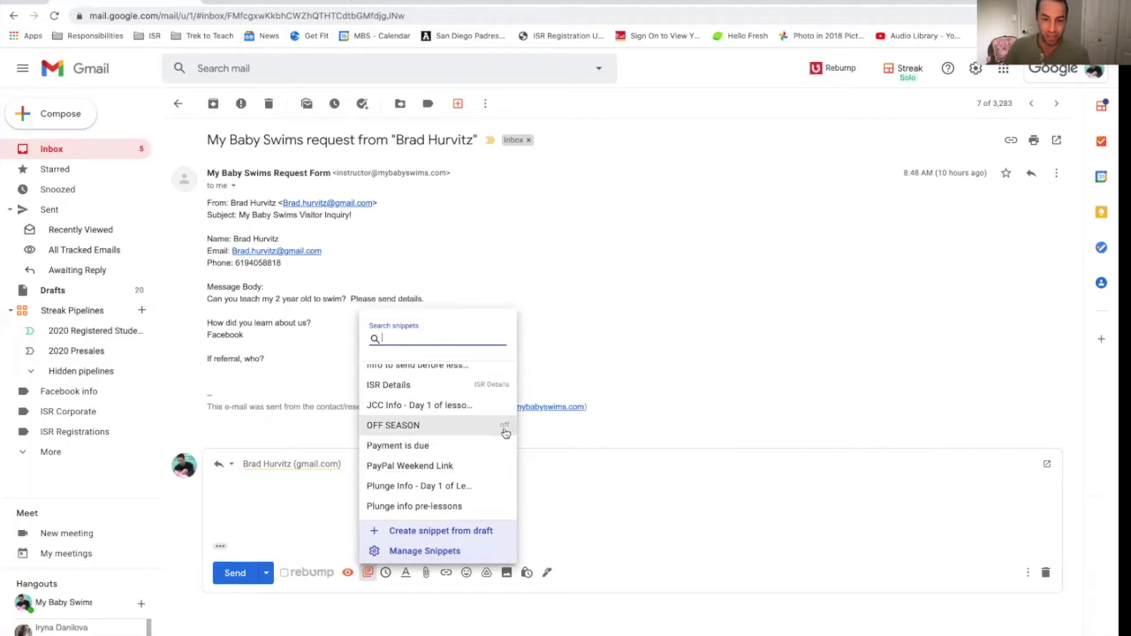
{"action": "left_click", "coordinate": [583, 484]}
{"action": "type", "text": "os"}
{"action": "key", "text": "Tab"}
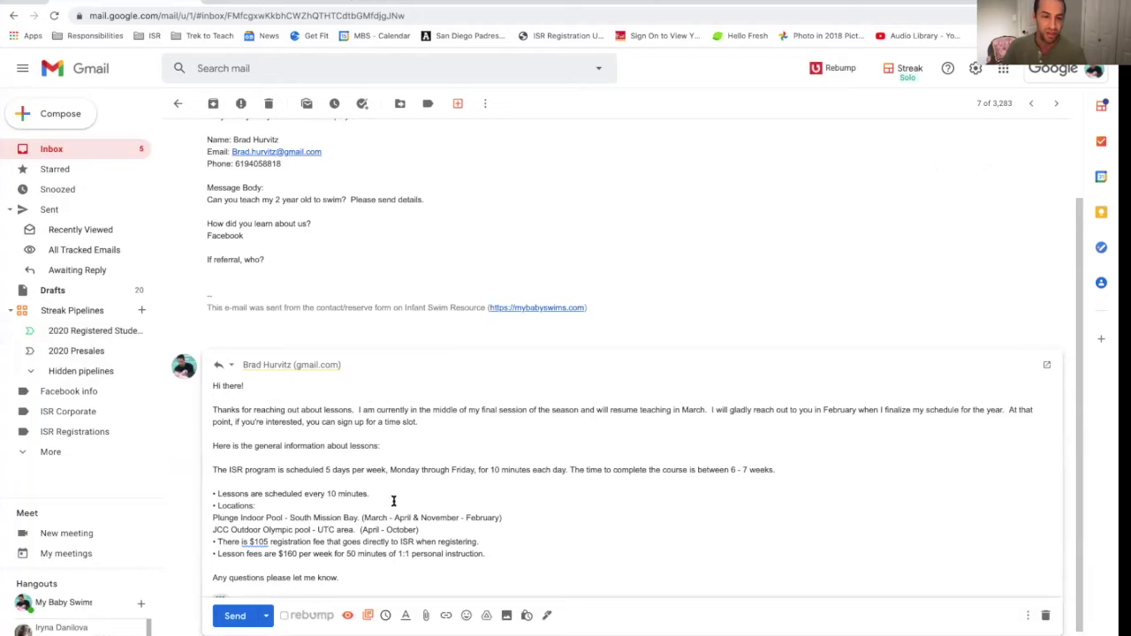
Step: Enable Rebump follow-ups on the swim reply and bring up Rebump's Bump Settings
{"action": "left_click_drag", "start_coordinate": [520, 553], "coordinate": [215, 380]}
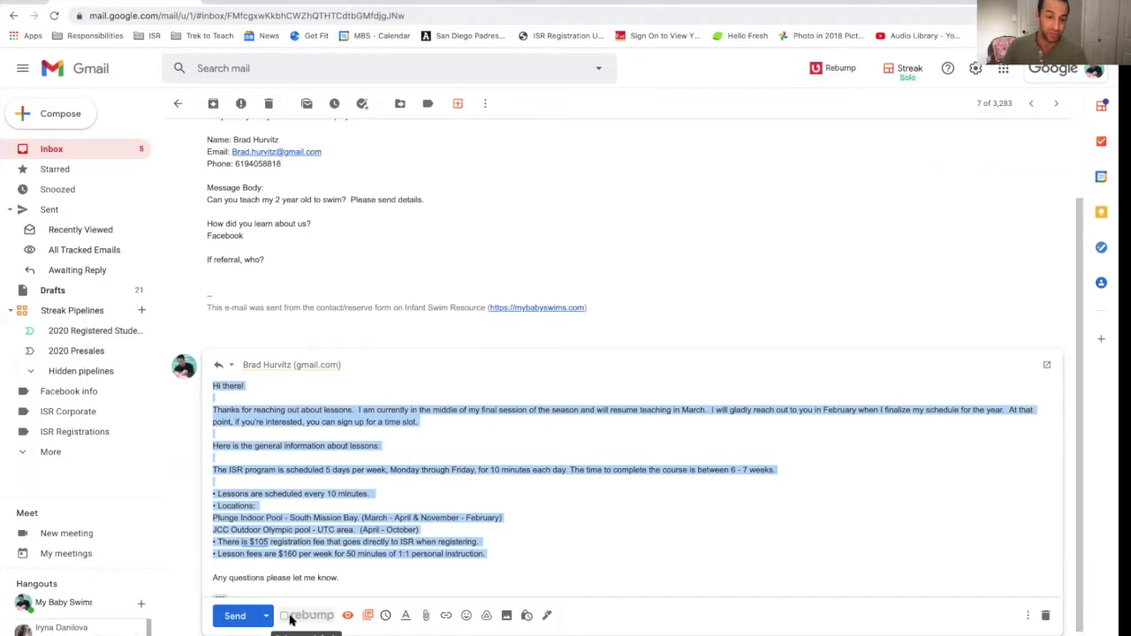
{"action": "left_click", "coordinate": [286, 616]}
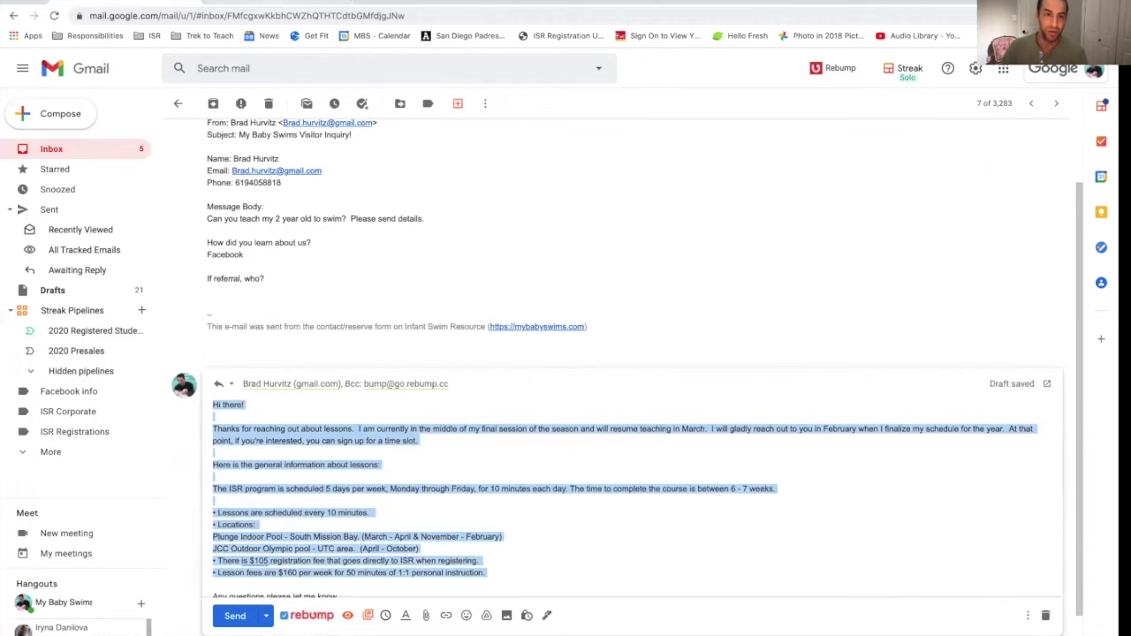
{"action": "left_click", "coordinate": [425, 3]}
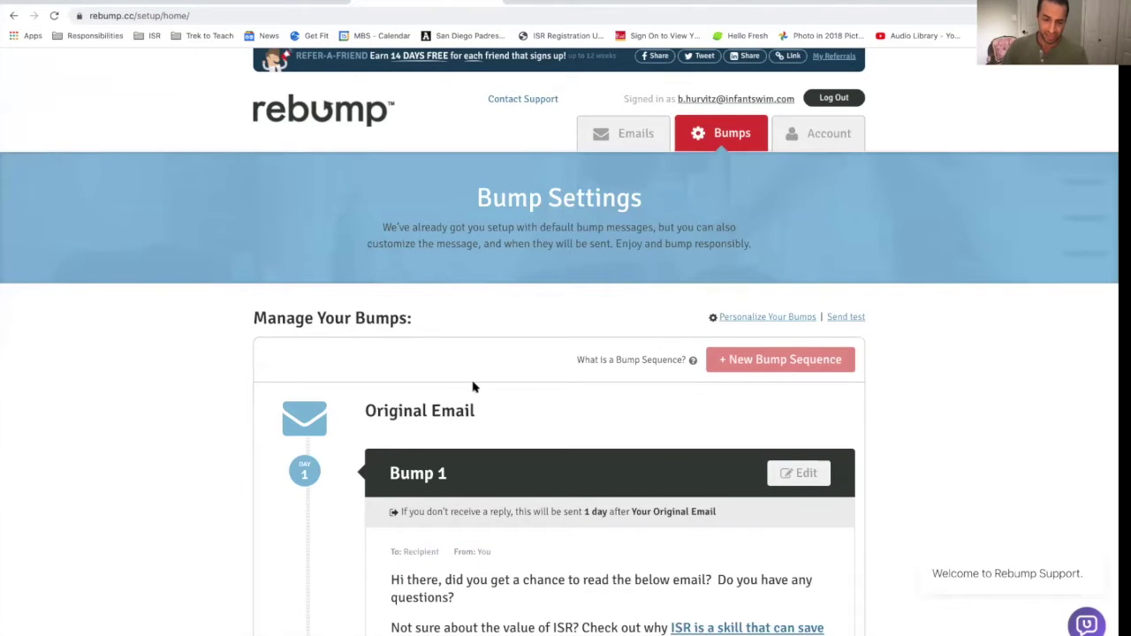
Step: Review Bump 1's message and the Bump 2 and 5-day Bump 3 delays, then return to Gmail
{"action": "scroll", "coordinate": [475, 387], "scroll_direction": "down", "scroll_amount": 3}
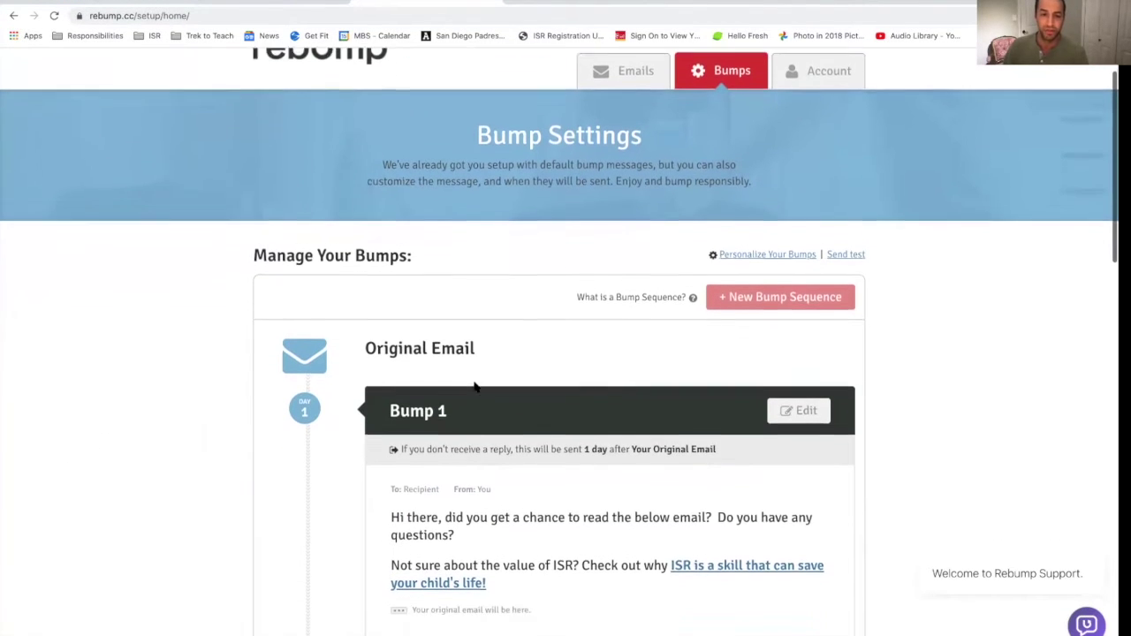
{"action": "left_click_drag", "start_coordinate": [386, 421], "coordinate": [567, 502]}
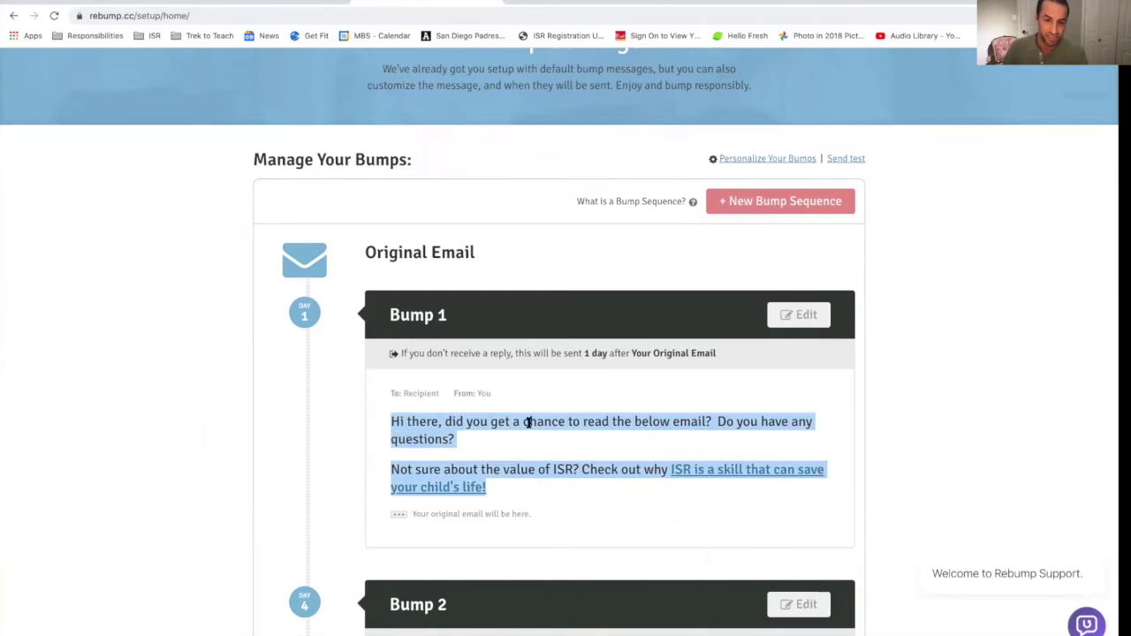
{"action": "scroll", "coordinate": [590, 464], "scroll_direction": "down", "scroll_amount": 4}
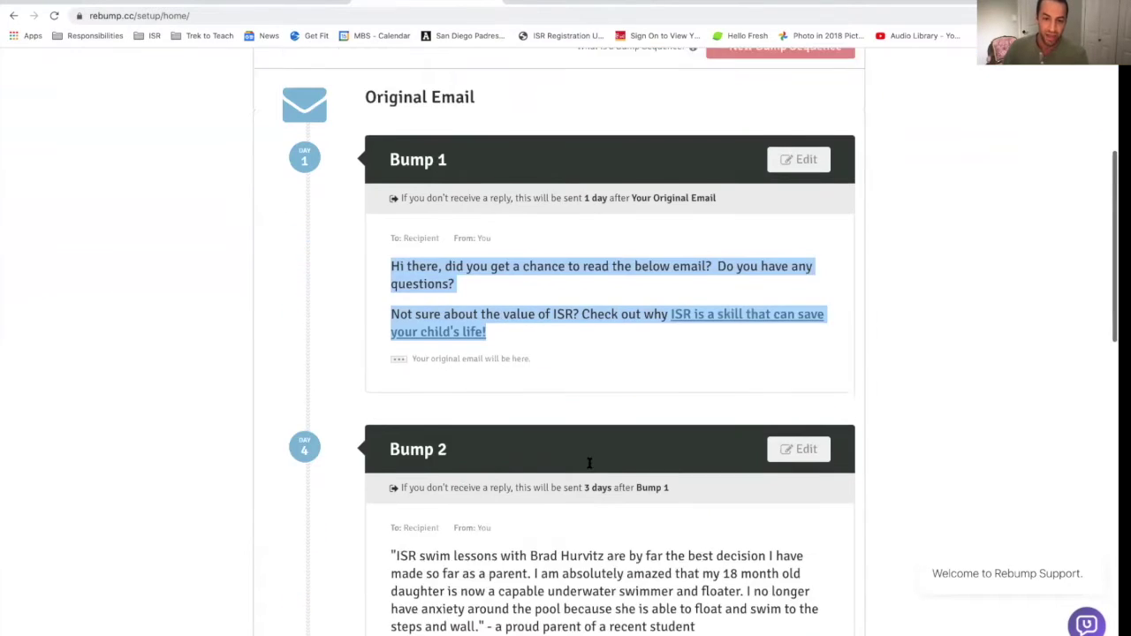
{"action": "left_click_drag", "start_coordinate": [582, 437], "coordinate": [612, 437]}
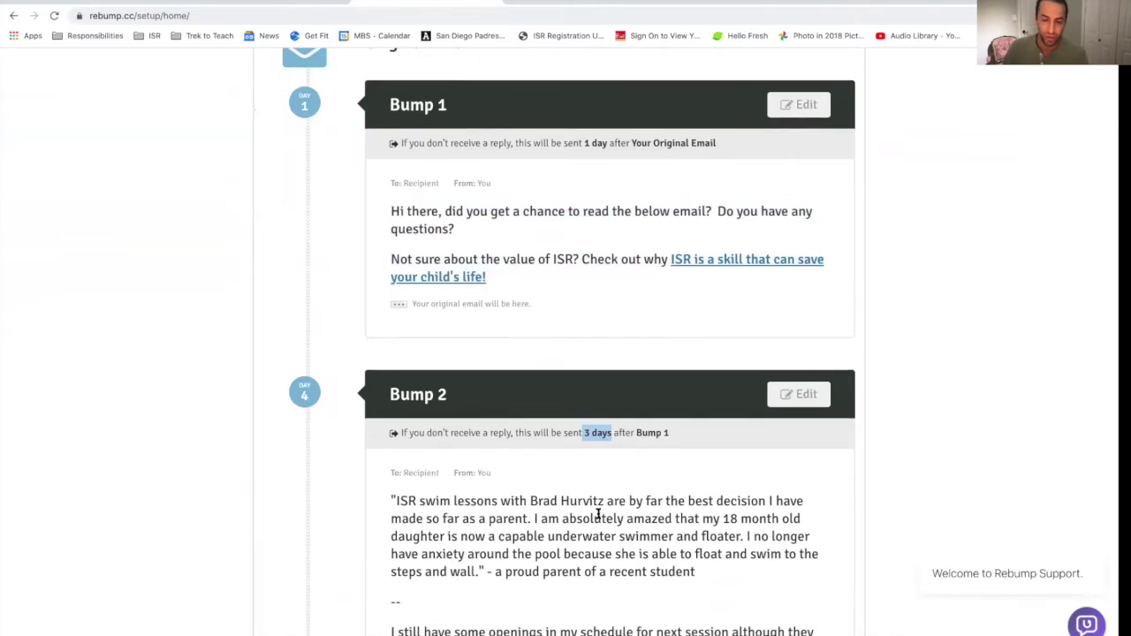
{"action": "scroll", "coordinate": [602, 501], "scroll_direction": "down", "scroll_amount": 3}
{"action": "scroll", "coordinate": [544, 442], "scroll_direction": "down", "scroll_amount": 5}
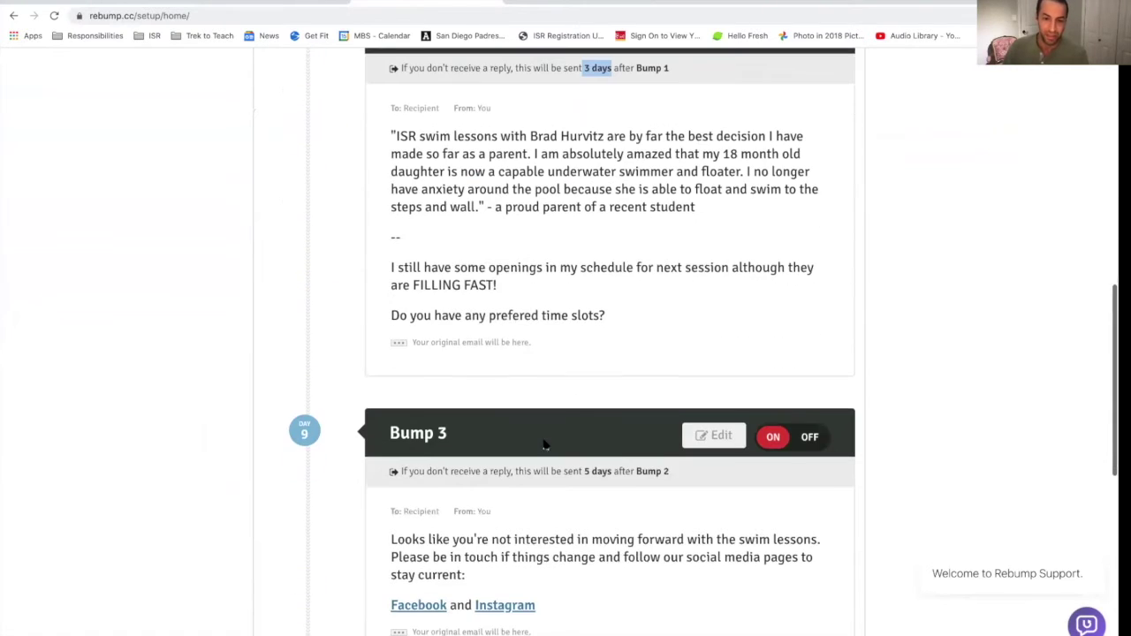
{"action": "left_click_drag", "start_coordinate": [579, 469], "coordinate": [626, 471]}
{"action": "scroll", "coordinate": [507, 451], "scroll_direction": "down", "scroll_amount": 2}
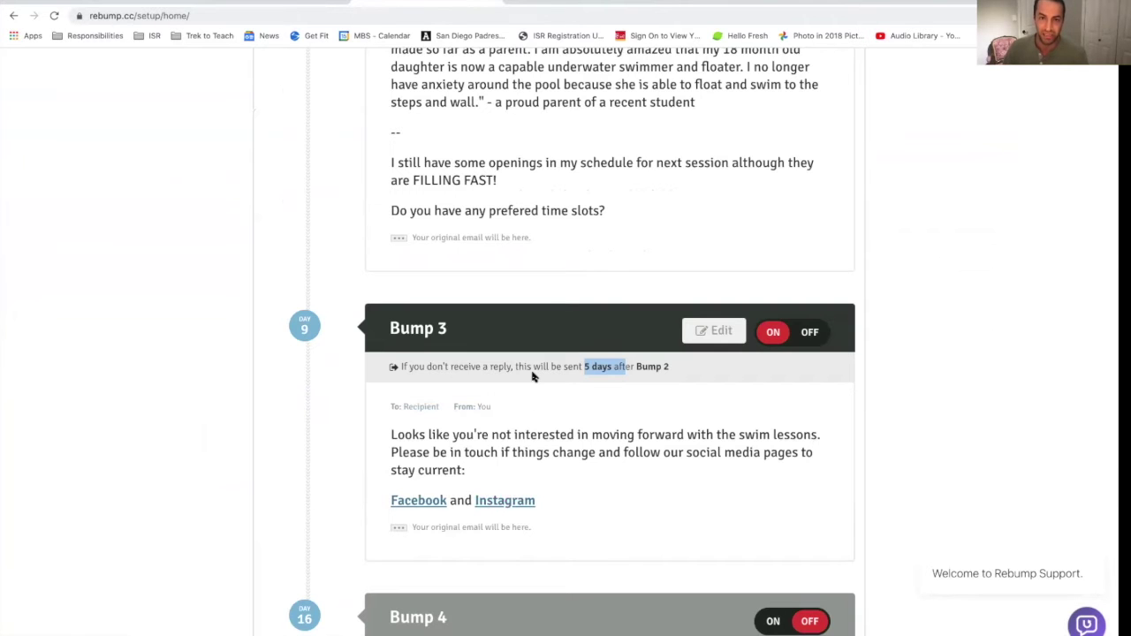
{"action": "scroll", "coordinate": [532, 381], "scroll_direction": "up", "scroll_amount": 20}
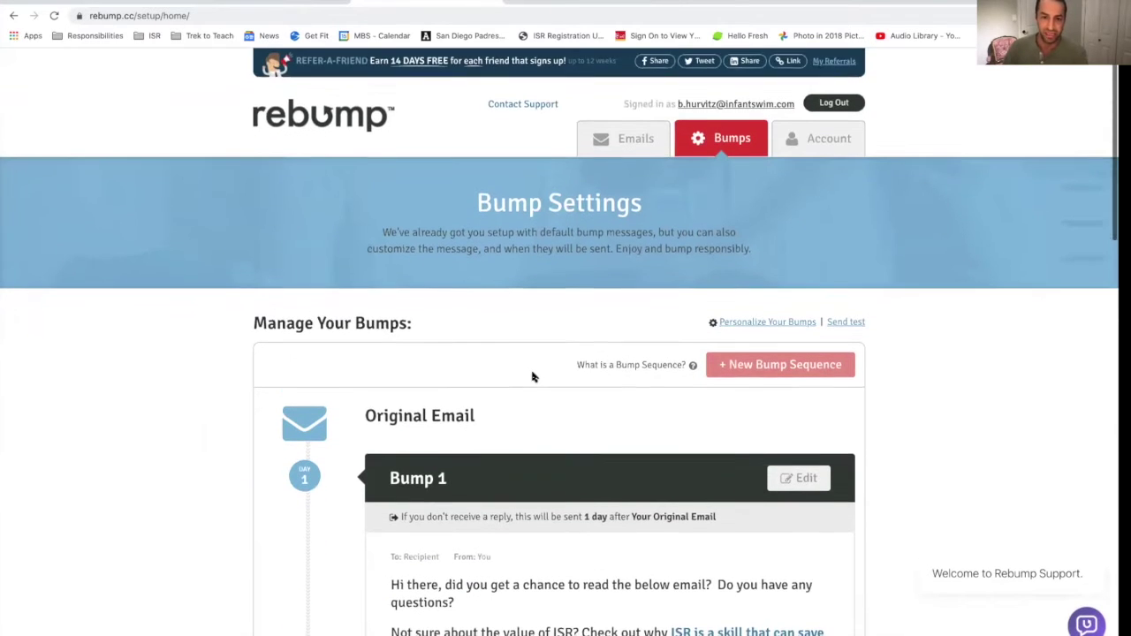
{"action": "scroll", "coordinate": [533, 378], "scroll_direction": "down", "scroll_amount": 3}
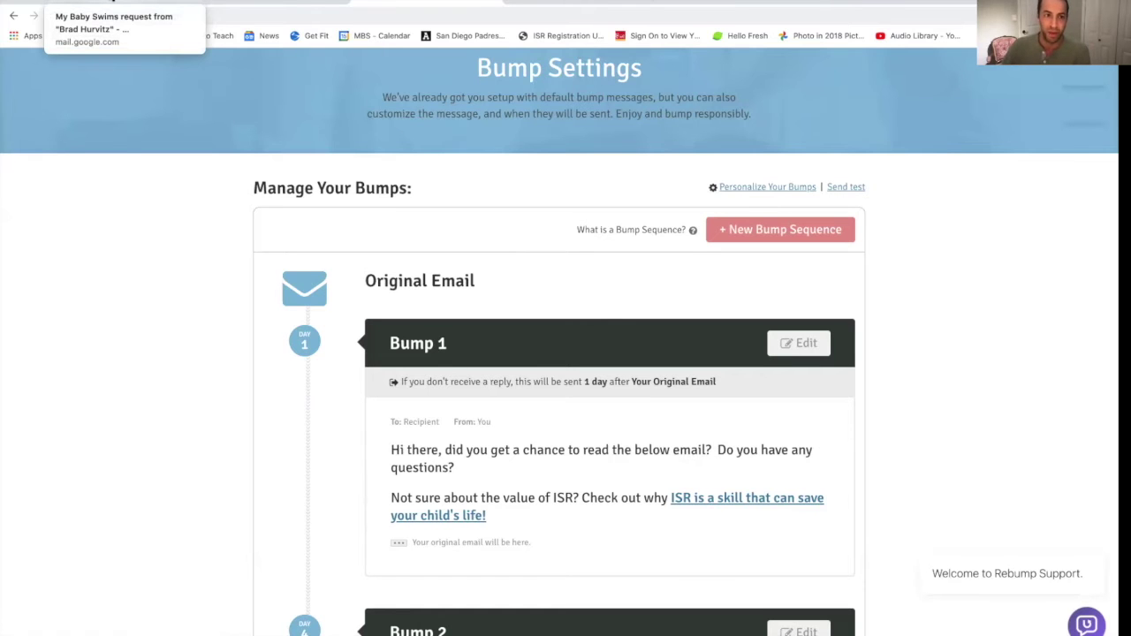
{"action": "left_click", "coordinate": [114, 1]}
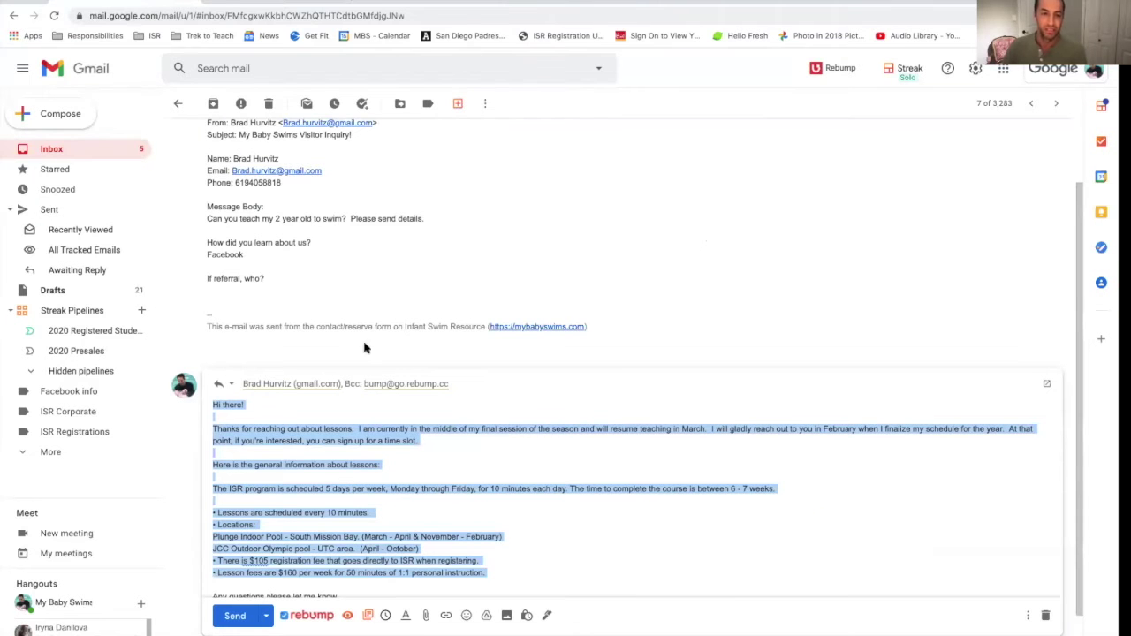
Step: Send the reply and add the request thread as a box in the 2020 Presales pipeline
{"action": "left_click", "coordinate": [234, 616]}
{"action": "scroll", "coordinate": [615, 464], "scroll_direction": "down", "scroll_amount": 2}
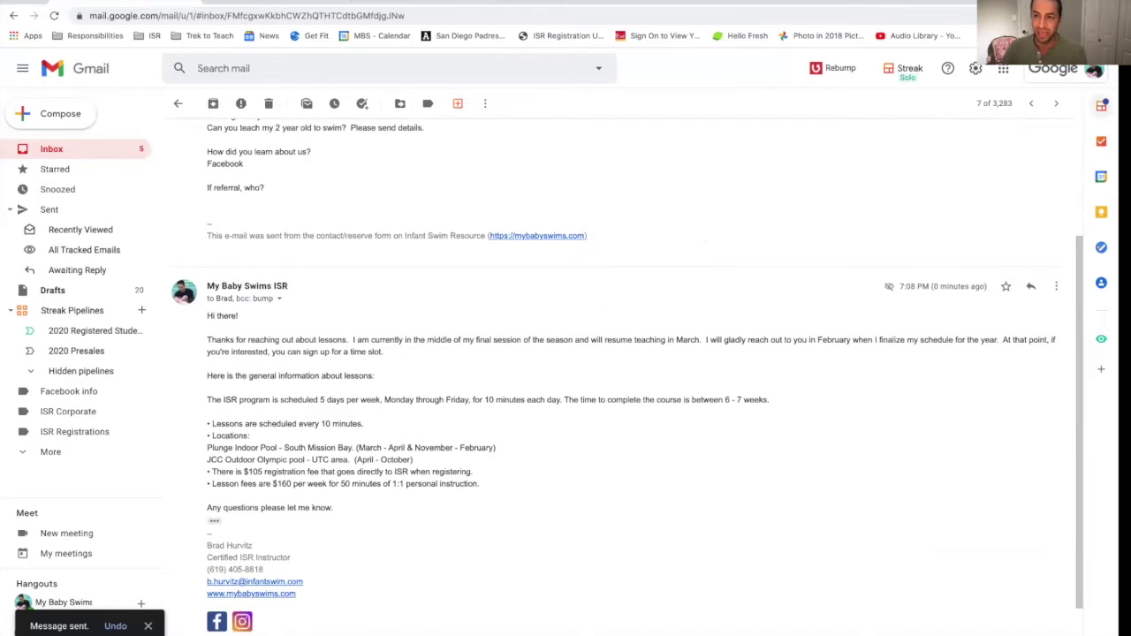
{"action": "left_click", "coordinate": [1102, 106]}
{"action": "left_click", "coordinate": [1024, 144]}
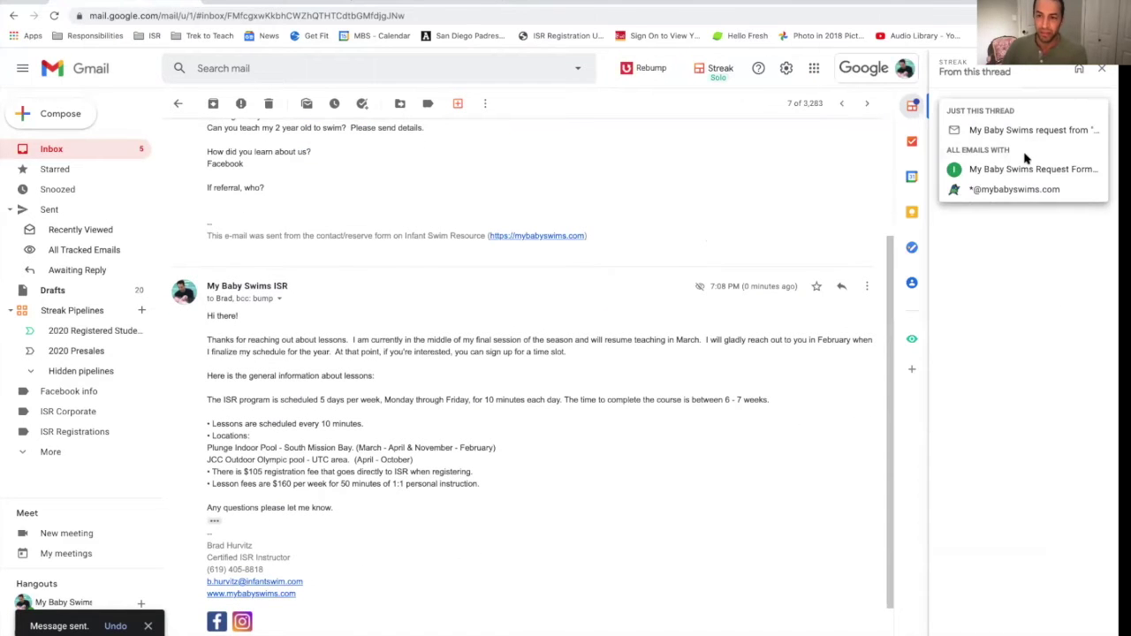
{"action": "left_click", "coordinate": [1021, 131]}
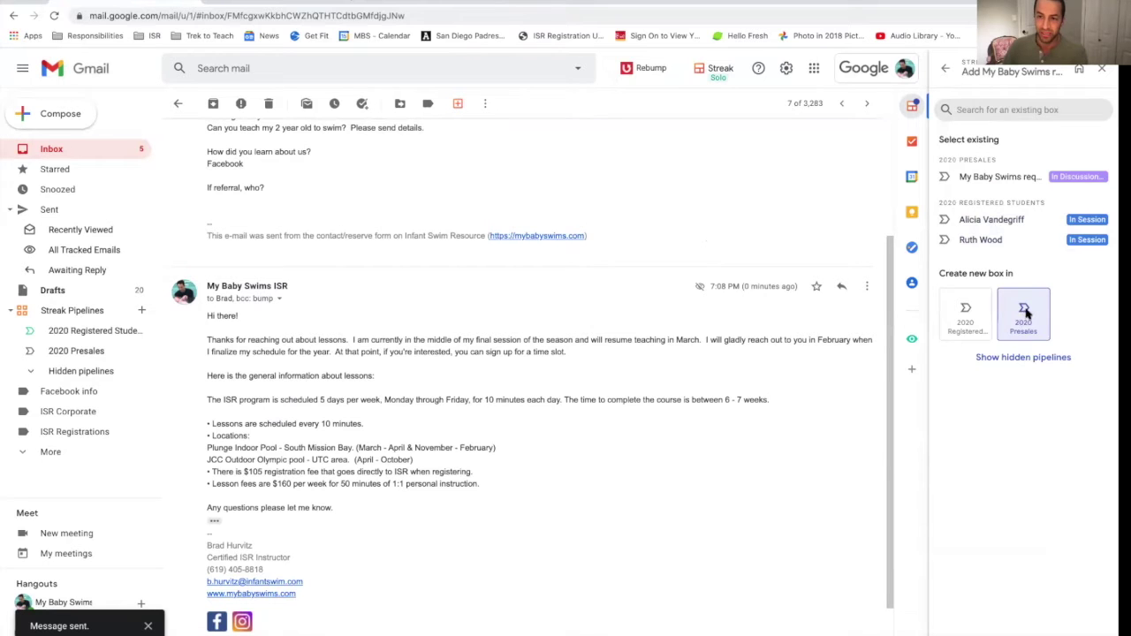
{"action": "left_click", "coordinate": [1026, 313]}
Step: Add the enquirer's Gmail address as the box's contact and open the 2020 Presales pipeline
{"action": "left_click", "coordinate": [987, 272]}
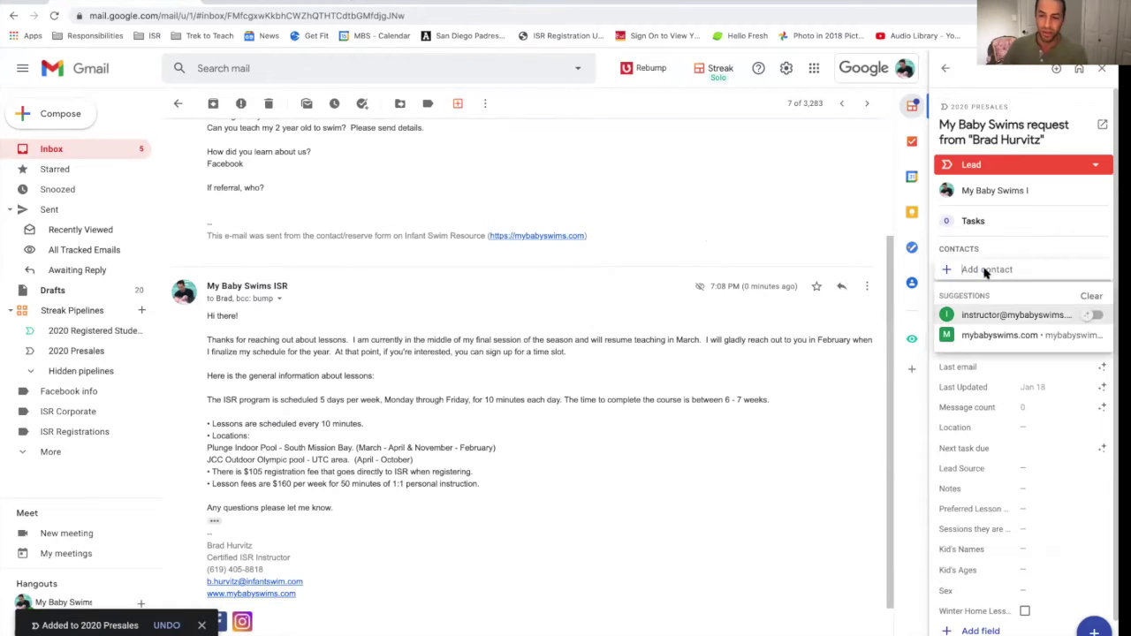
{"action": "left_click", "coordinate": [992, 273]}
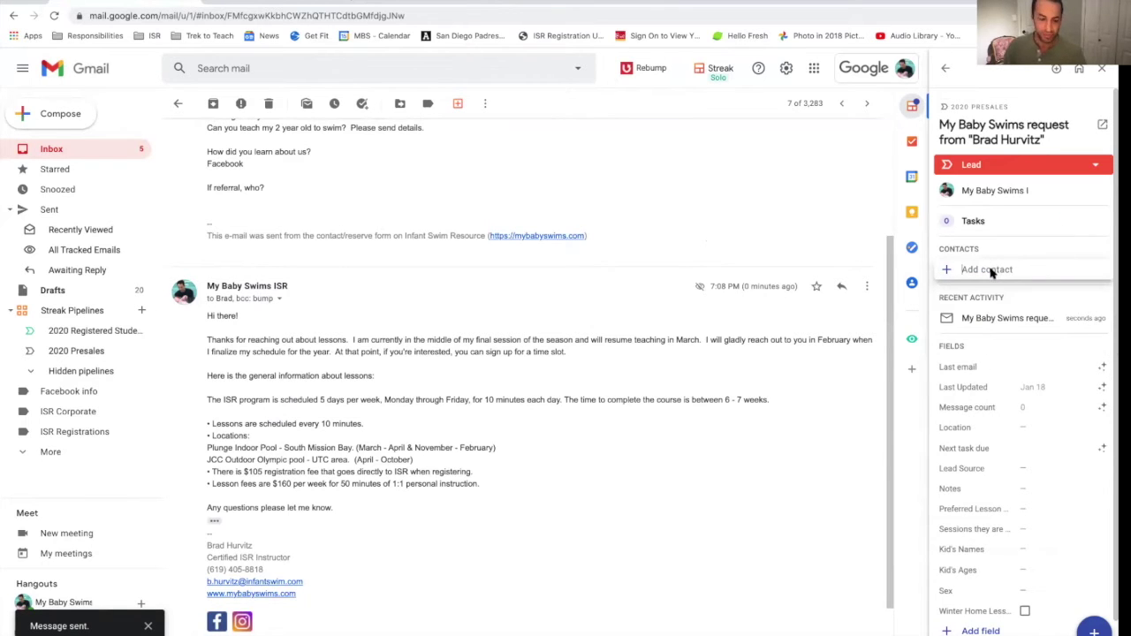
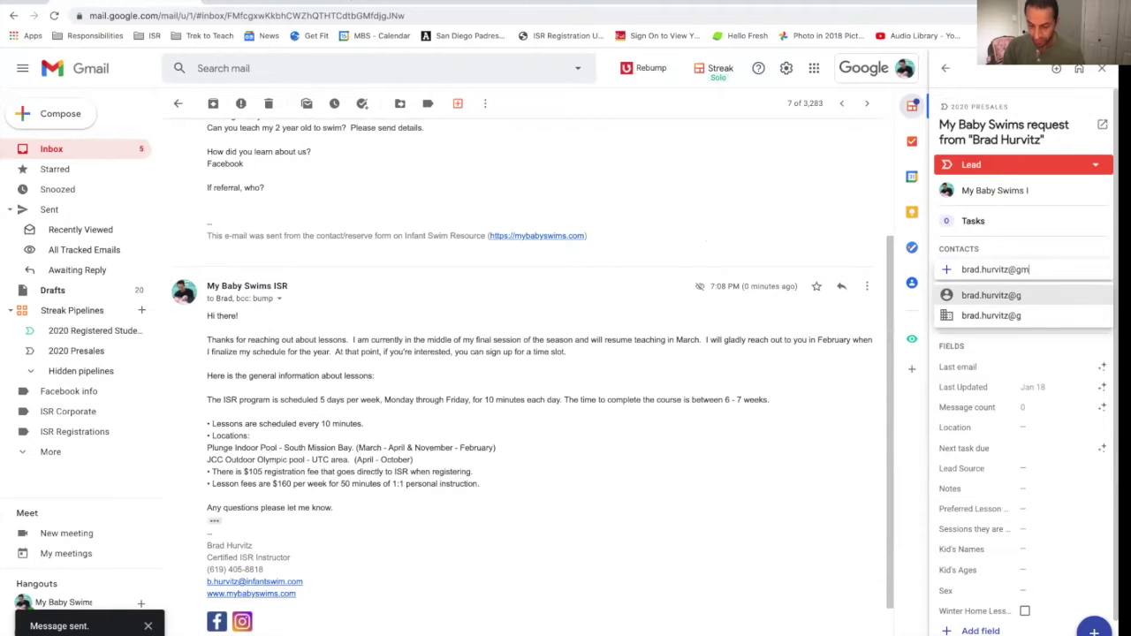
{"action": "key", "text": "Return"}
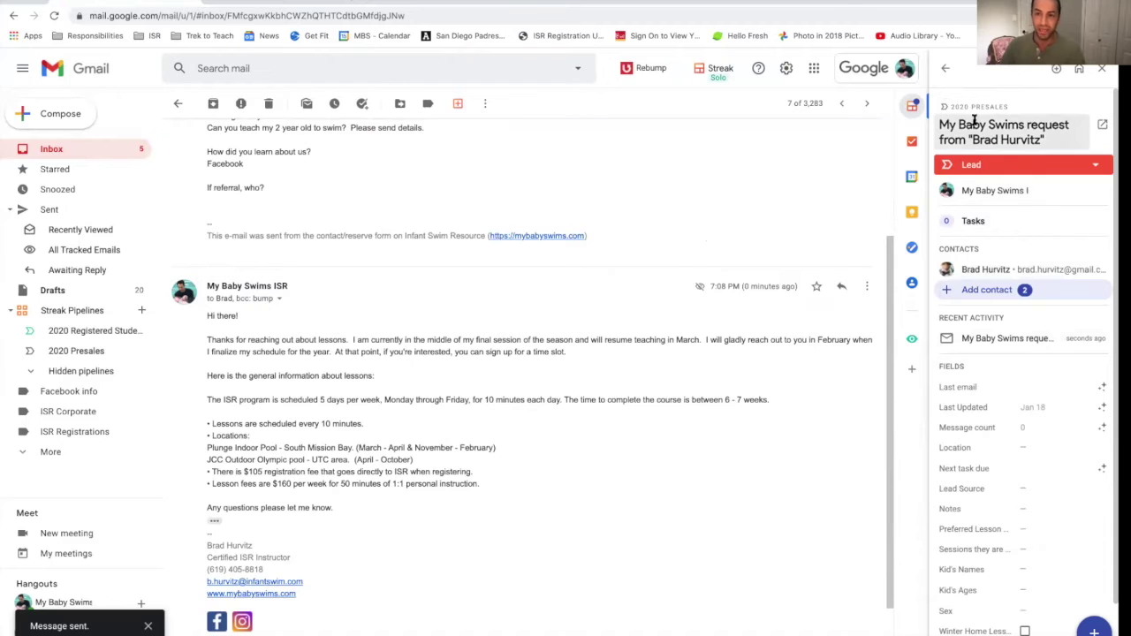
{"action": "left_click", "coordinate": [77, 352]}
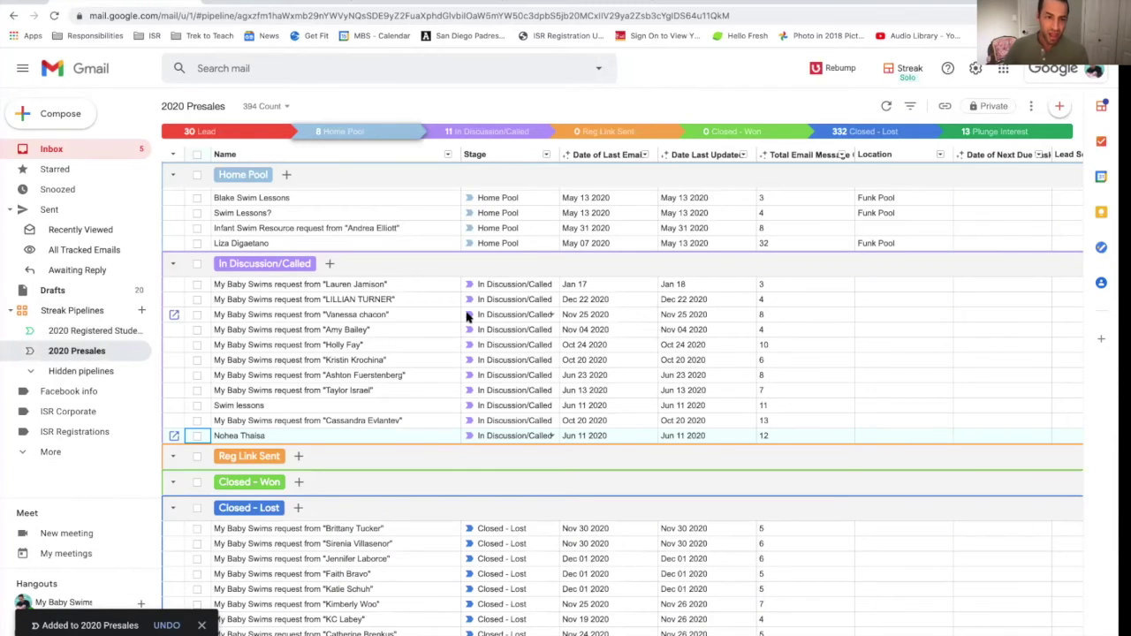
Step: Move the newest swim-lesson lead from Lead to the In Discussion/Called stage
{"action": "scroll", "coordinate": [468, 316], "scroll_direction": "up", "scroll_amount": 5}
{"action": "scroll", "coordinate": [468, 316], "scroll_direction": "up", "scroll_amount": 3}
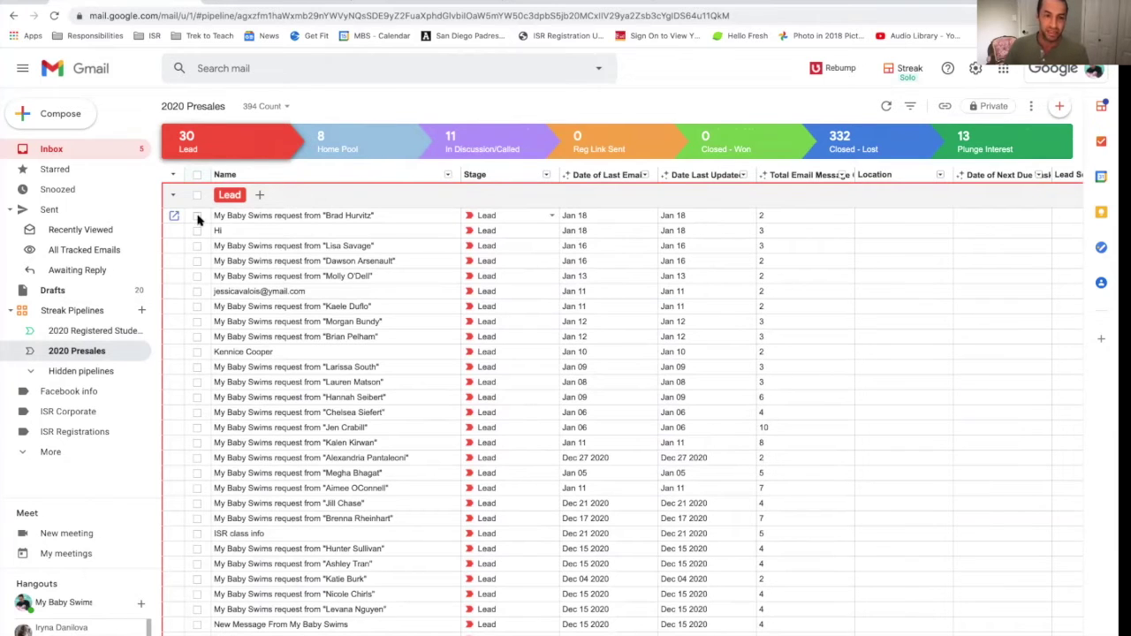
{"action": "left_click", "coordinate": [197, 217]}
{"action": "left_click", "coordinate": [370, 216]}
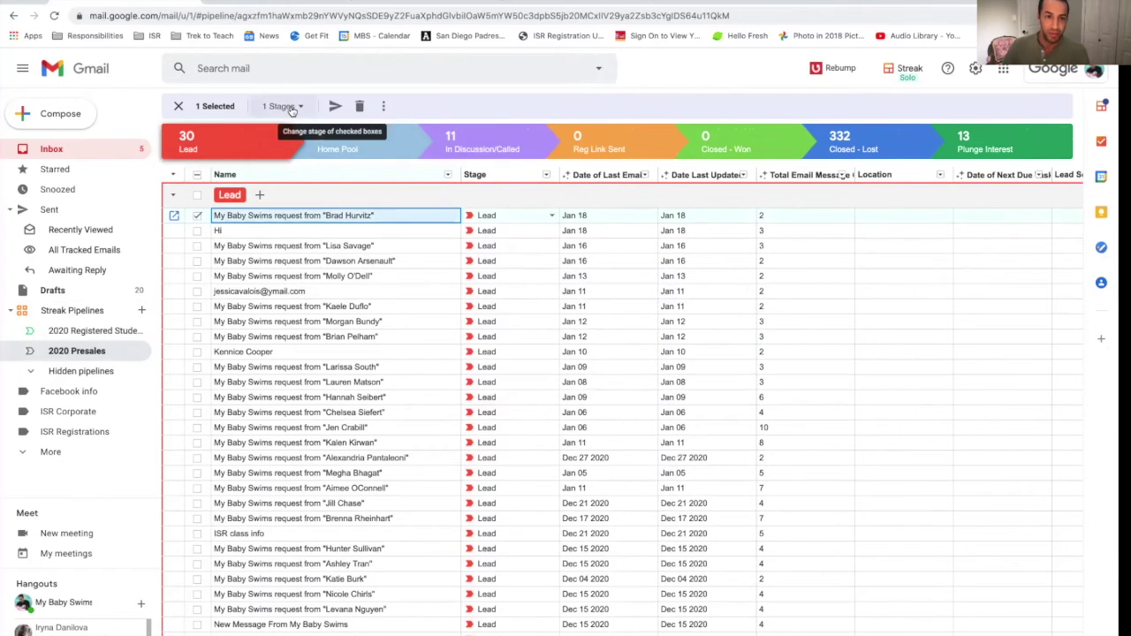
{"action": "left_click", "coordinate": [292, 110]}
{"action": "left_click", "coordinate": [309, 196]}
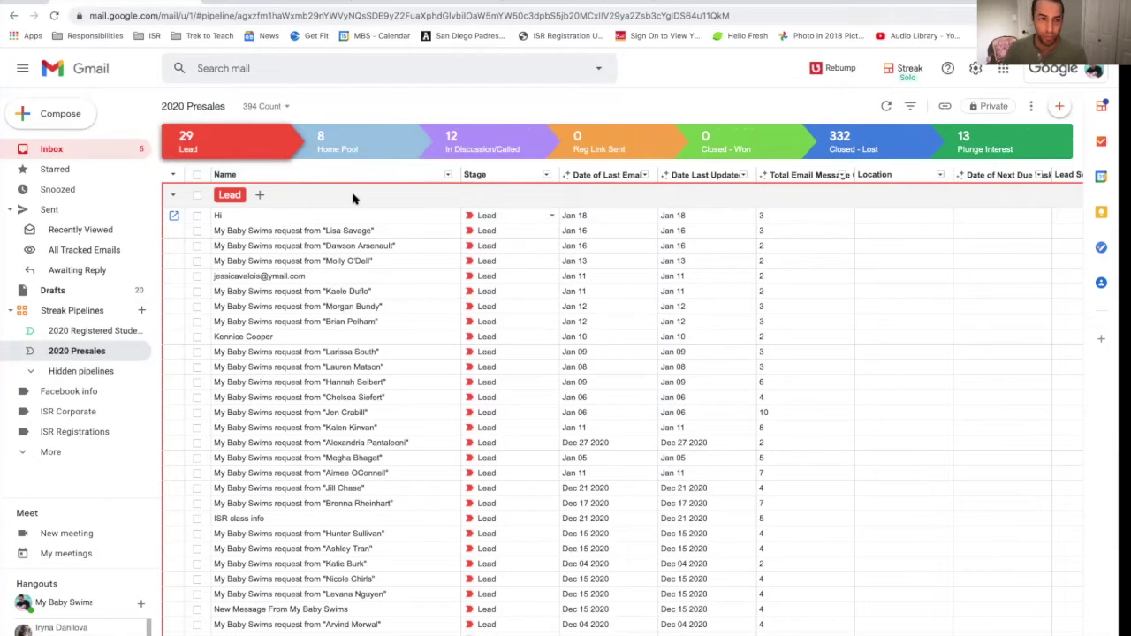
{"action": "left_click", "coordinate": [52, 152]}
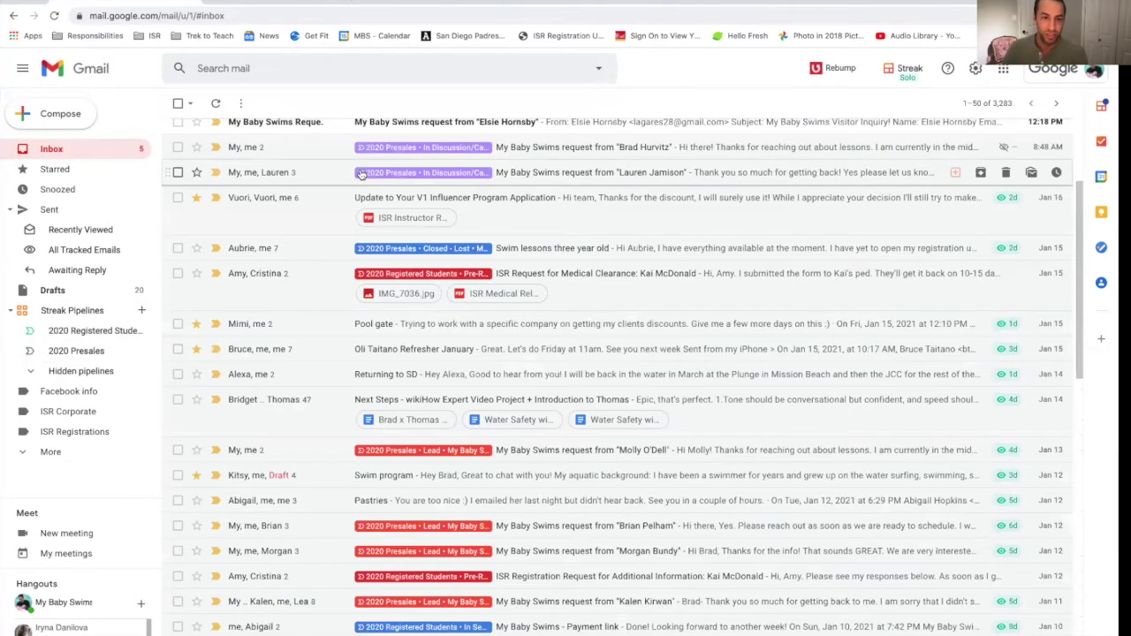
{"action": "scroll", "coordinate": [445, 212], "scroll_direction": "up", "scroll_amount": 2}
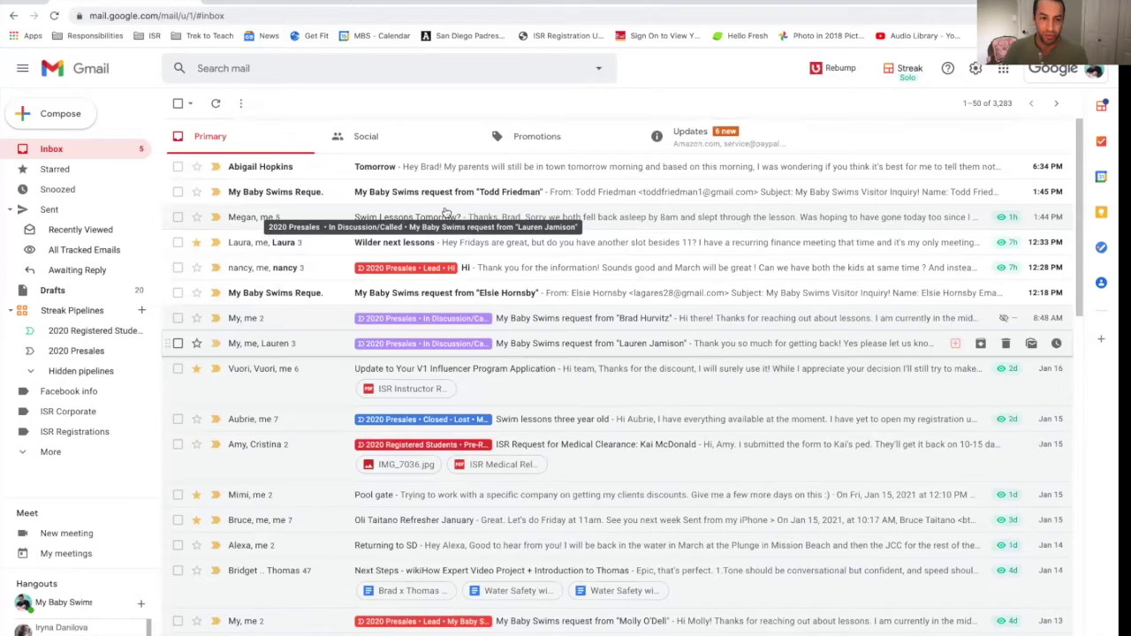
{"action": "scroll", "coordinate": [446, 212], "scroll_direction": "down", "scroll_amount": 1}
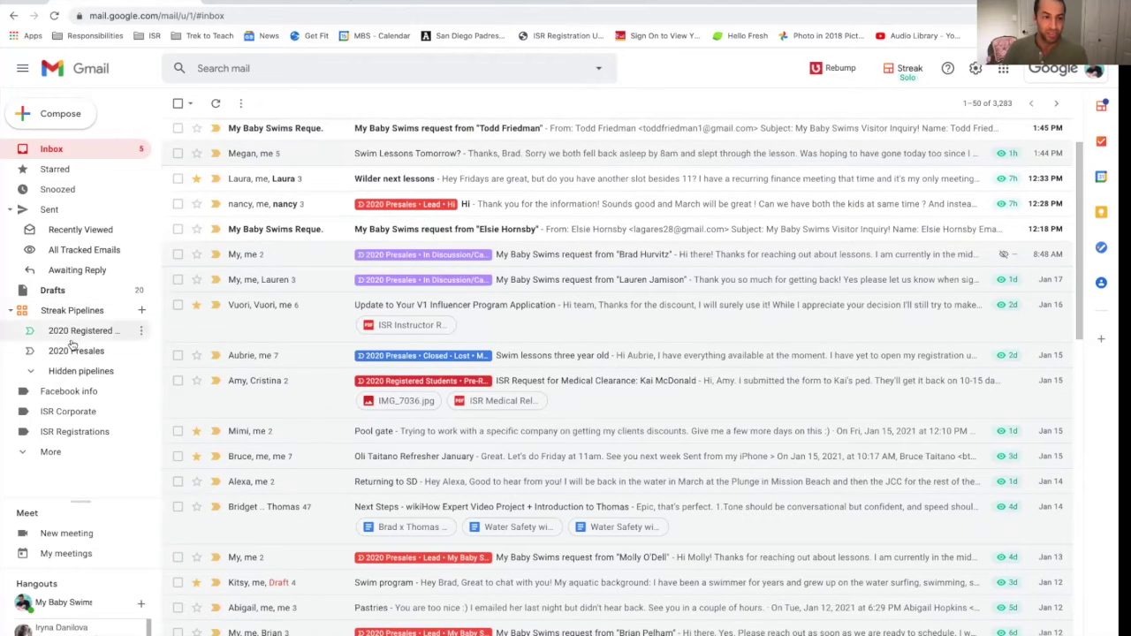
{"action": "left_click", "coordinate": [78, 352]}
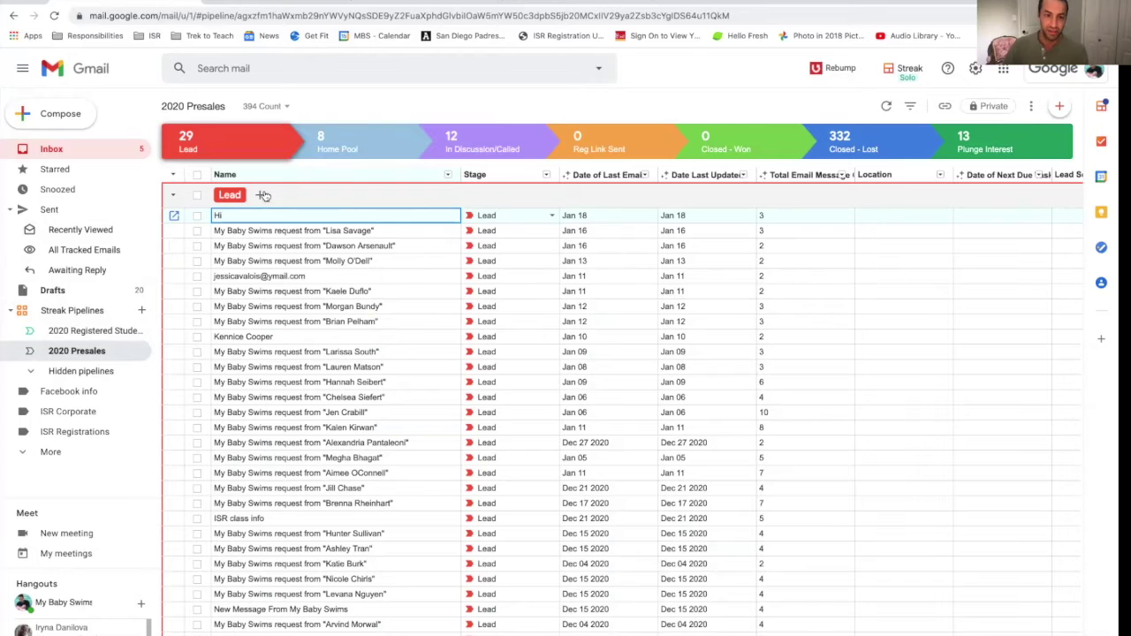
{"action": "scroll", "coordinate": [310, 261], "scroll_direction": "down", "scroll_amount": 10}
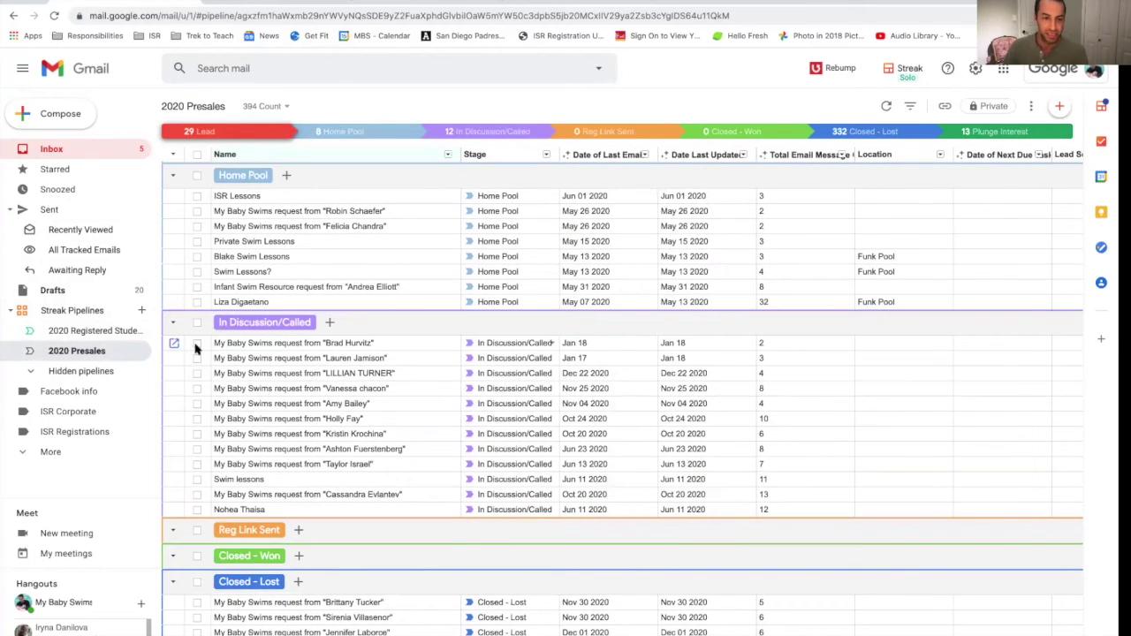
{"action": "left_click", "coordinate": [197, 343]}
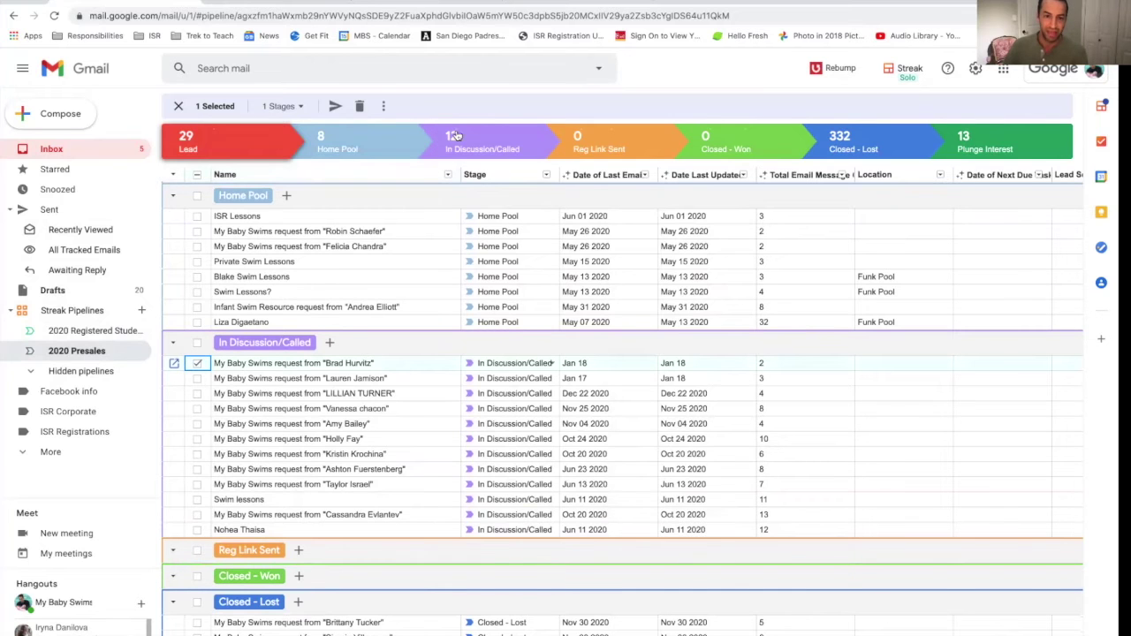
Step: Move the enquiry to the Reg Link Sent stage and select its row there
{"action": "left_click", "coordinate": [281, 106]}
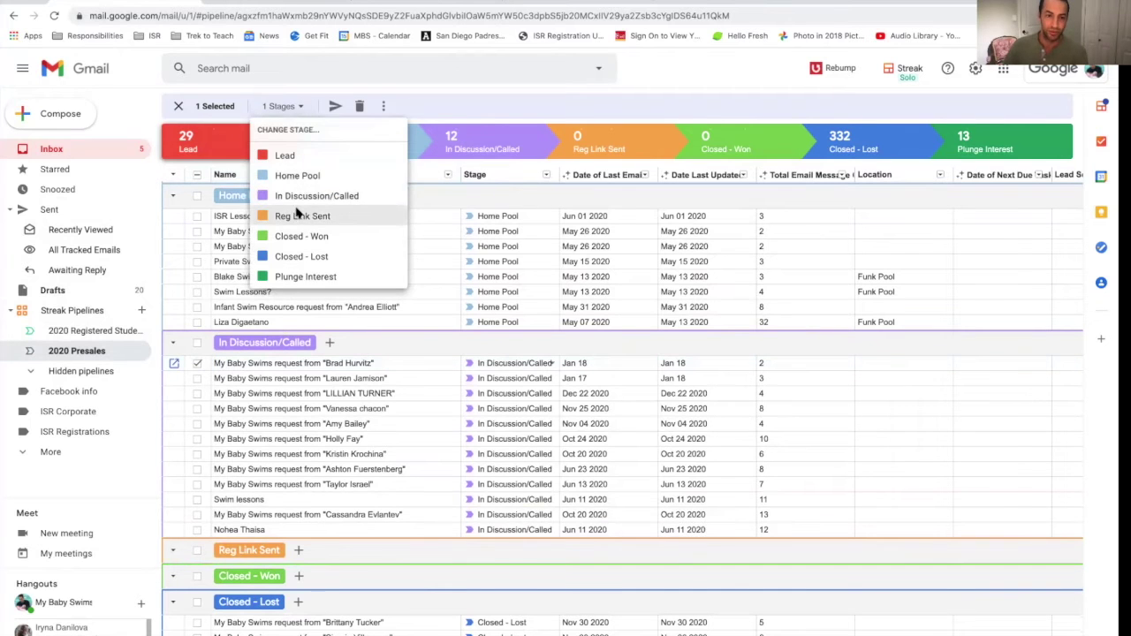
{"action": "left_click", "coordinate": [297, 216]}
{"action": "scroll", "coordinate": [393, 468], "scroll_direction": "down", "scroll_amount": 2}
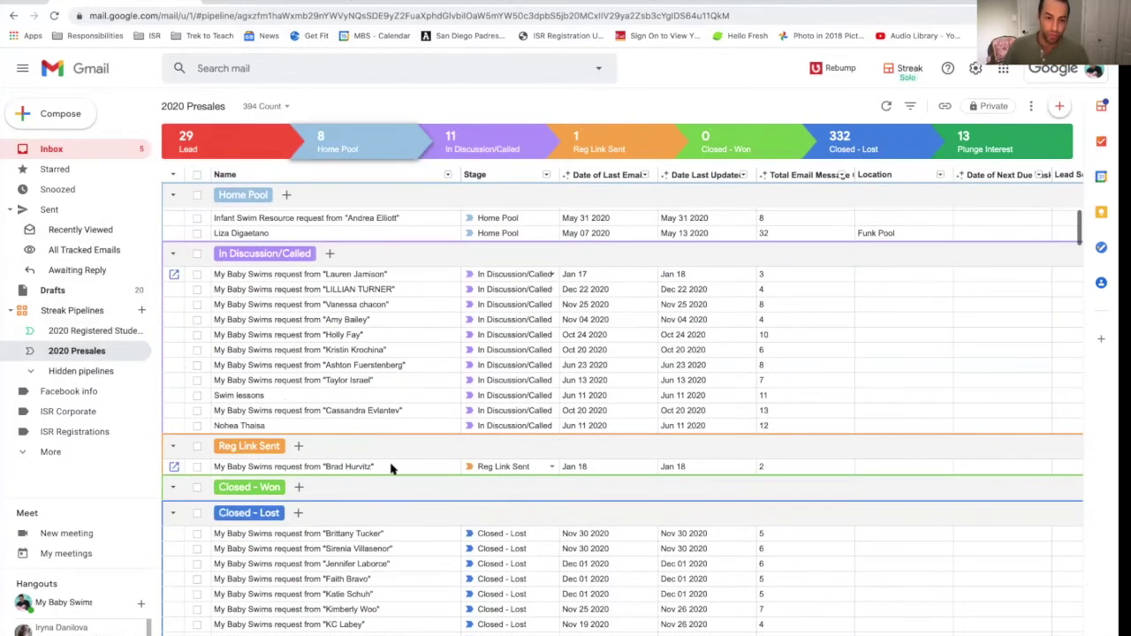
{"action": "left_click", "coordinate": [239, 466]}
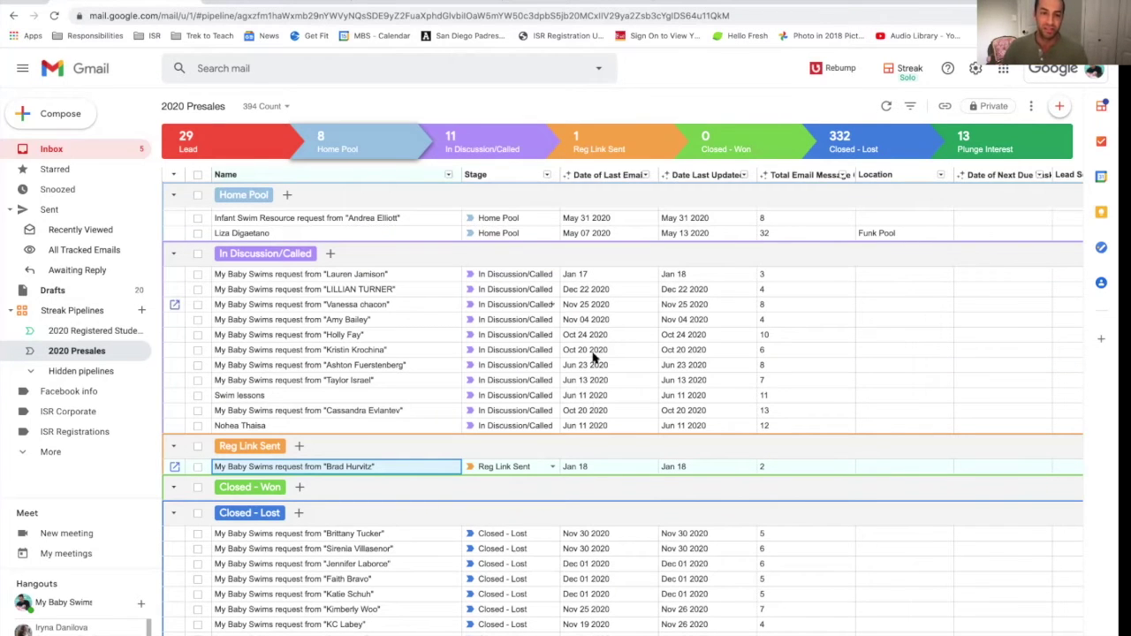
{"action": "left_click", "coordinate": [198, 469]}
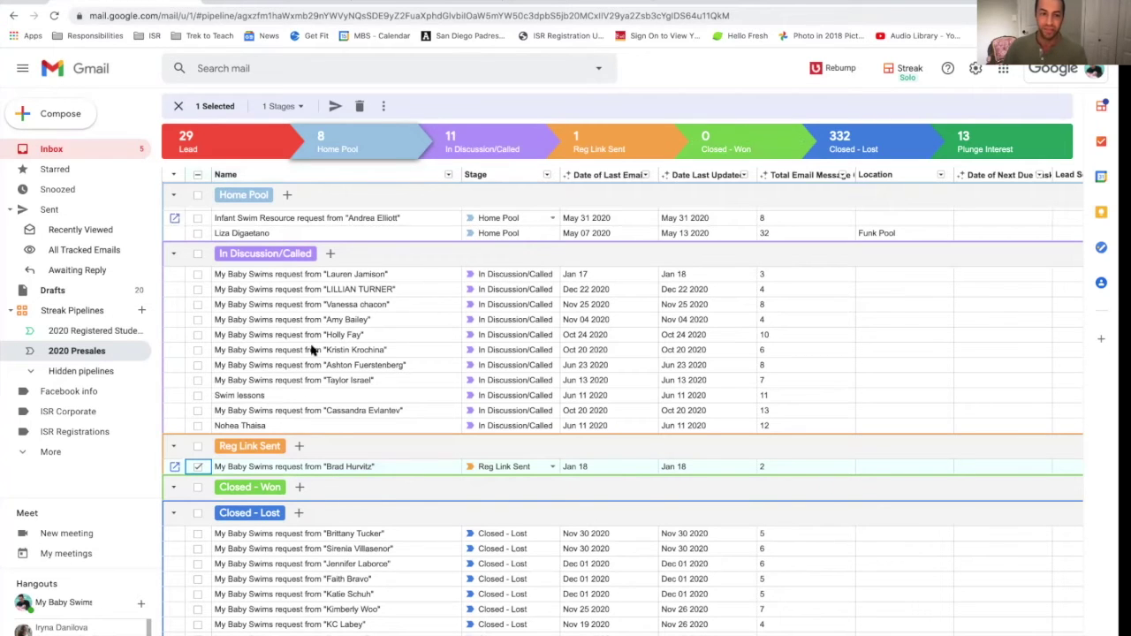
Step: Open the enquiry's box and move it to the 2020 Registered Students pipeline, confirming with Yes
{"action": "left_click", "coordinate": [176, 468]}
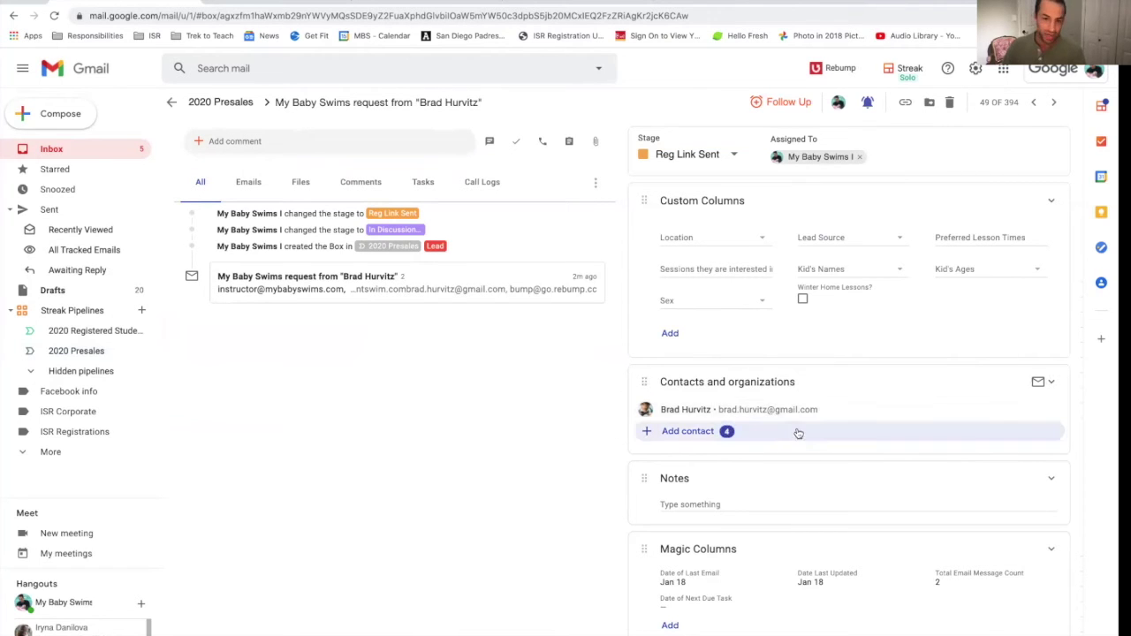
{"action": "mouse_move", "coordinate": [825, 414]}
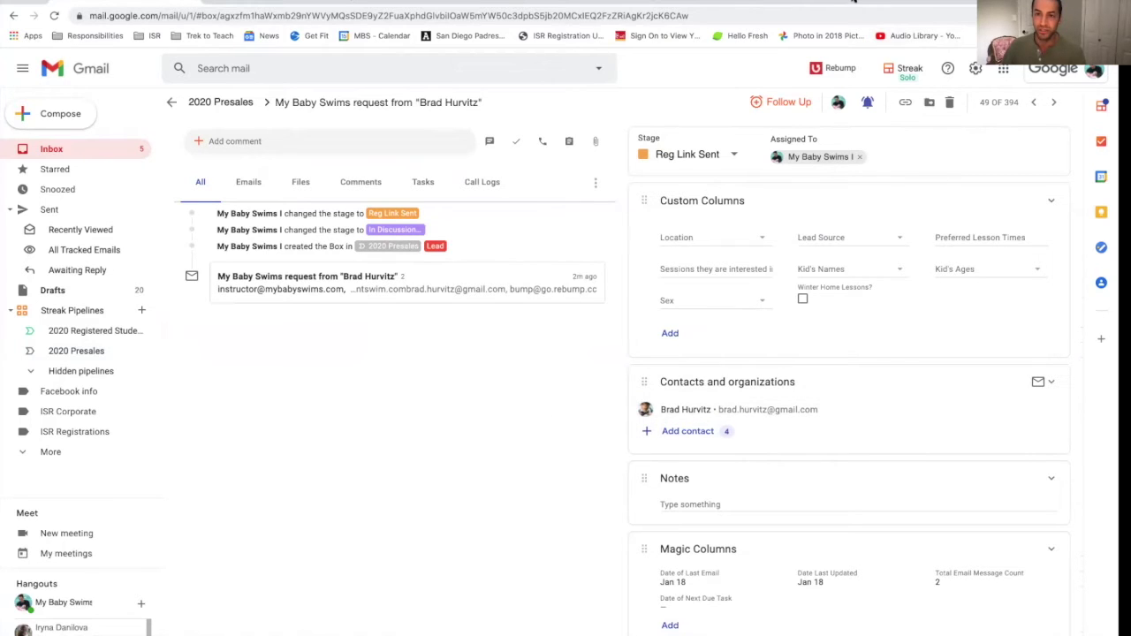
{"action": "left_click", "coordinate": [930, 103]}
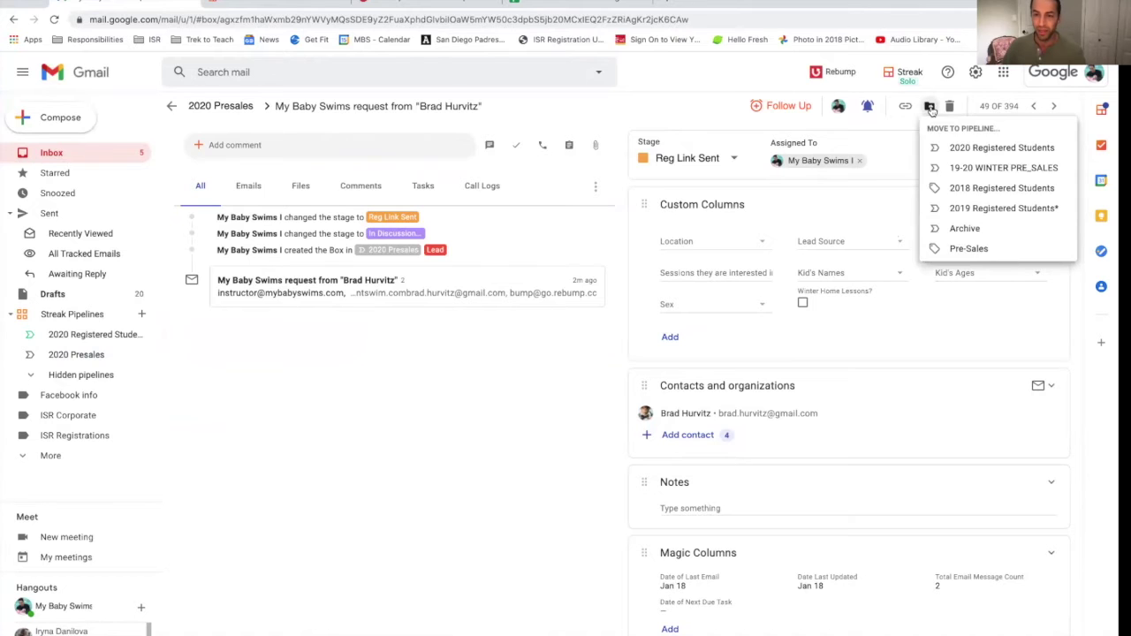
{"action": "left_click", "coordinate": [972, 149]}
{"action": "left_click", "coordinate": [727, 437]}
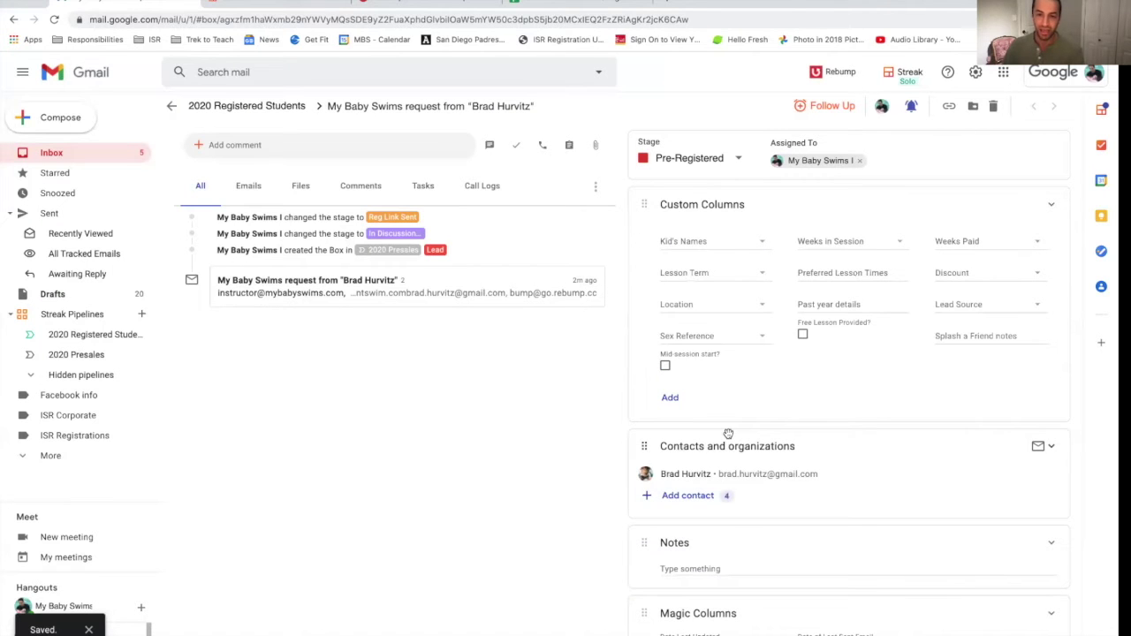
{"action": "left_click", "coordinate": [714, 168]}
Step: Set stage Waiting to start, add the child's name, Winter Session B and The Plunge at Belmont Park
{"action": "left_click", "coordinate": [709, 198]}
{"action": "left_click", "coordinate": [703, 240]}
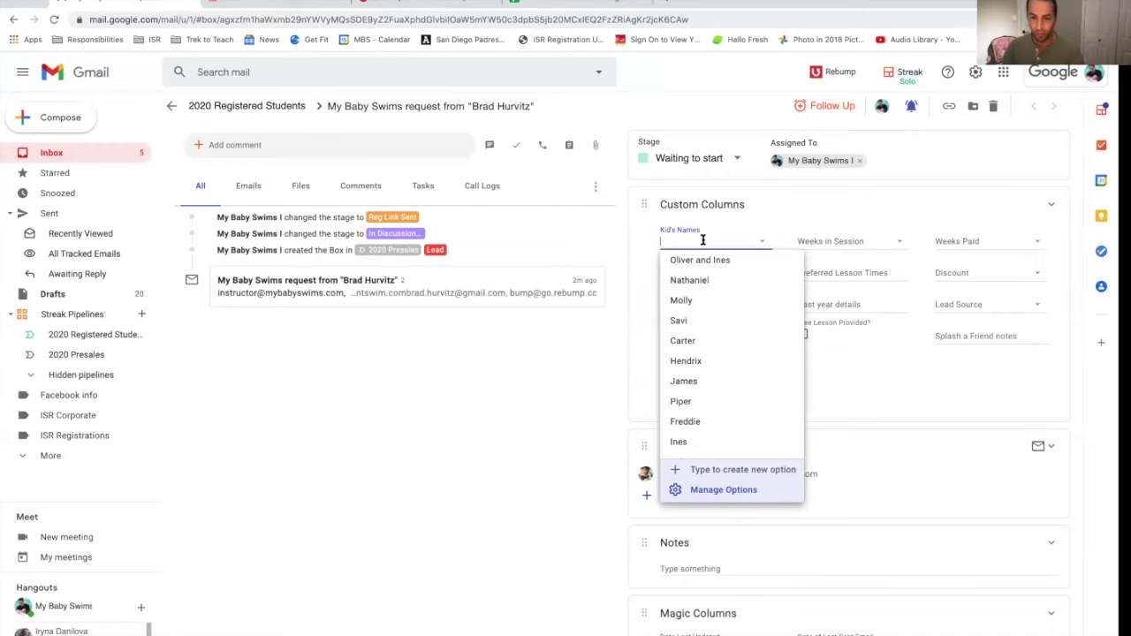
{"action": "type", "text": "Amelia"}
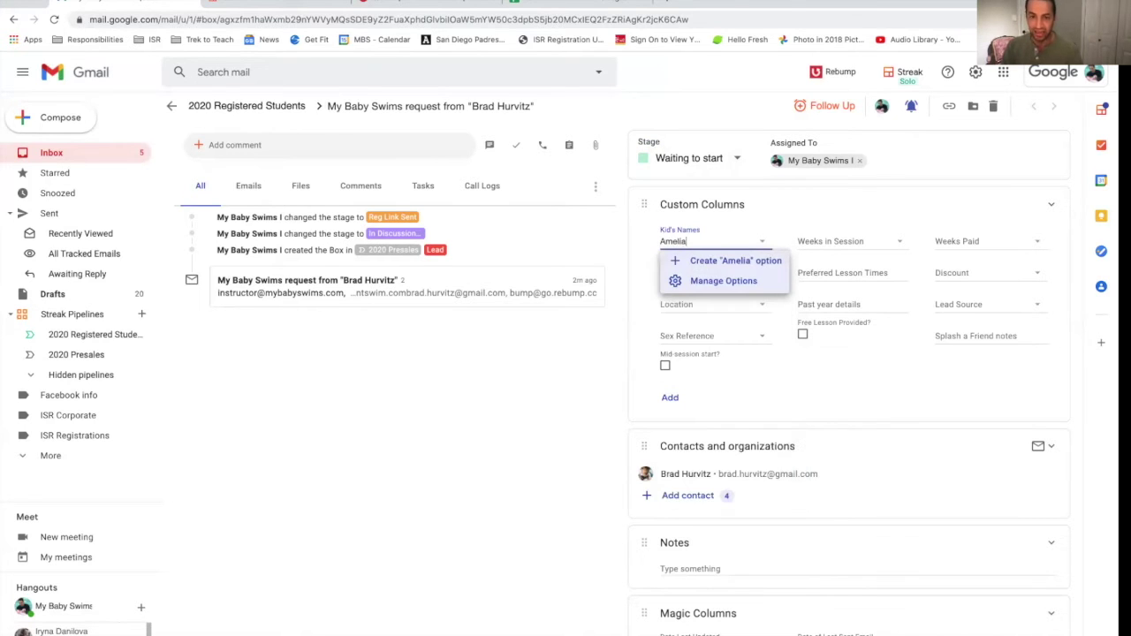
{"action": "key", "text": "Return"}
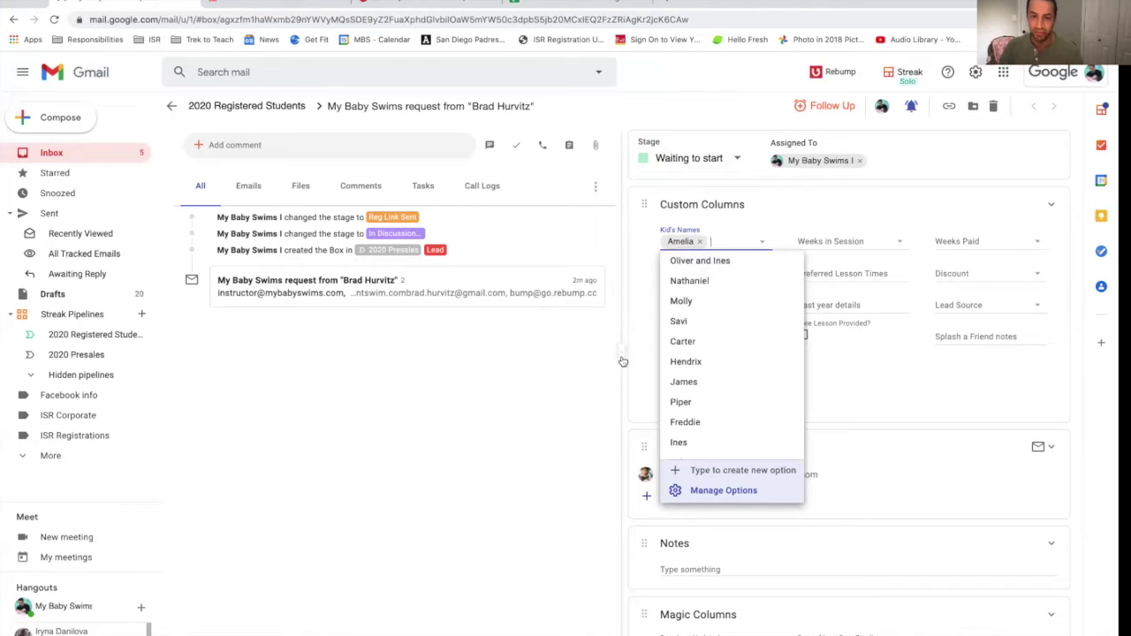
{"action": "key", "text": "Escape"}
{"action": "left_click", "coordinate": [700, 273]}
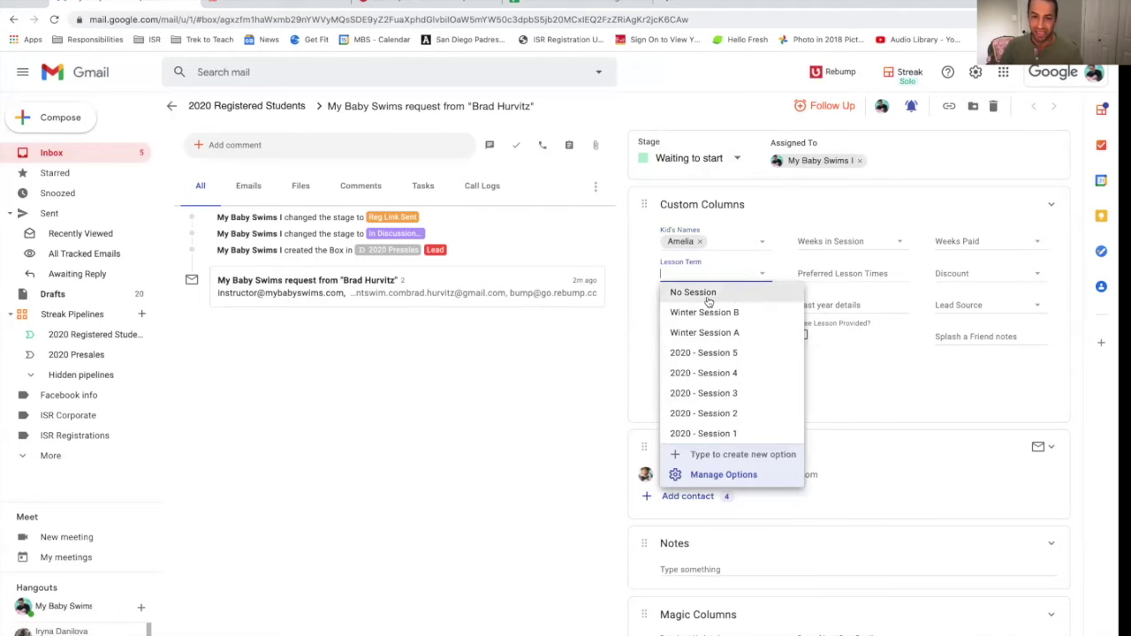
{"action": "left_click", "coordinate": [720, 311]}
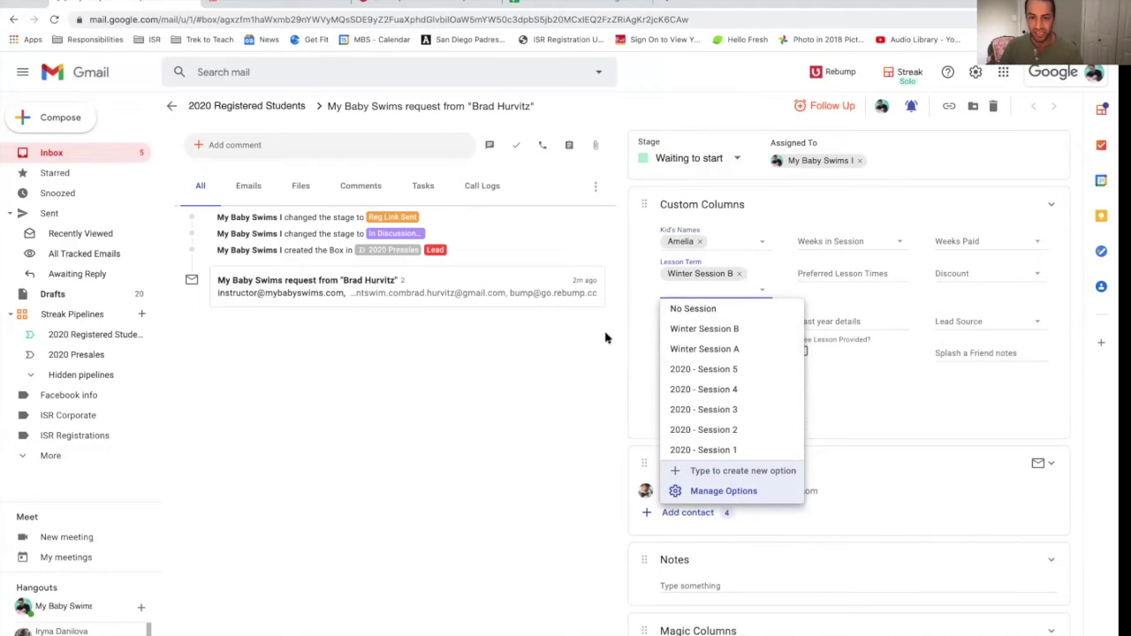
{"action": "left_click", "coordinate": [643, 329]}
{"action": "left_click", "coordinate": [682, 308]}
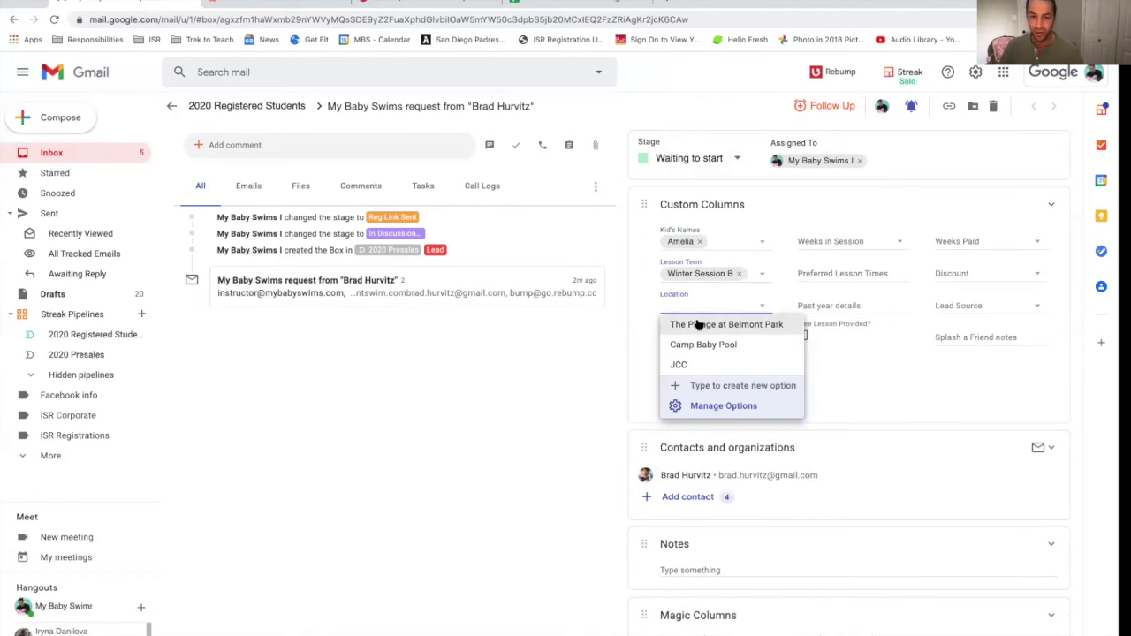
{"action": "left_click", "coordinate": [685, 322]}
{"action": "left_click", "coordinate": [820, 356]}
Step: Fill in Sex Reference Female, Weeks in Session Yet to start, time 10:00 and 1 week paid
{"action": "left_click", "coordinate": [731, 353]}
{"action": "left_click", "coordinate": [723, 378]}
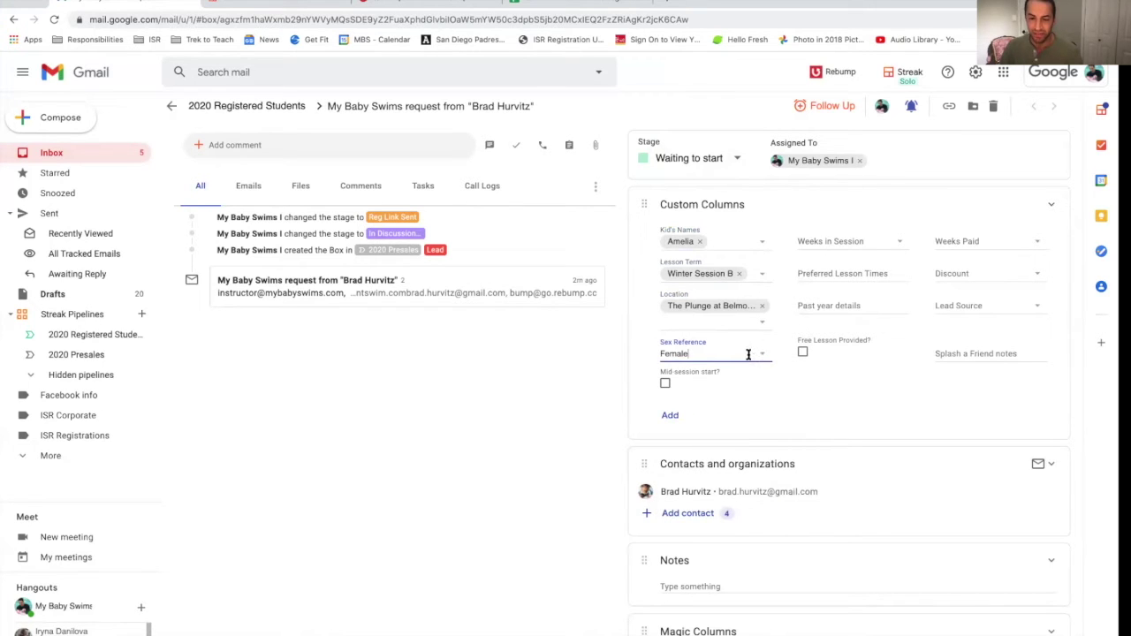
{"action": "left_click", "coordinate": [843, 241]}
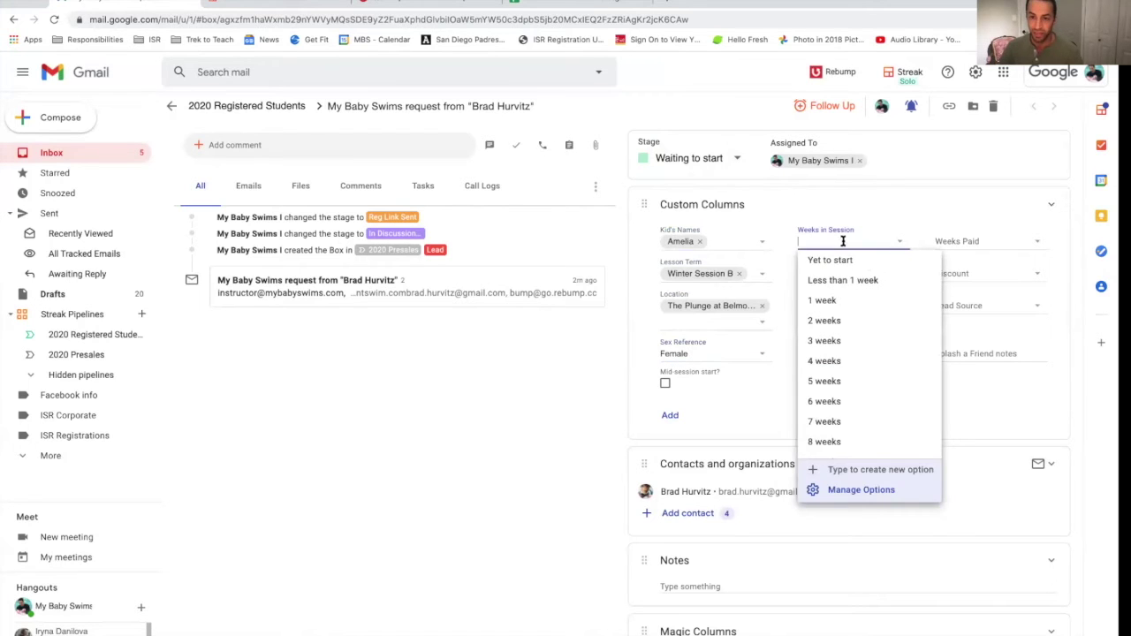
{"action": "left_click", "coordinate": [842, 260]}
{"action": "left_click", "coordinate": [850, 275]}
{"action": "type", "text": "10:00"}
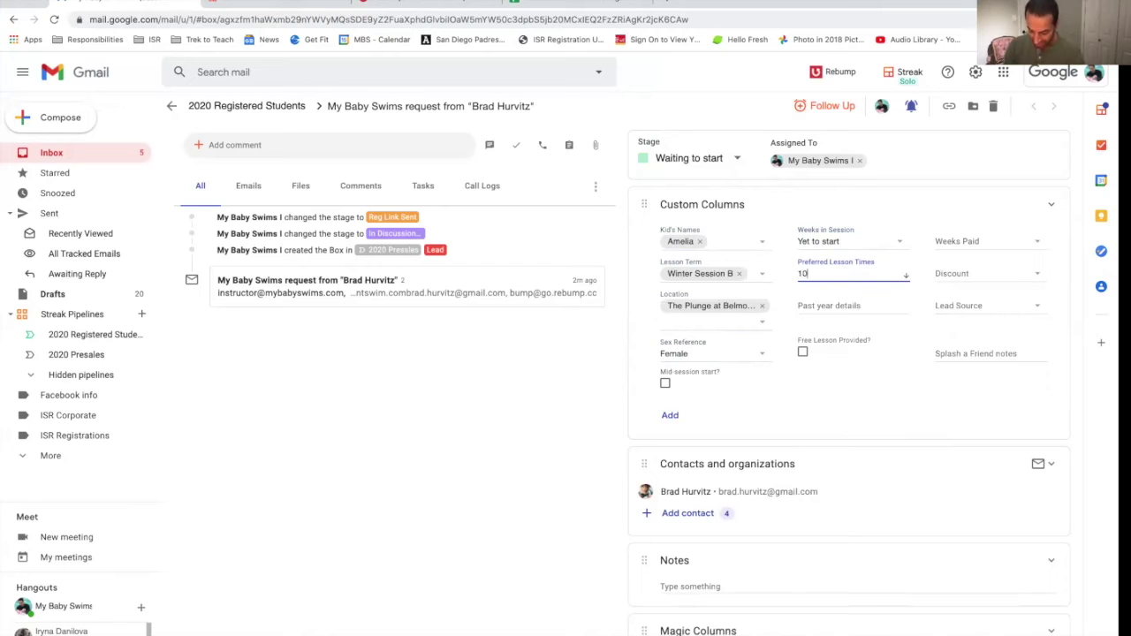
{"action": "left_click", "coordinate": [944, 238]}
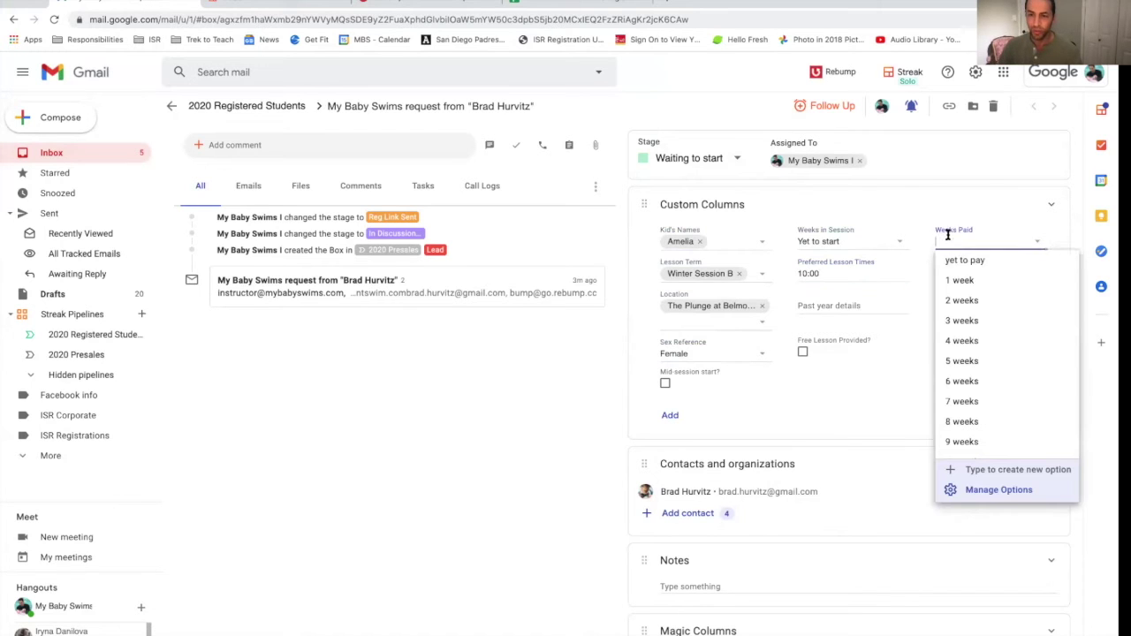
{"action": "left_click", "coordinate": [971, 279]}
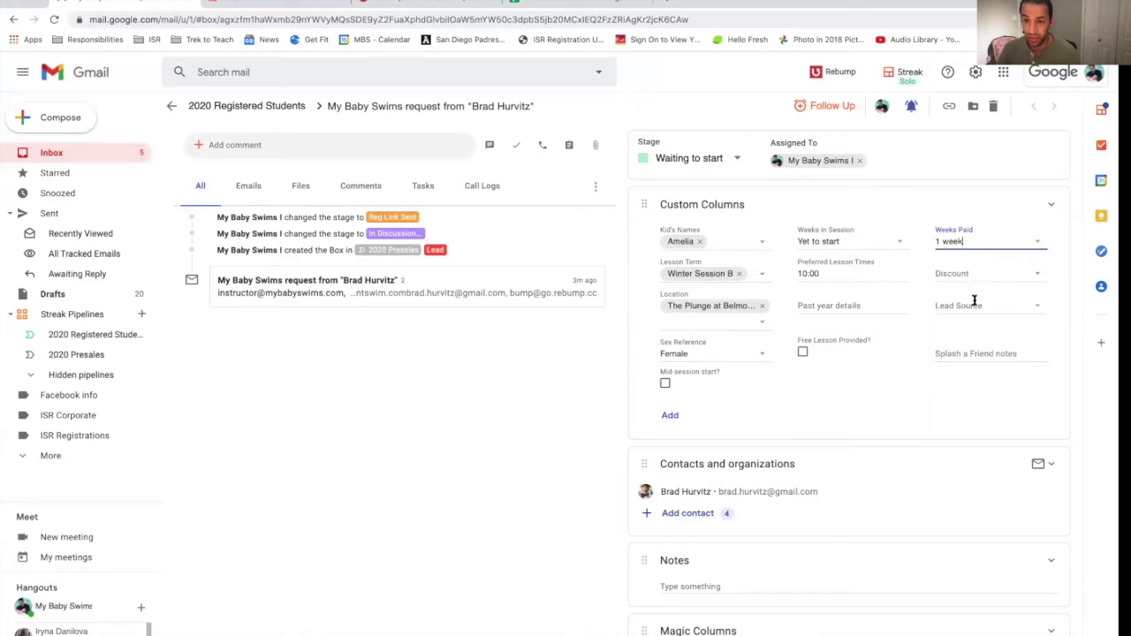
{"action": "left_click", "coordinate": [803, 354]}
{"action": "left_click", "coordinate": [803, 353]}
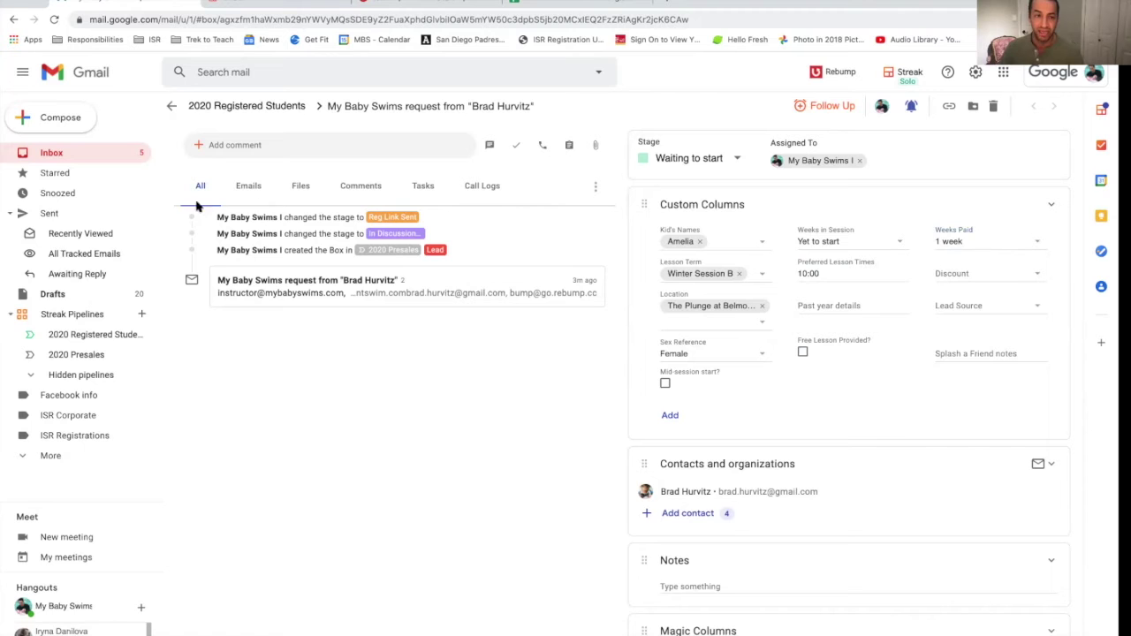
{"action": "left_click", "coordinate": [86, 340]}
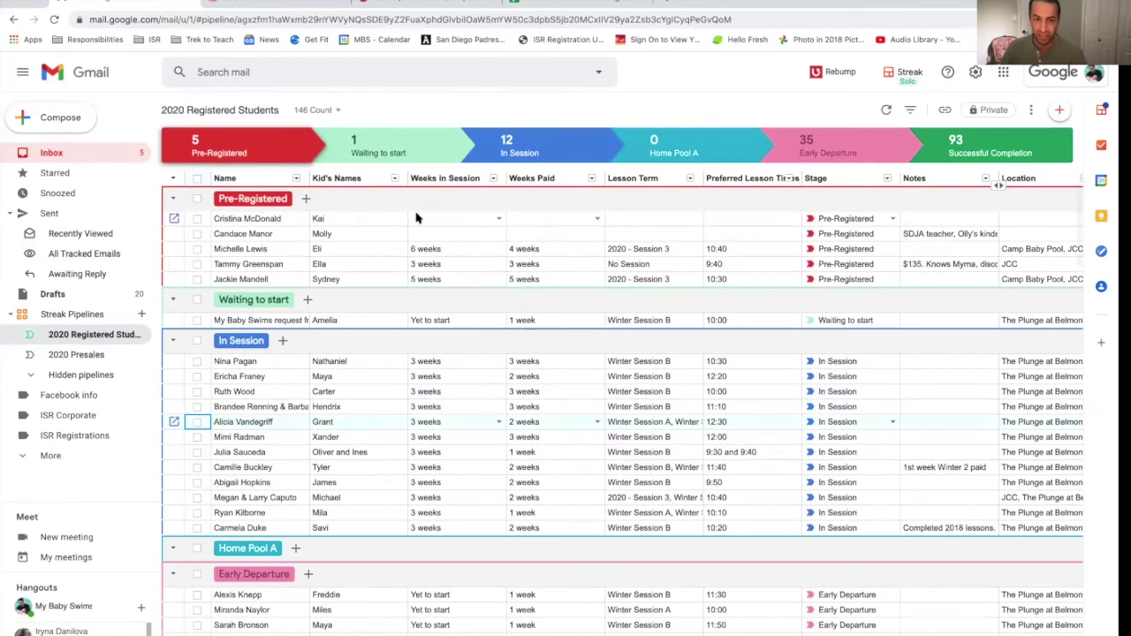
Step: Trim the Waiting to start box's name down to just the contact's name
{"action": "scroll", "coordinate": [518, 316], "scroll_direction": "down", "scroll_amount": 2}
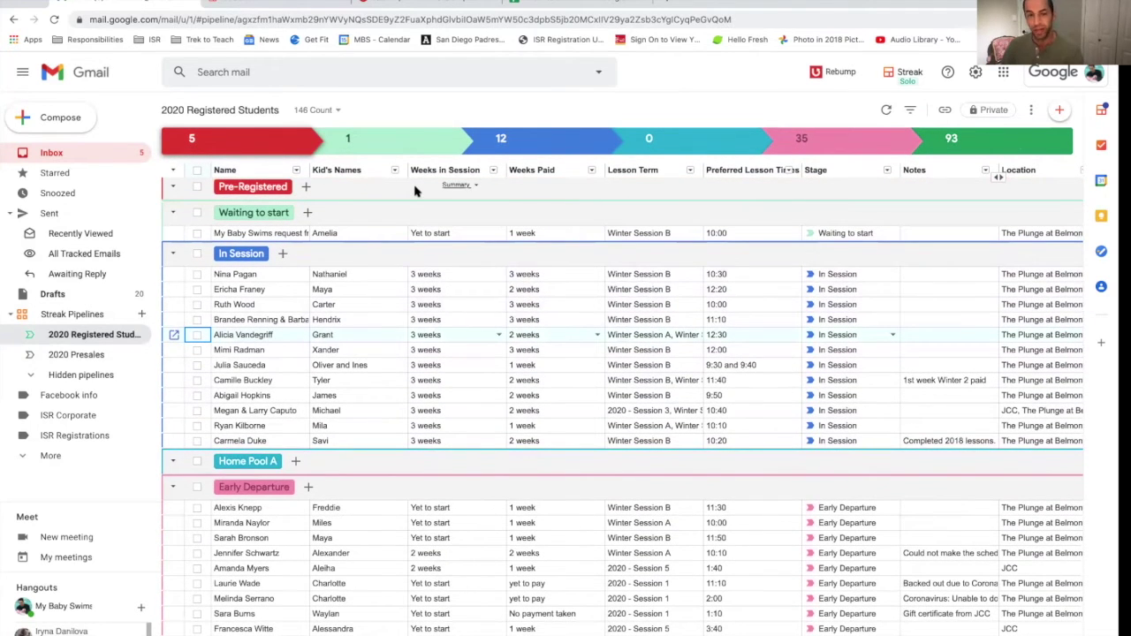
{"action": "scroll", "coordinate": [198, 232], "scroll_direction": "right", "scroll_amount": 1}
{"action": "left_click", "coordinate": [209, 235]}
{"action": "left_click", "coordinate": [215, 234]}
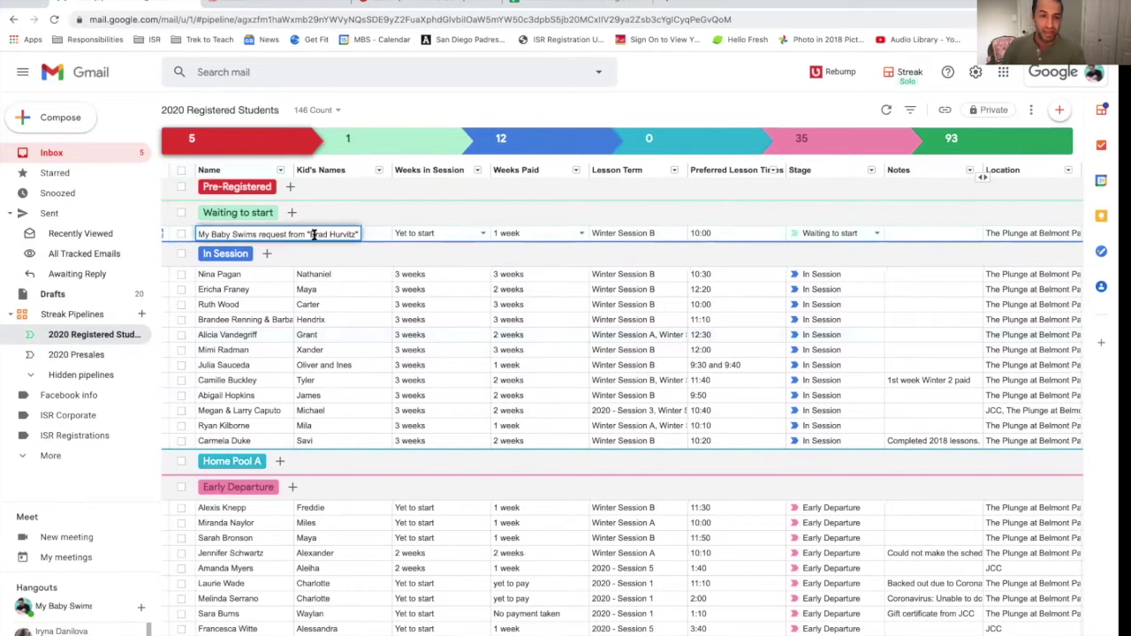
{"action": "left_click_drag", "start_coordinate": [312, 235], "coordinate": [197, 234]}
{"action": "key", "text": "BackSpace"}
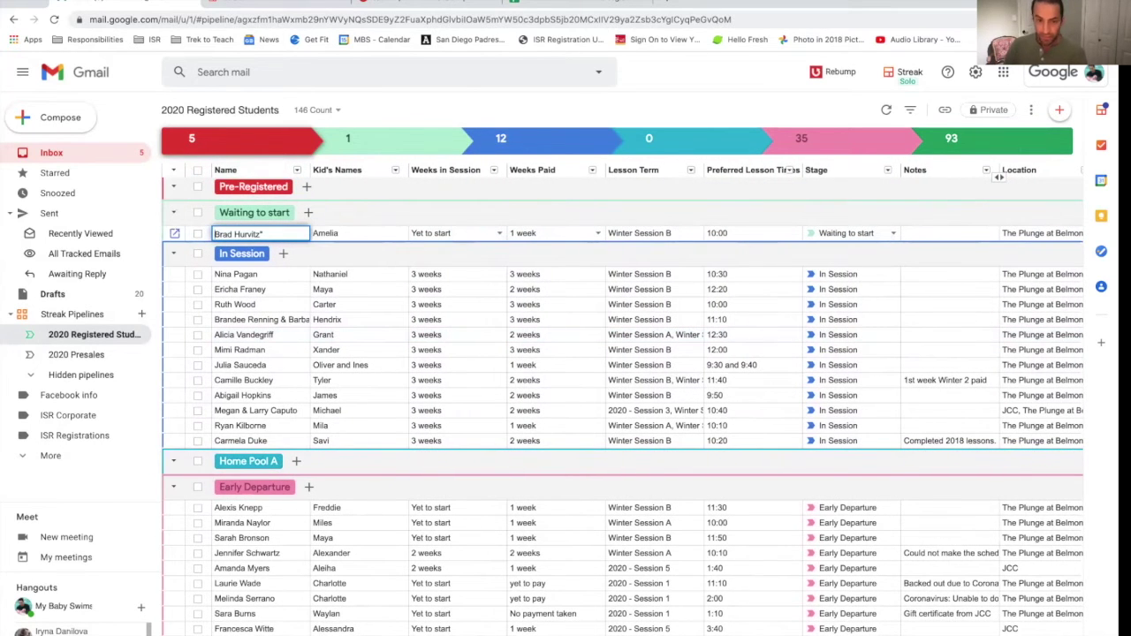
{"action": "key", "text": "Return"}
Step: Move the renamed box into the In Session stage
{"action": "left_click", "coordinate": [199, 234]}
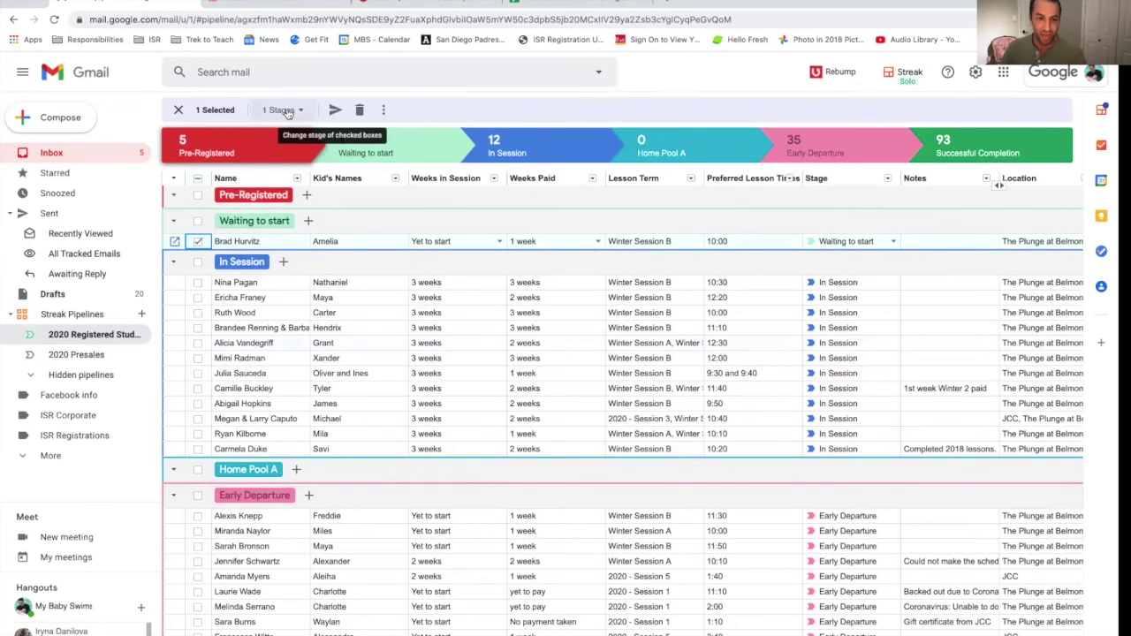
{"action": "left_click", "coordinate": [287, 114]}
{"action": "left_click", "coordinate": [299, 202]}
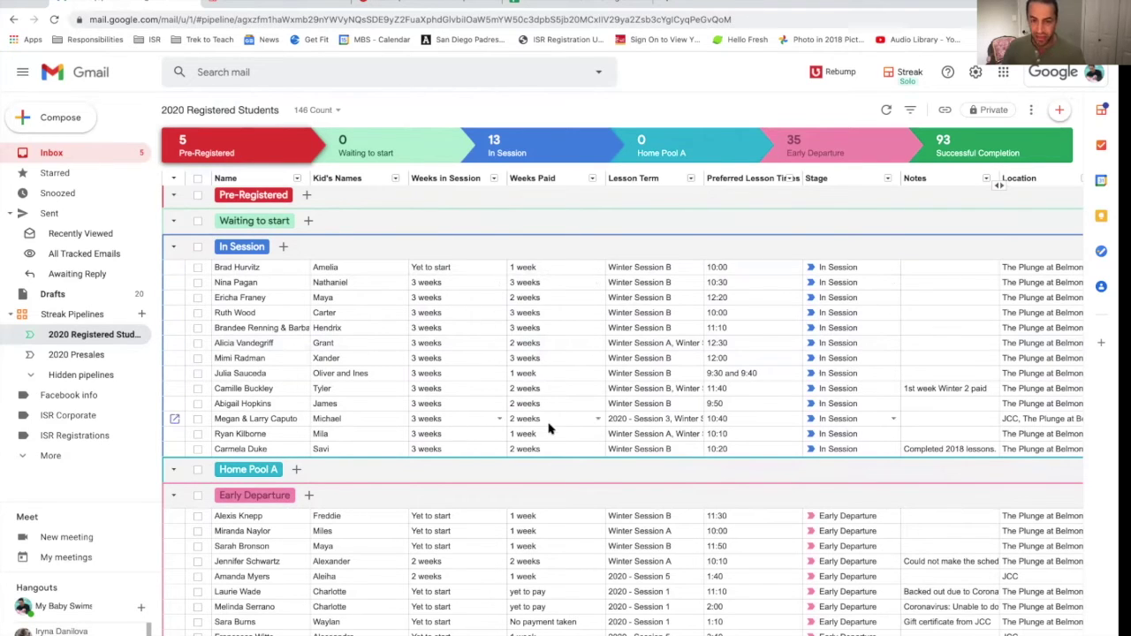
{"action": "left_click", "coordinate": [265, 314]}
{"action": "double_click", "coordinate": [551, 315]}
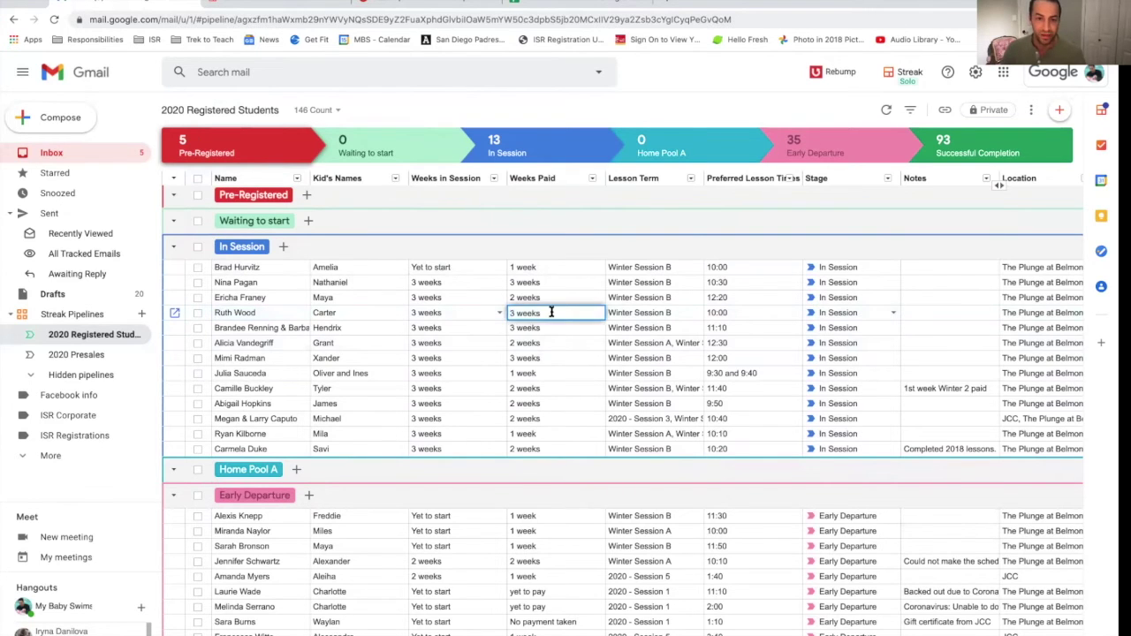
{"action": "left_click", "coordinate": [541, 394]}
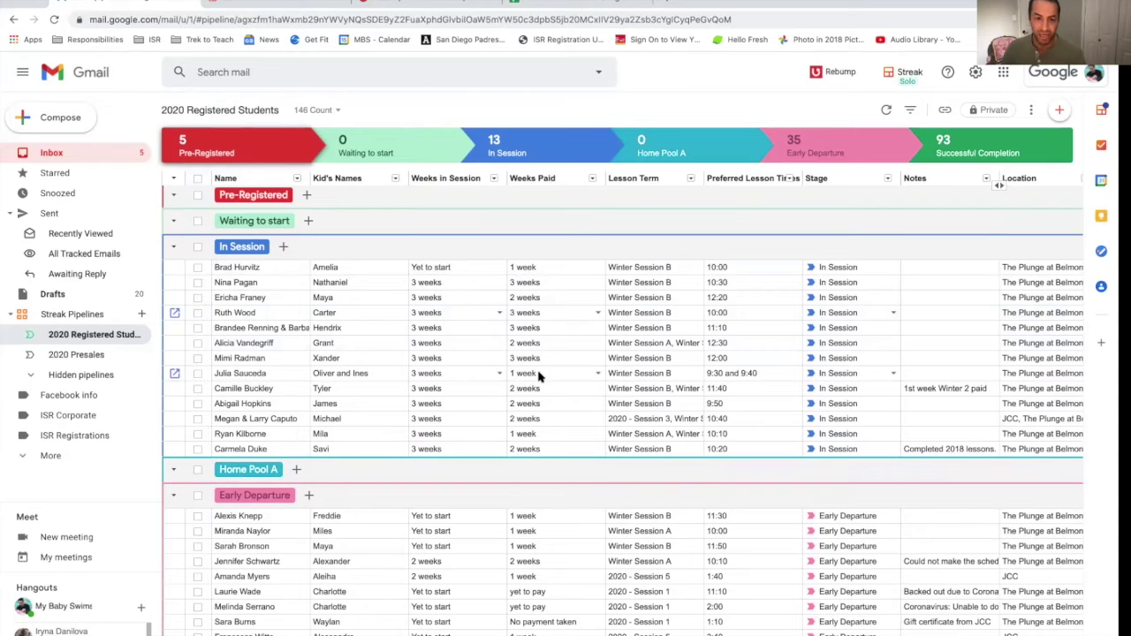
{"action": "double_click", "coordinate": [539, 375]}
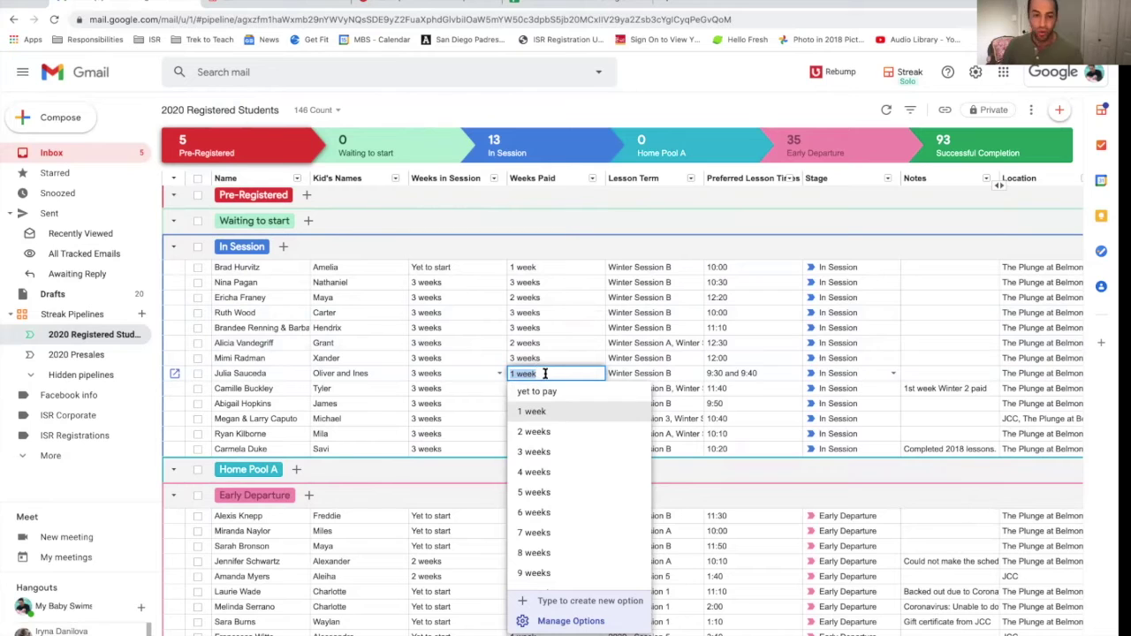
{"action": "left_click", "coordinate": [618, 376]}
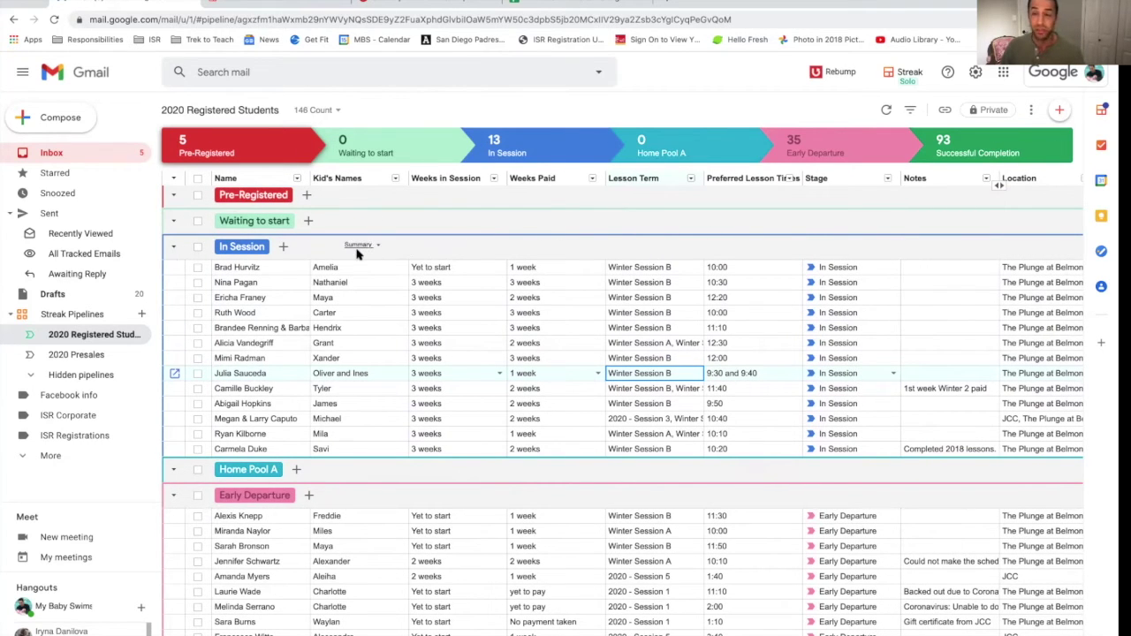
Step: Tick the first In Session box, view its stage options without changing them, and scroll to Successful Completion
{"action": "left_click", "coordinate": [197, 267]}
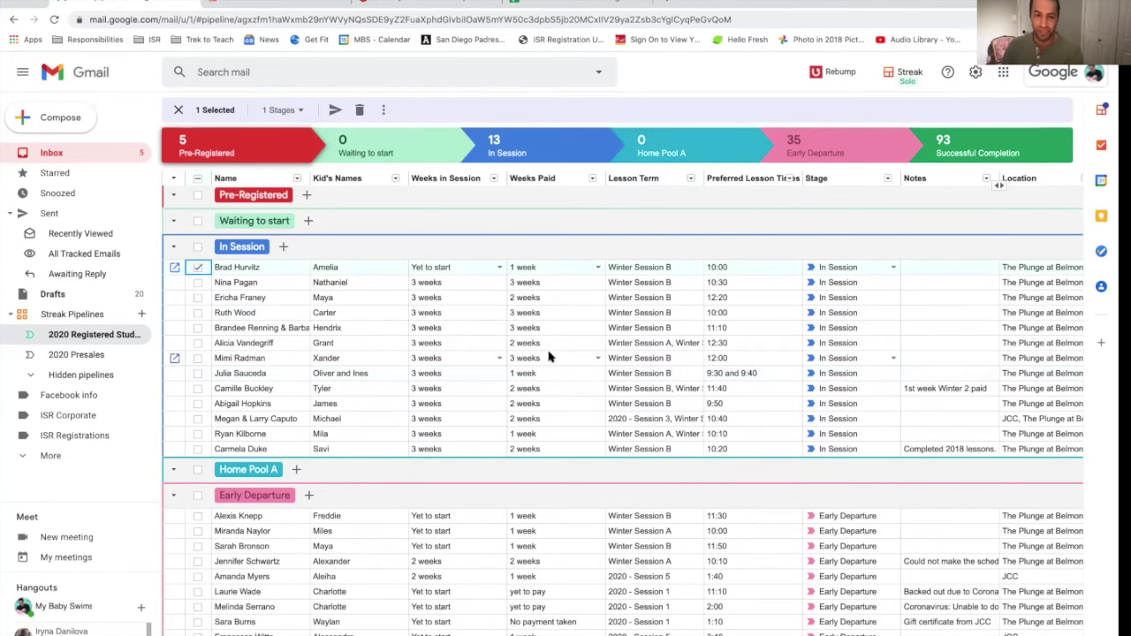
{"action": "left_click", "coordinate": [283, 109]}
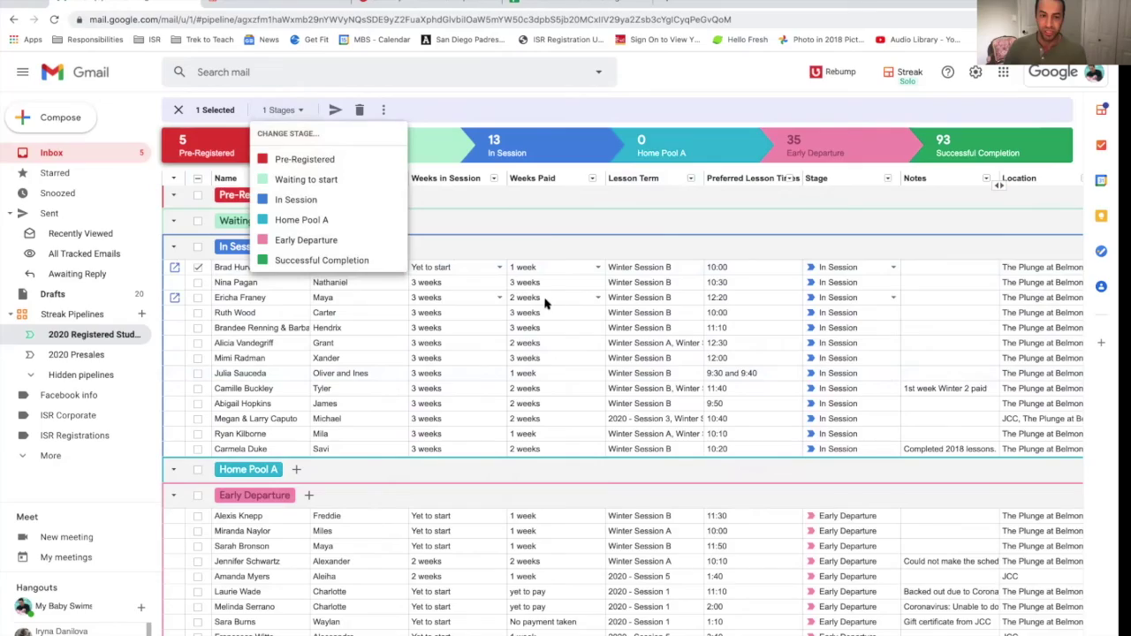
{"action": "scroll", "coordinate": [548, 234], "scroll_direction": "down", "scroll_amount": 5}
{"action": "scroll", "coordinate": [548, 234], "scroll_direction": "down", "scroll_amount": 10}
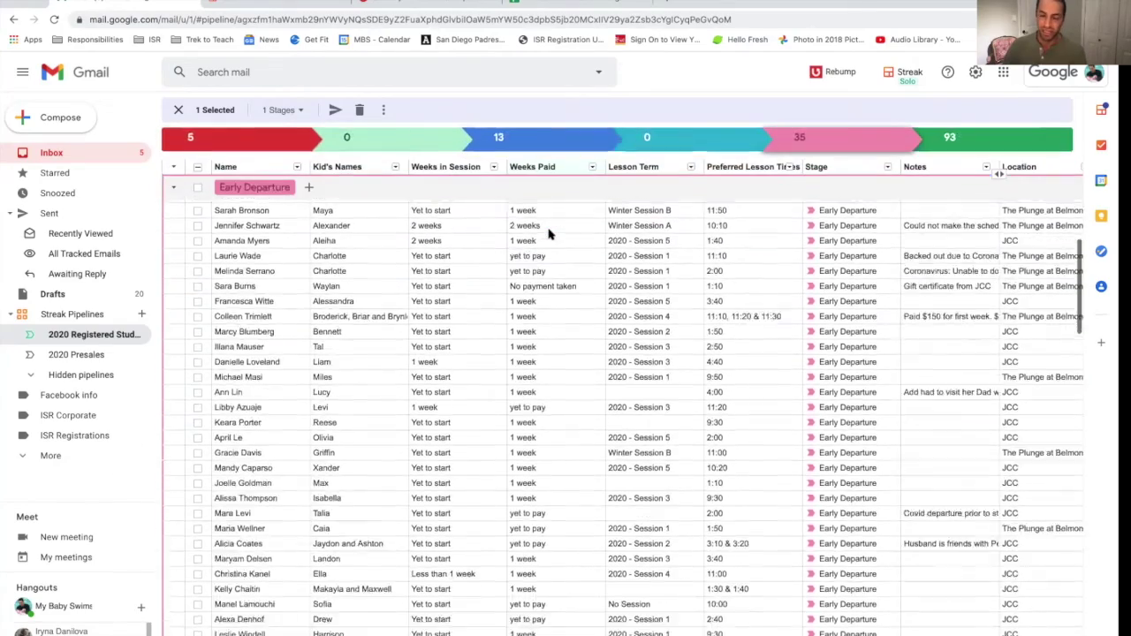
{"action": "scroll", "coordinate": [548, 234], "scroll_direction": "down", "scroll_amount": 15}
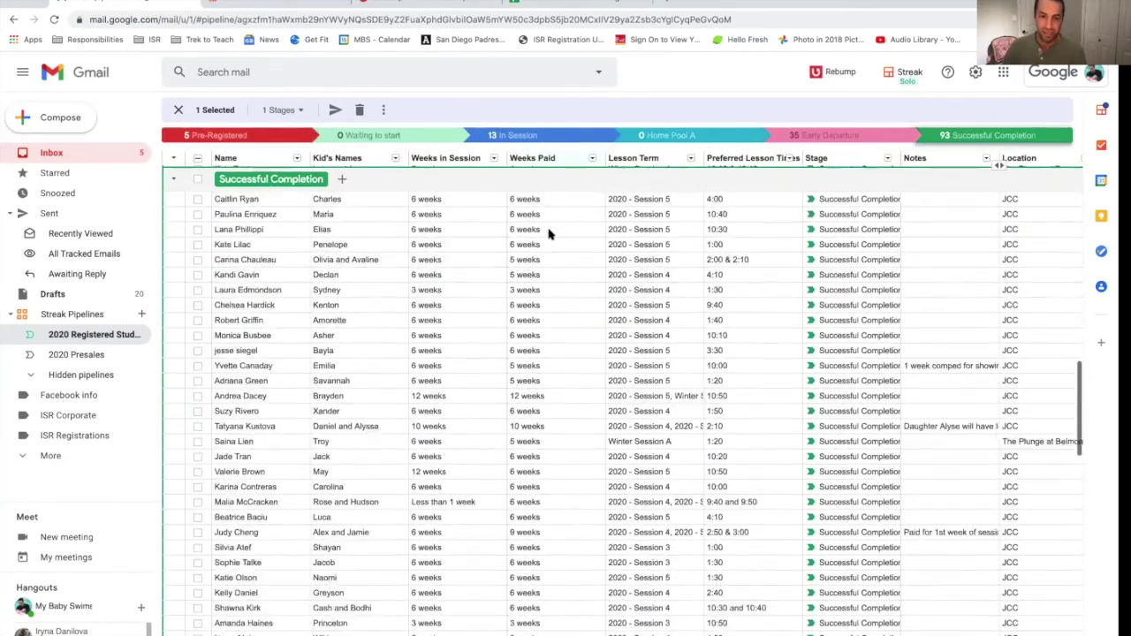
{"action": "scroll", "coordinate": [548, 235], "scroll_direction": "up", "scroll_amount": 10}
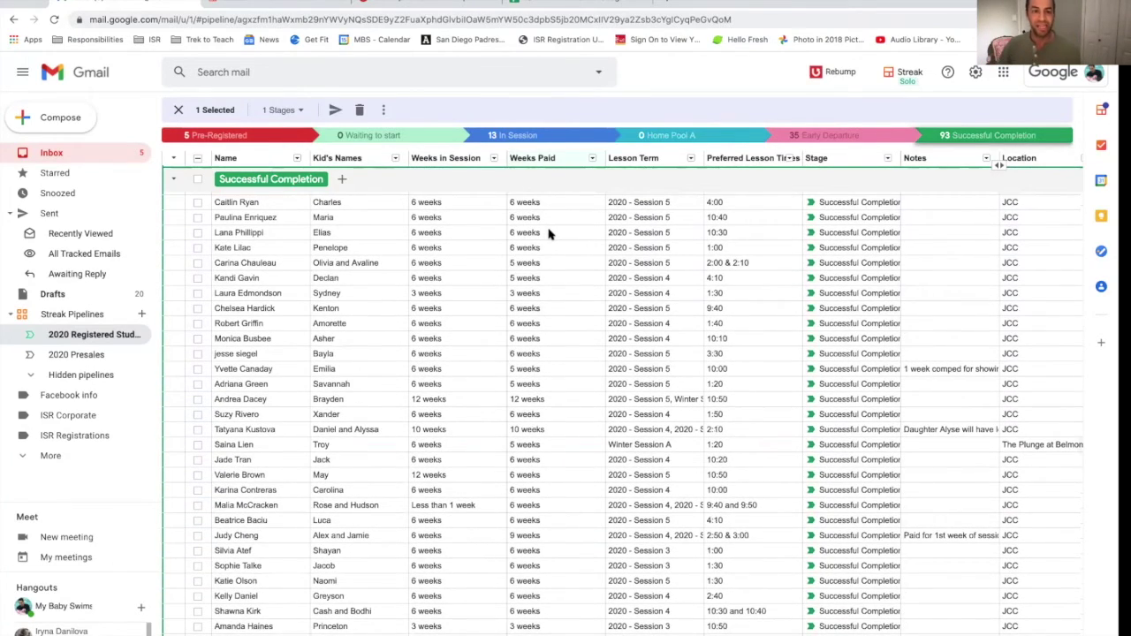
{"action": "scroll", "coordinate": [548, 234], "scroll_direction": "up", "scroll_amount": 5}
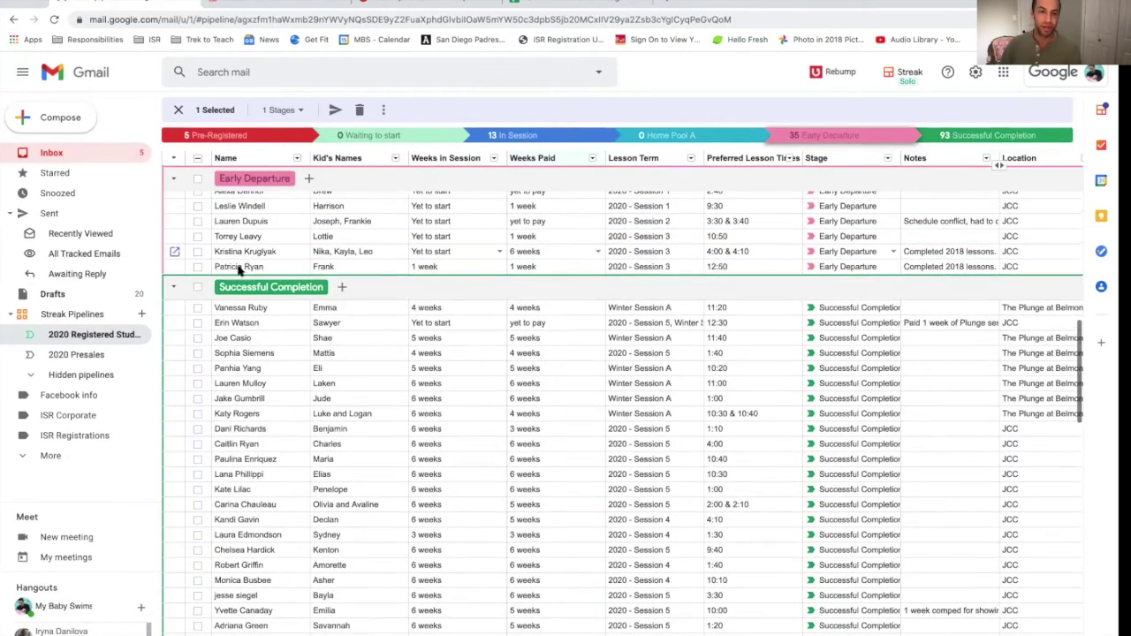
Step: Use the header checkbox to select all 146 boxes, then start a mail merge to their 172 recipients
{"action": "left_click", "coordinate": [198, 289]}
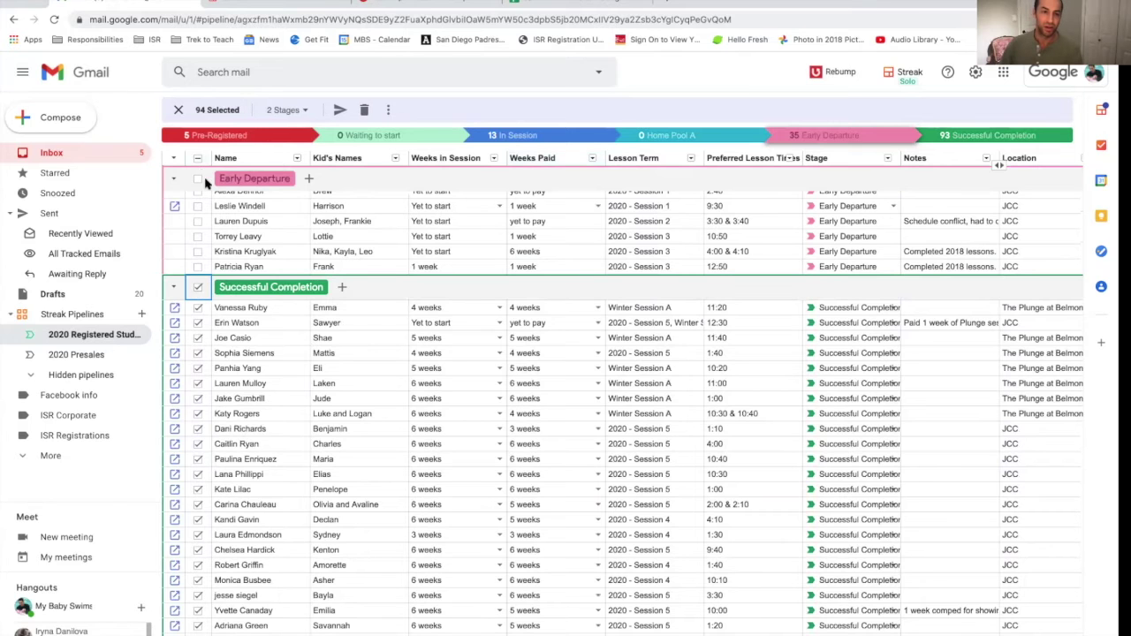
{"action": "left_click", "coordinate": [198, 159]}
{"action": "left_click", "coordinate": [198, 159]}
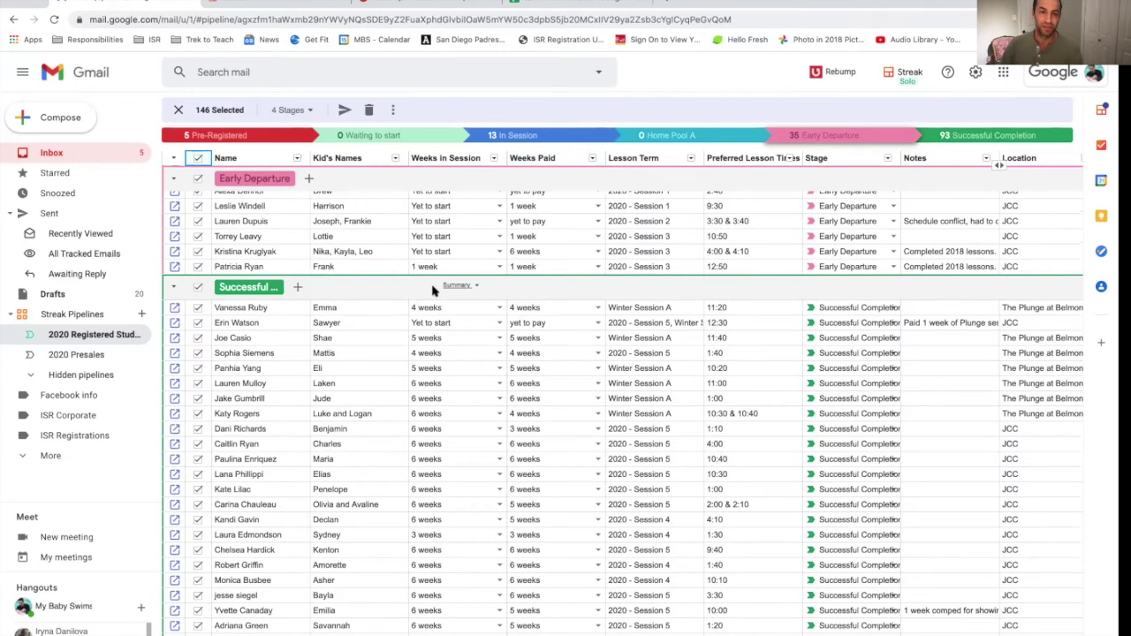
{"action": "scroll", "coordinate": [433, 292], "scroll_direction": "up", "scroll_amount": 1}
{"action": "scroll", "coordinate": [433, 292], "scroll_direction": "up", "scroll_amount": 10}
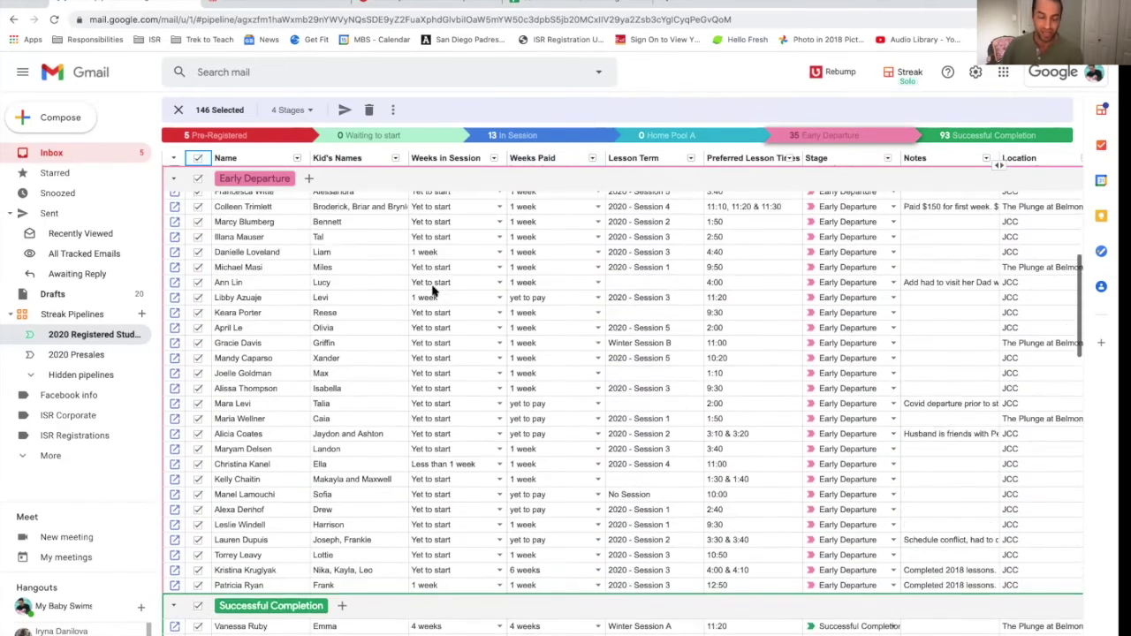
{"action": "scroll", "coordinate": [433, 290], "scroll_direction": "up", "scroll_amount": 3}
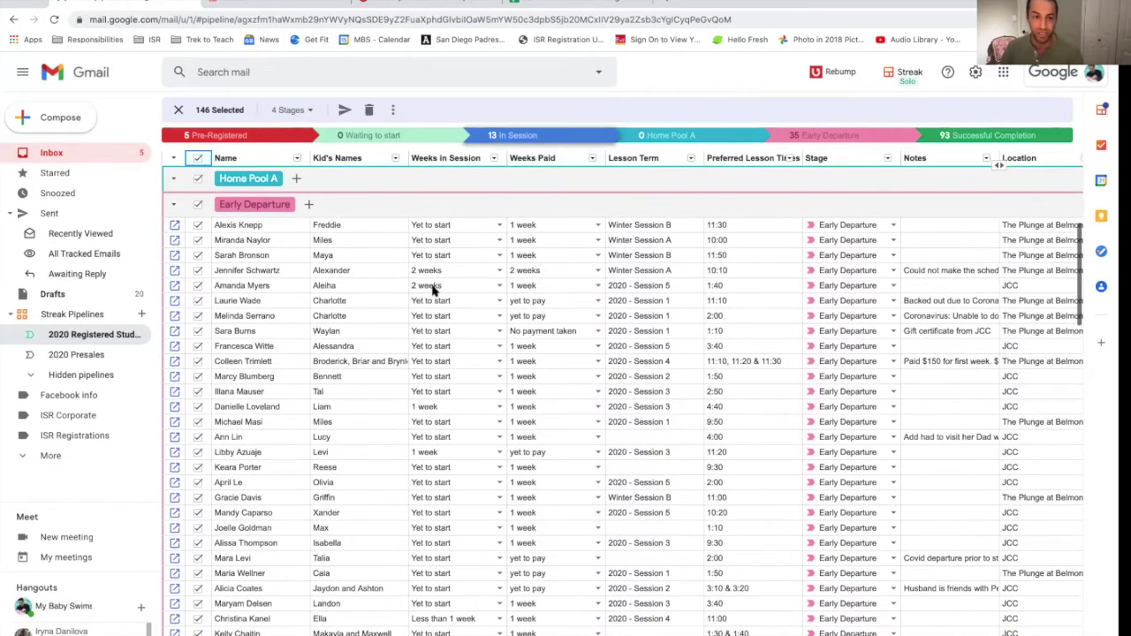
{"action": "scroll", "coordinate": [434, 290], "scroll_direction": "down", "scroll_amount": 4}
{"action": "scroll", "coordinate": [433, 292], "scroll_direction": "up", "scroll_amount": 1}
{"action": "left_click", "coordinate": [345, 109]}
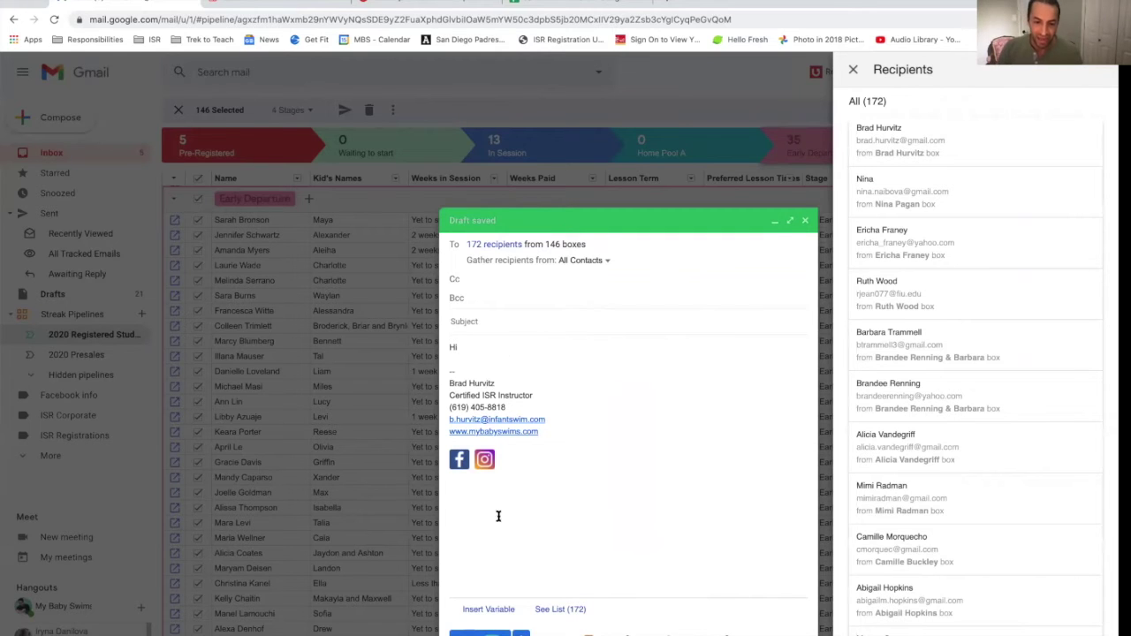
Step: Insert the Given Name variable after 'Hi', note the recipients missing it, and discard the draft
{"action": "left_click", "coordinate": [499, 610]}
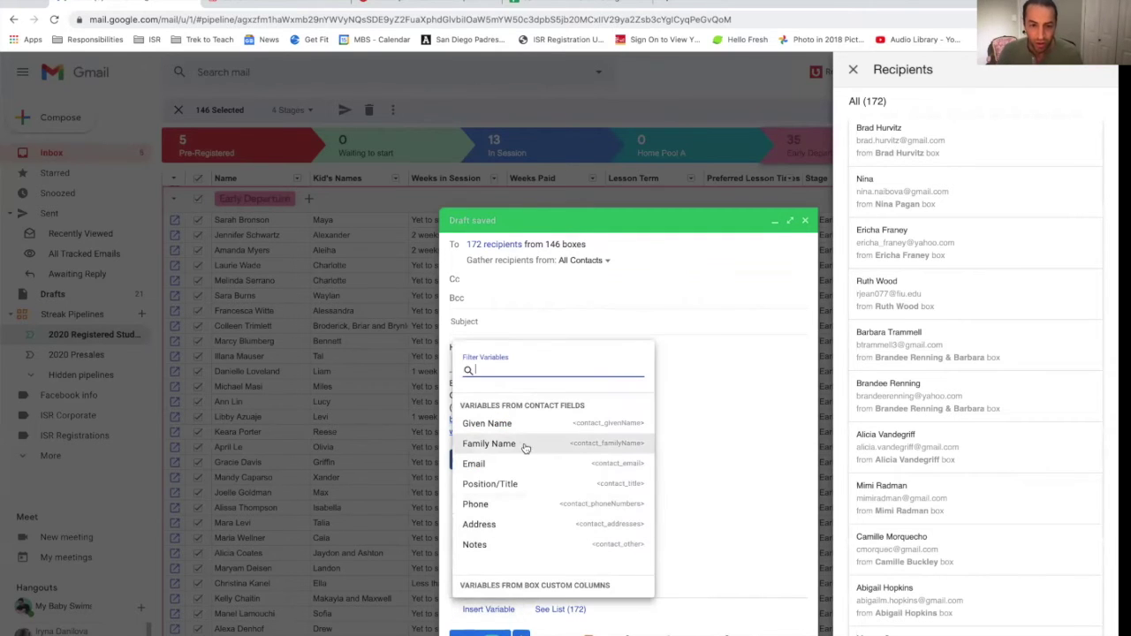
{"action": "left_click", "coordinate": [487, 425]}
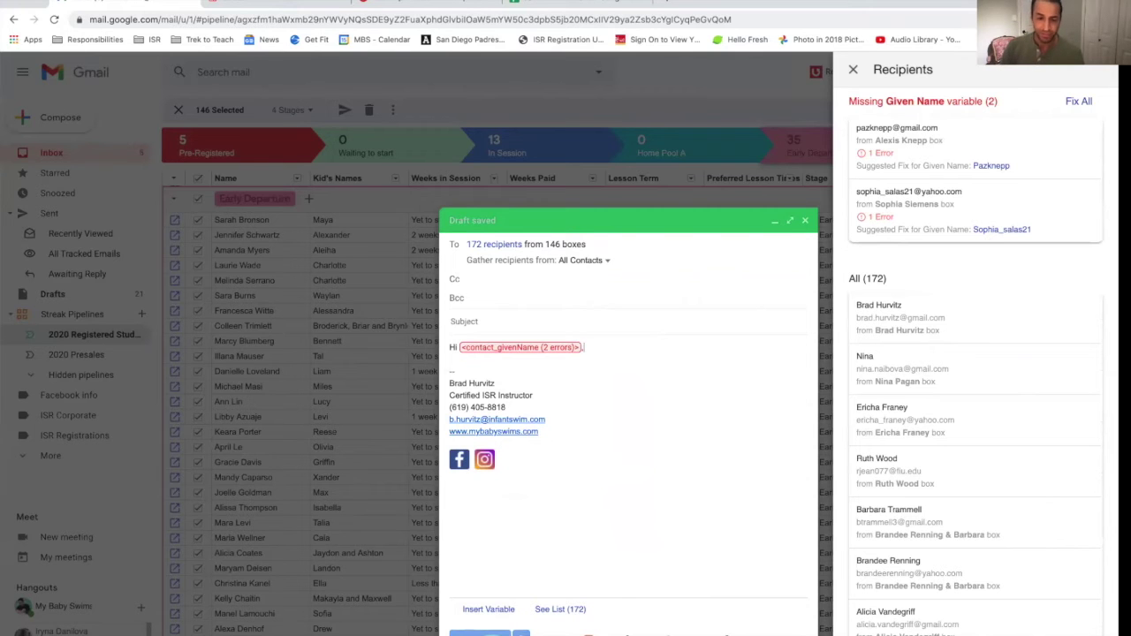
{"action": "key", "text": "Return"}
{"action": "key", "text": "Return"}
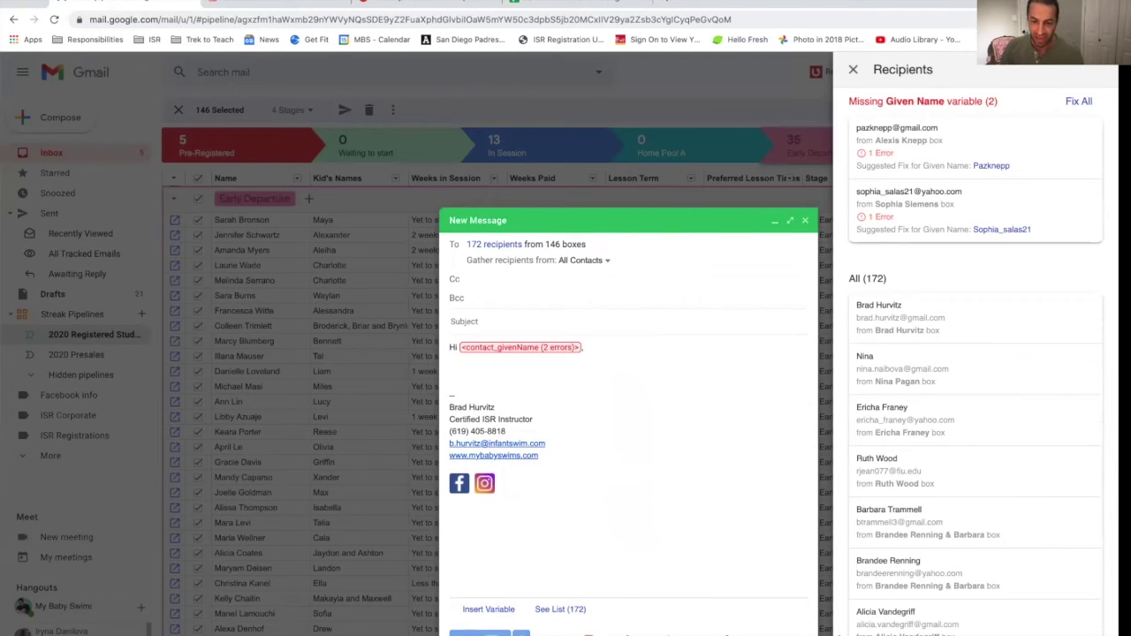
{"action": "left_click", "coordinate": [803, 634]}
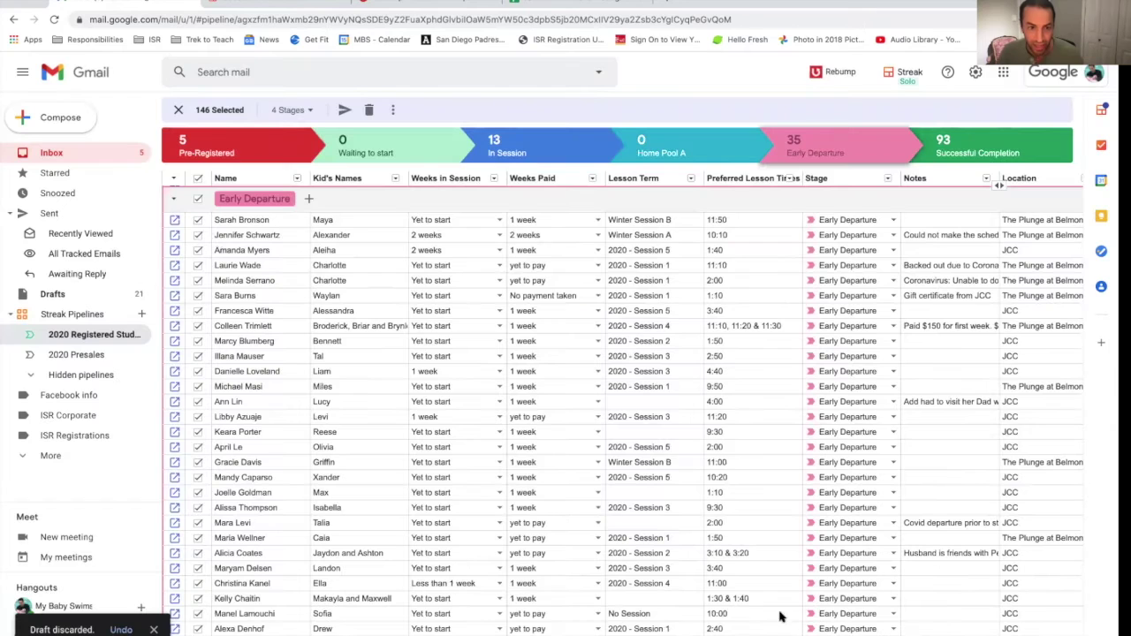
Step: Replace the full selection with the 13 In Session boxes and start a mail-merge email to them
{"action": "left_click", "coordinate": [198, 179]}
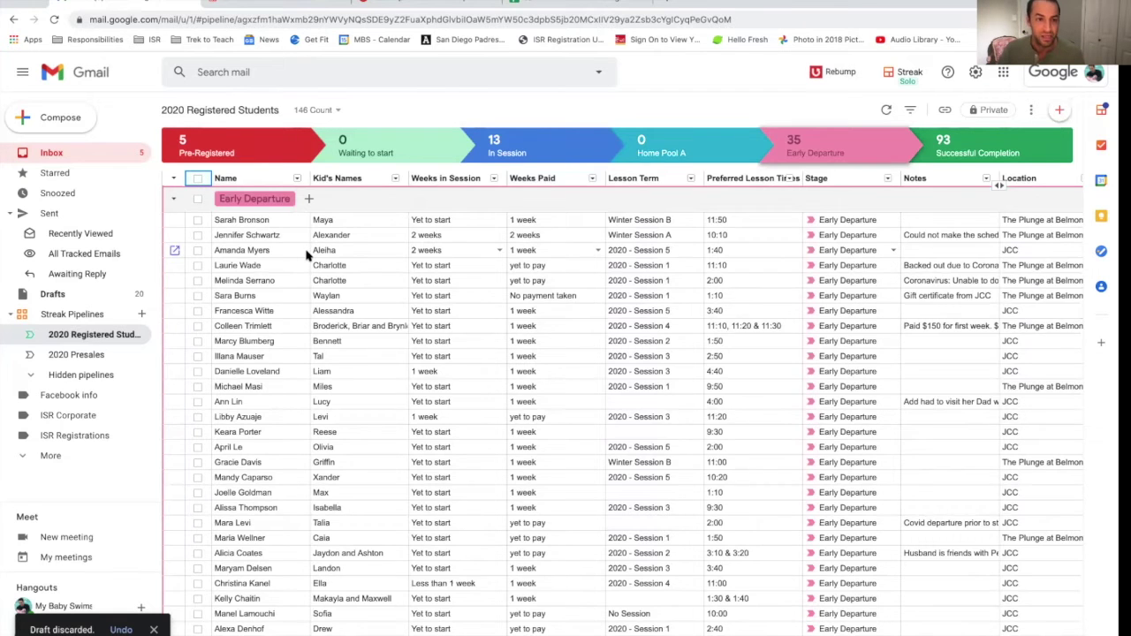
{"action": "scroll", "coordinate": [306, 255], "scroll_direction": "up", "scroll_amount": 5}
{"action": "left_click", "coordinate": [198, 256]}
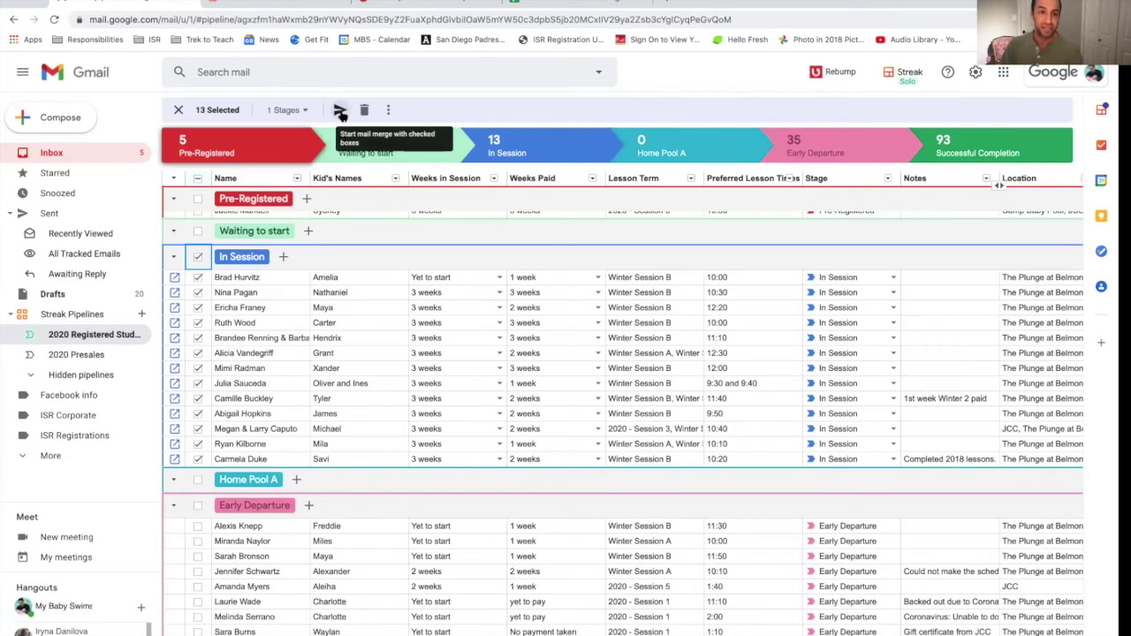
{"action": "left_click", "coordinate": [340, 113]}
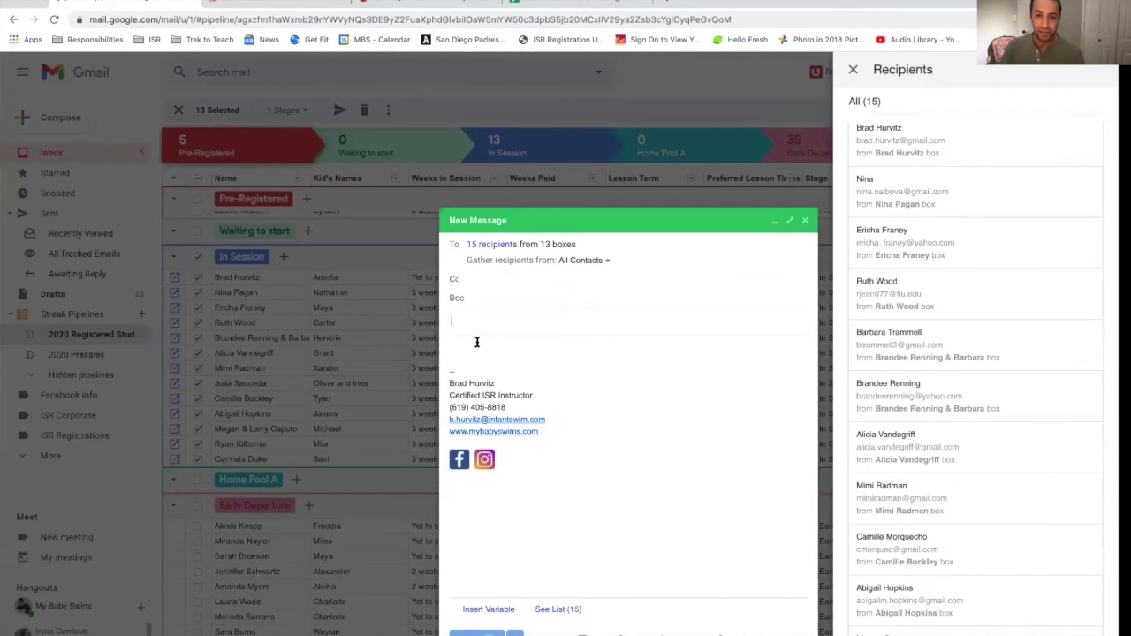
Step: Write the greeting 'Hi' plus the Given Name variable and a comma, then 'Sorry no lessons tomorrow.'
{"action": "key", "text": "Tab"}
{"action": "type", "text": "Hi"}
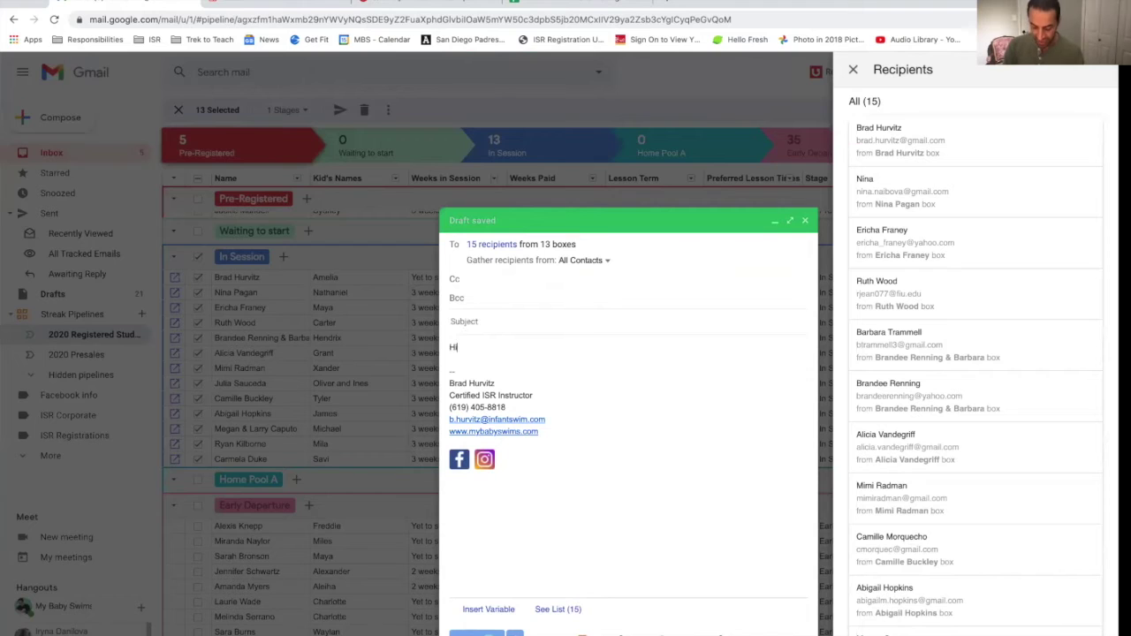
{"action": "left_click", "coordinate": [488, 609]}
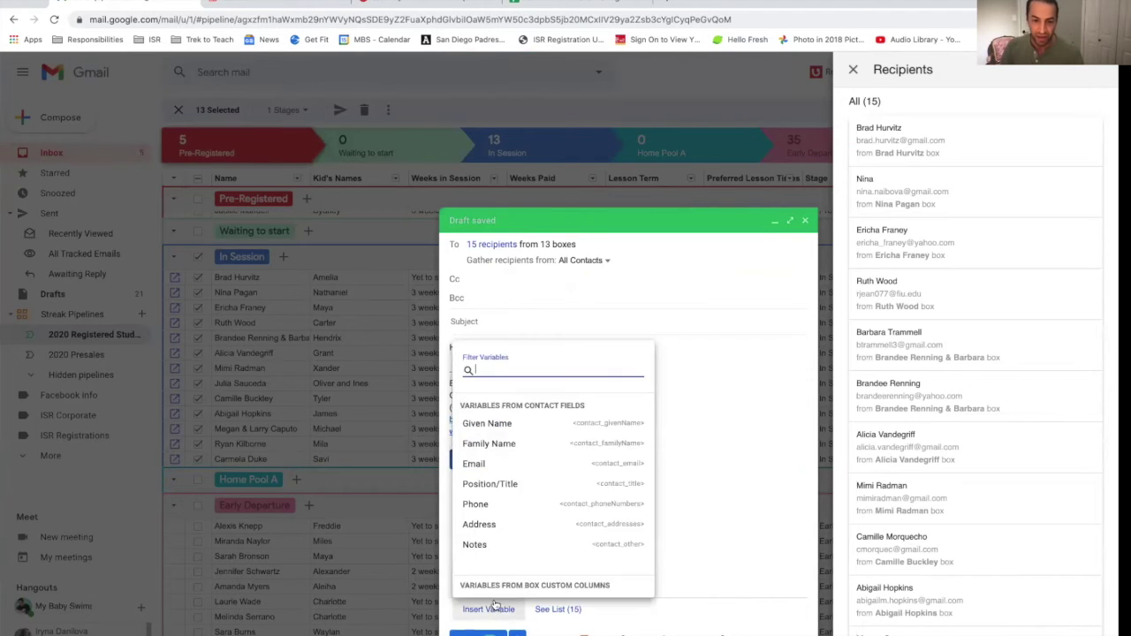
{"action": "left_click", "coordinate": [522, 429]}
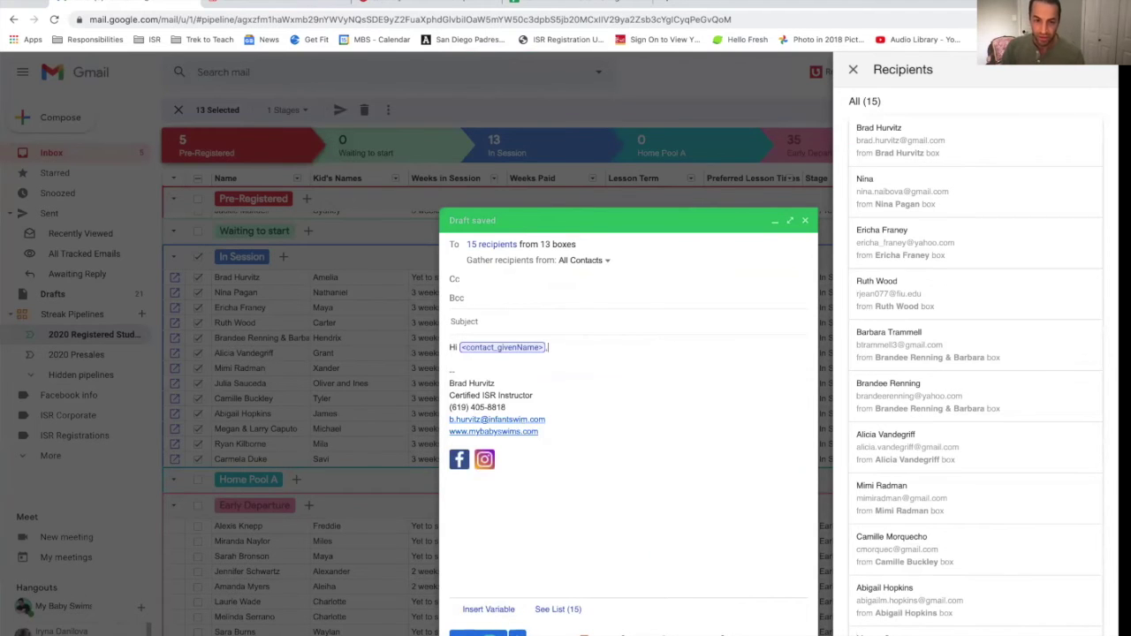
{"action": "type", "text": ","}
{"action": "key", "text": "Return"}
{"action": "key", "text": "Return"}
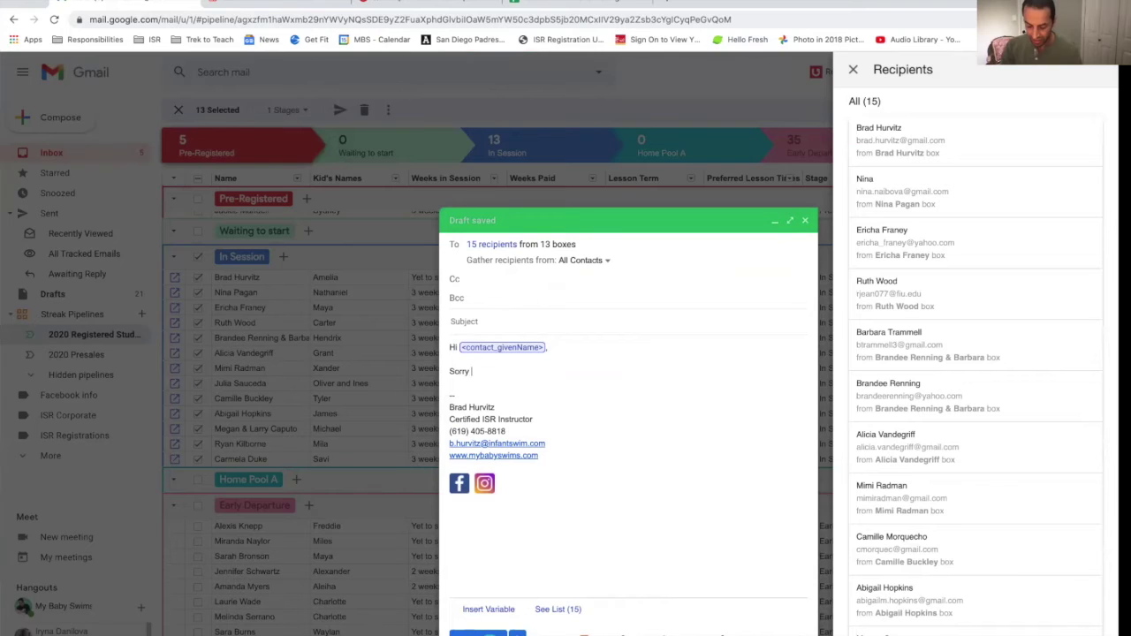
{"action": "type", "text": "Sorry no lessons tomorrow.  Cant wait to see"}
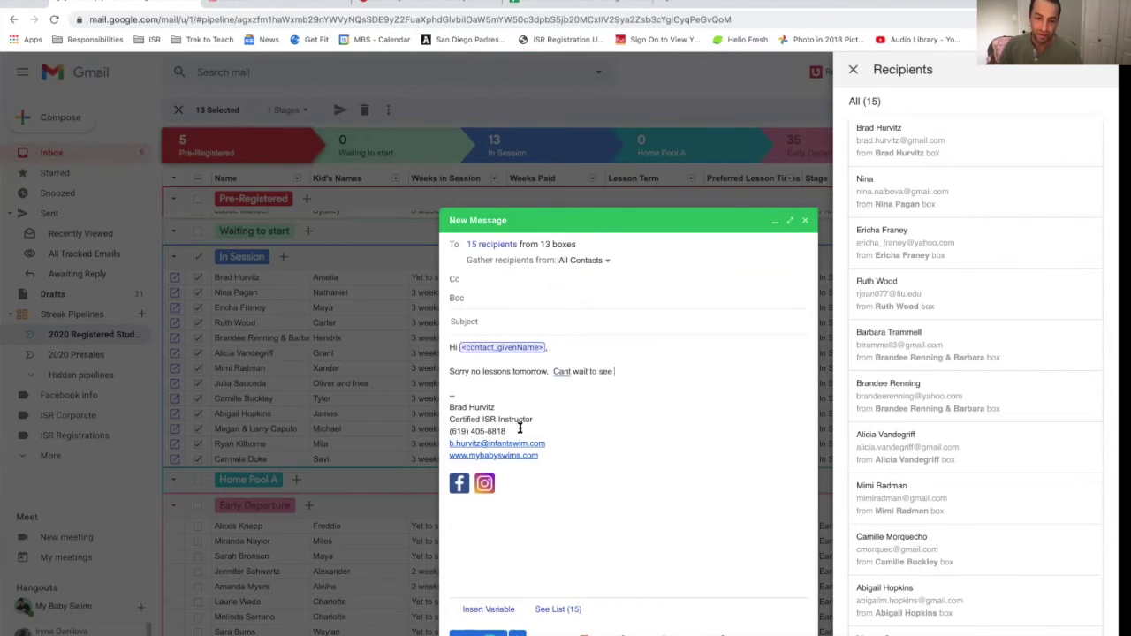
Step: Add the Kid's Names and Preferred Lesson Times variables, end with 'on Wednesday.', then discard the draft
{"action": "left_click", "coordinate": [477, 609]}
{"action": "scroll", "coordinate": [537, 521], "scroll_direction": "down", "scroll_amount": 3}
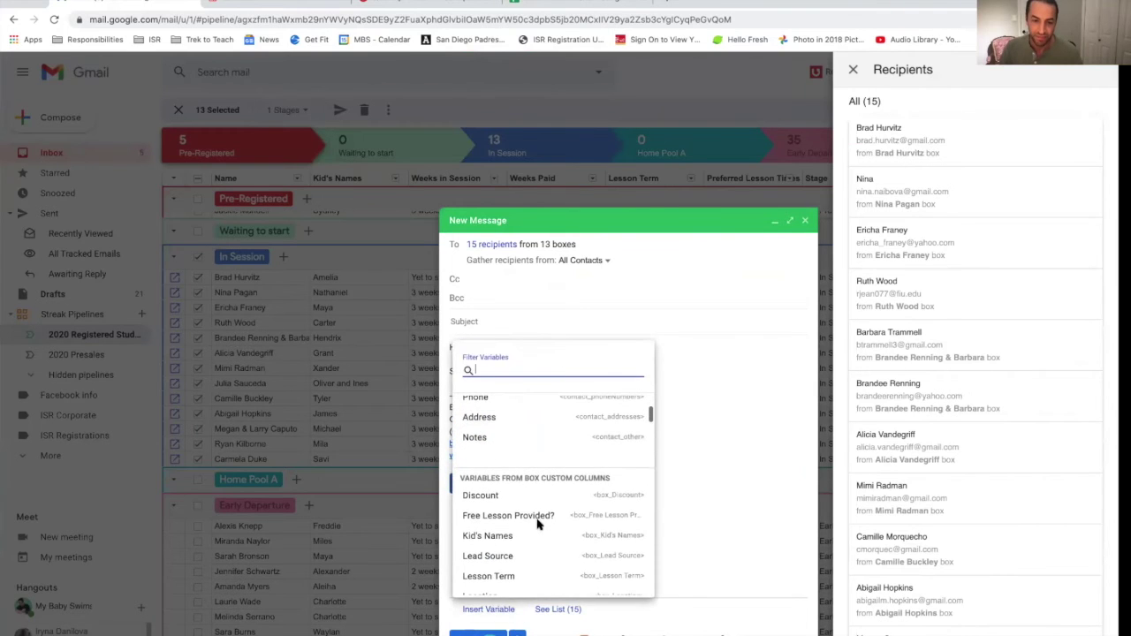
{"action": "left_click", "coordinate": [522, 535]}
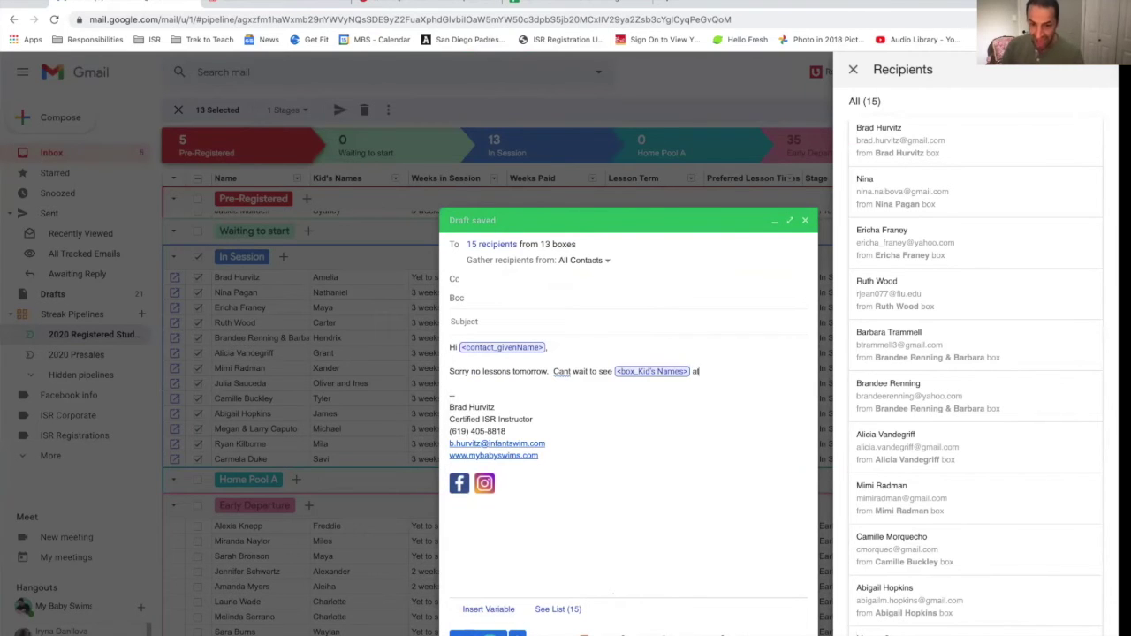
{"action": "left_click", "coordinate": [493, 609]}
{"action": "scroll", "coordinate": [582, 535], "scroll_direction": "down", "scroll_amount": 3}
{"action": "scroll", "coordinate": [581, 535], "scroll_direction": "down", "scroll_amount": 3}
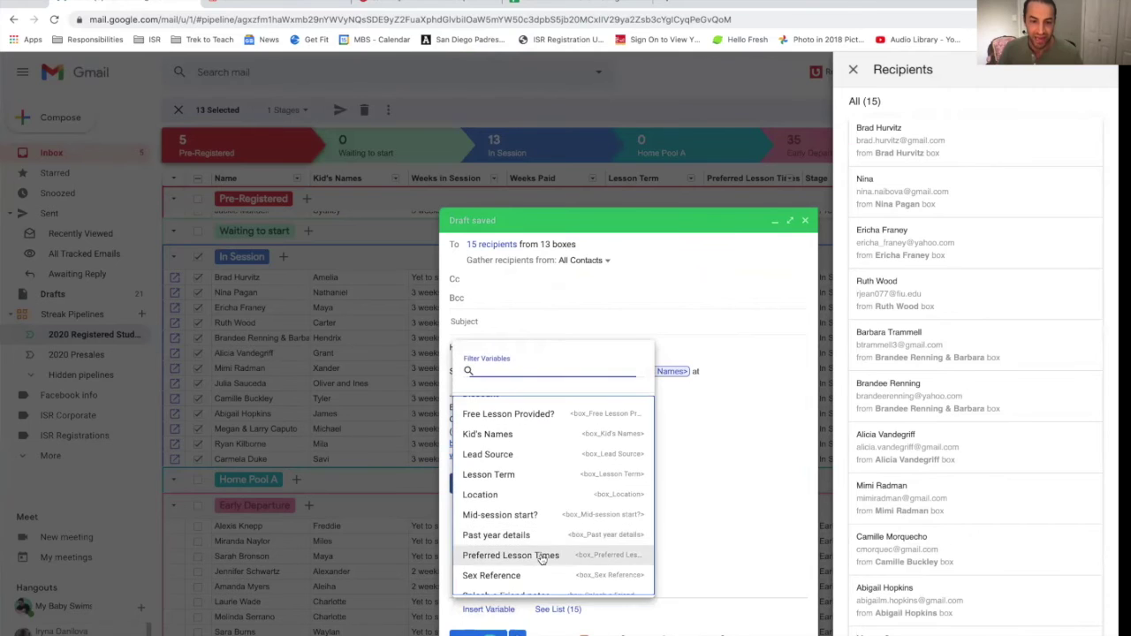
{"action": "left_click", "coordinate": [511, 555]}
{"action": "type", "text": "on Wednesday."}
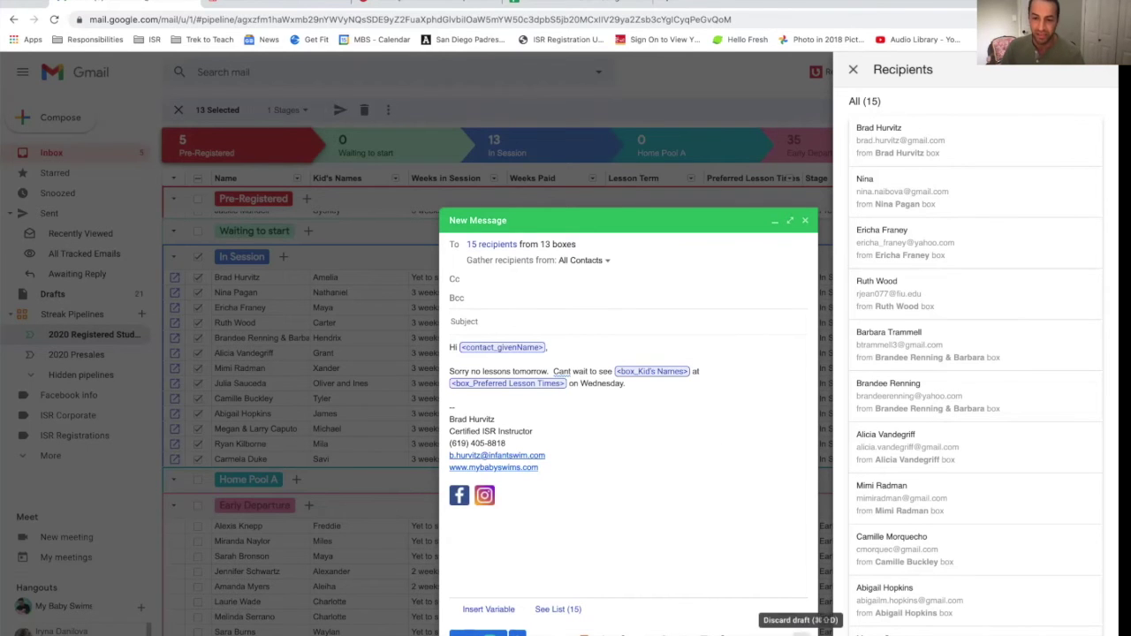
{"action": "left_click", "coordinate": [800, 633]}
Step: Deselect the 13 In Session boxes and switch to the ISR Schedule 2020 spreadsheet
{"action": "scroll", "coordinate": [565, 265], "scroll_direction": "up", "scroll_amount": 1}
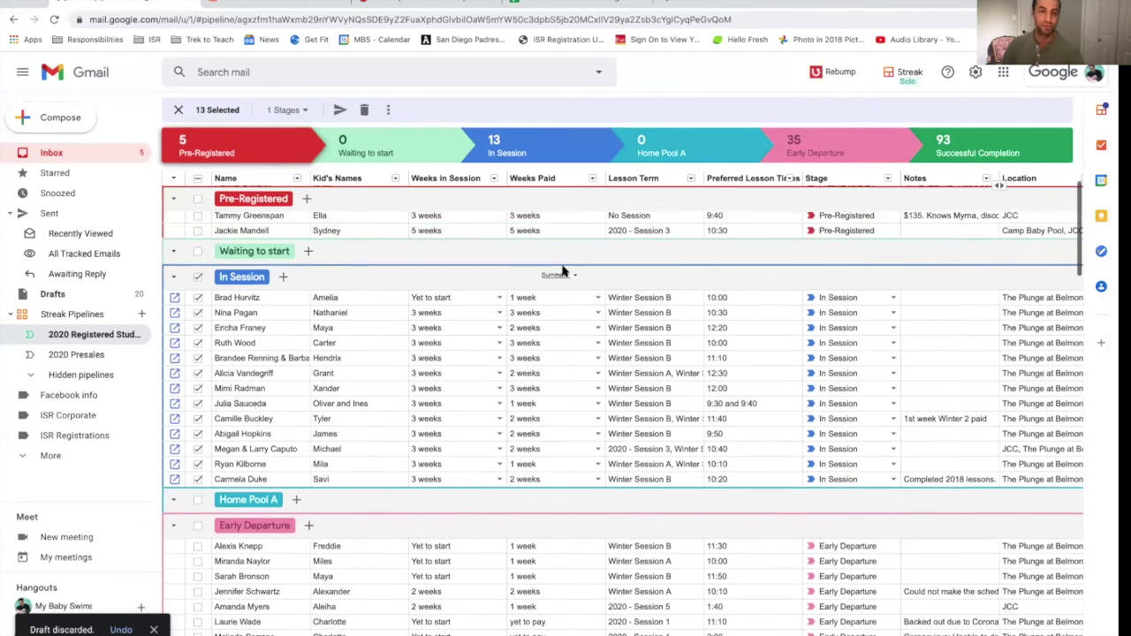
{"action": "left_click", "coordinate": [197, 291]}
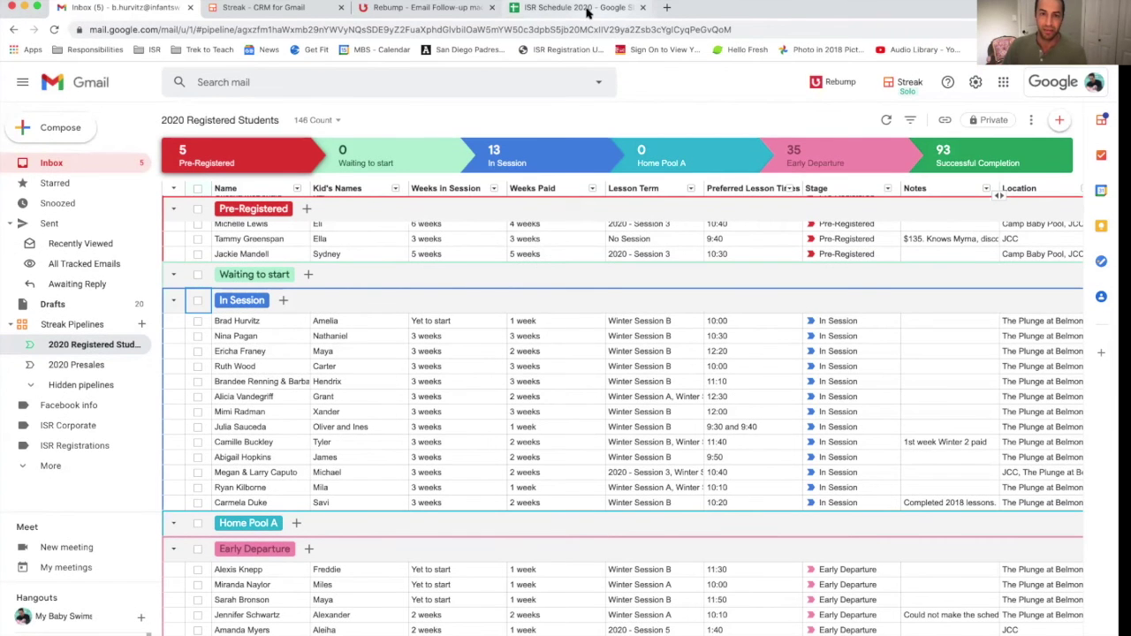
{"action": "left_click", "coordinate": [583, 10]}
{"action": "scroll", "coordinate": [344, 305], "scroll_direction": "down", "scroll_amount": 5}
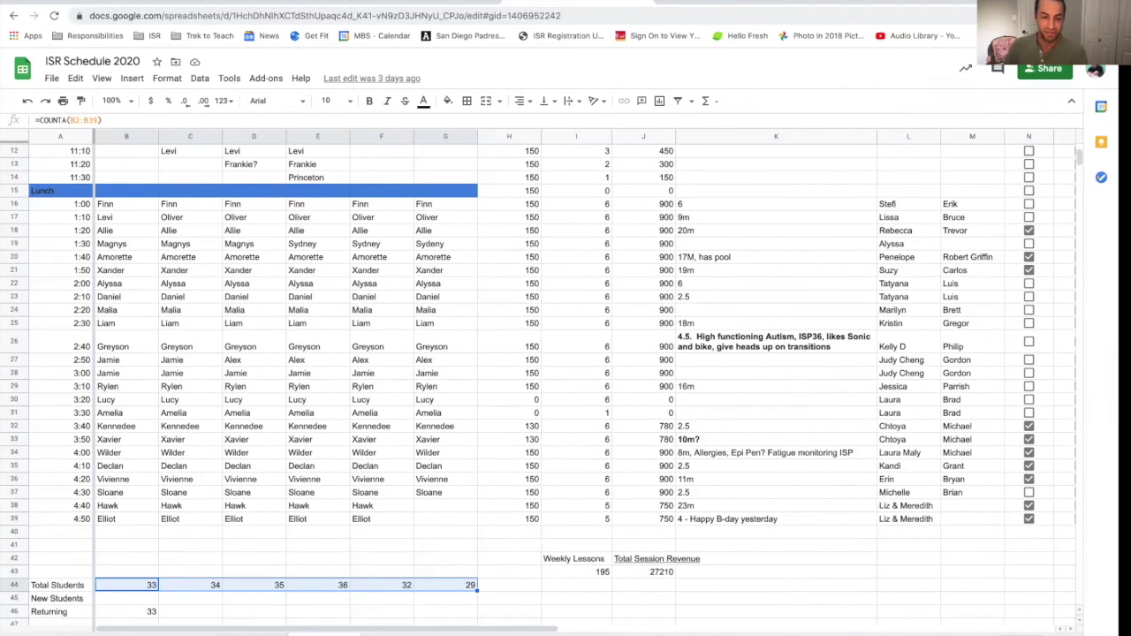
{"action": "scroll", "coordinate": [380, 371], "scroll_direction": "up", "scroll_amount": 5}
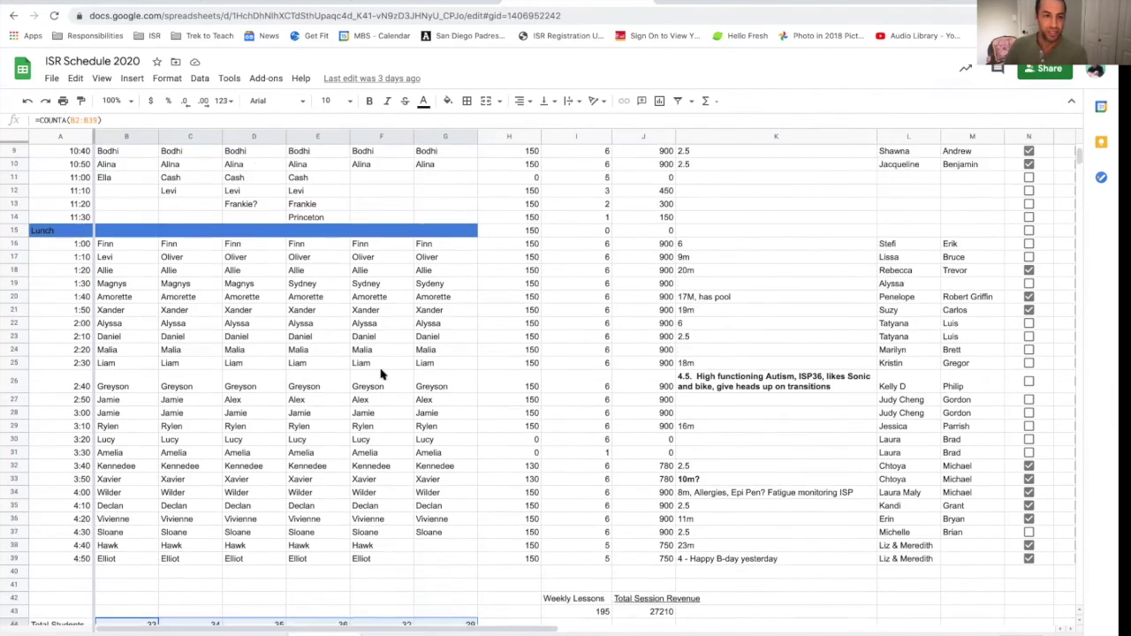
{"action": "left_click", "coordinate": [115, 155]}
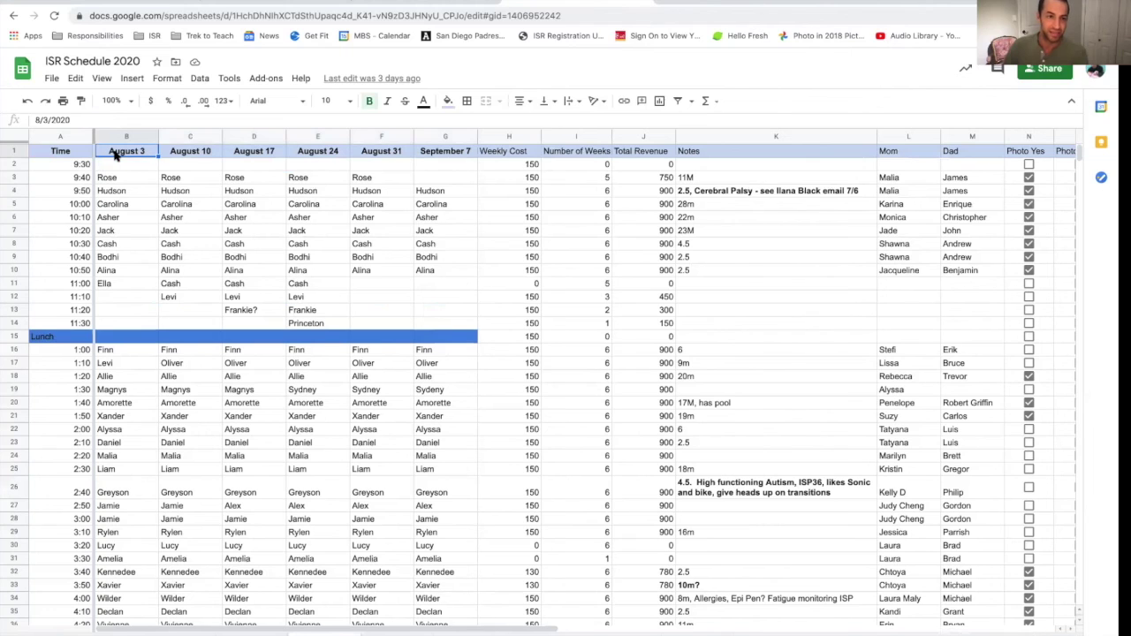
{"action": "left_click", "coordinate": [129, 182]}
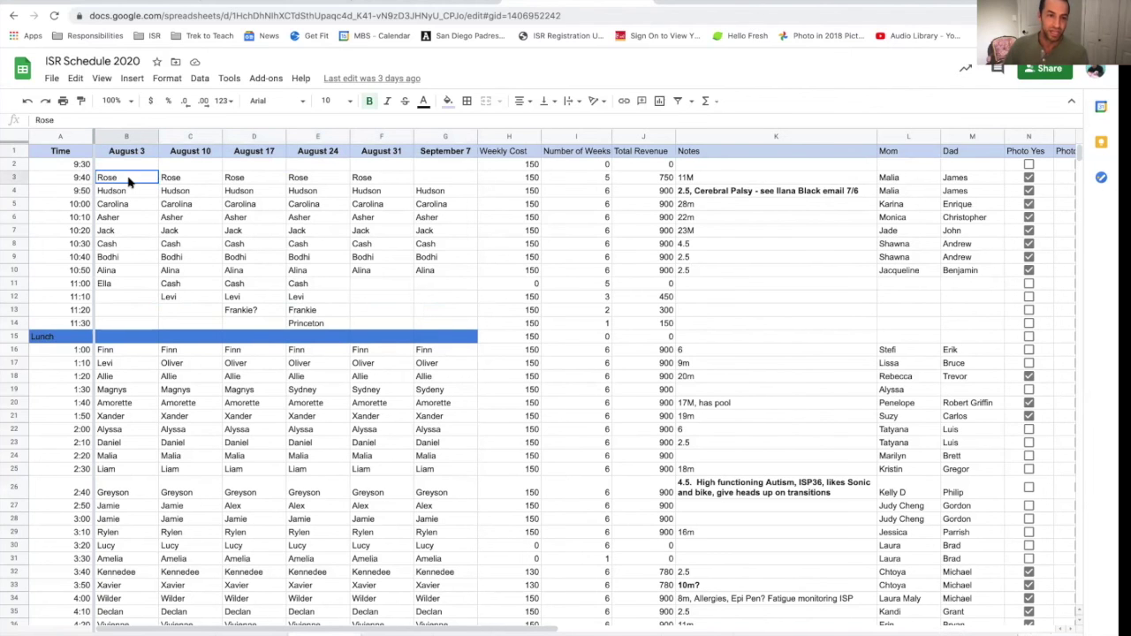
{"action": "scroll", "coordinate": [221, 286], "scroll_direction": "down", "scroll_amount": 3}
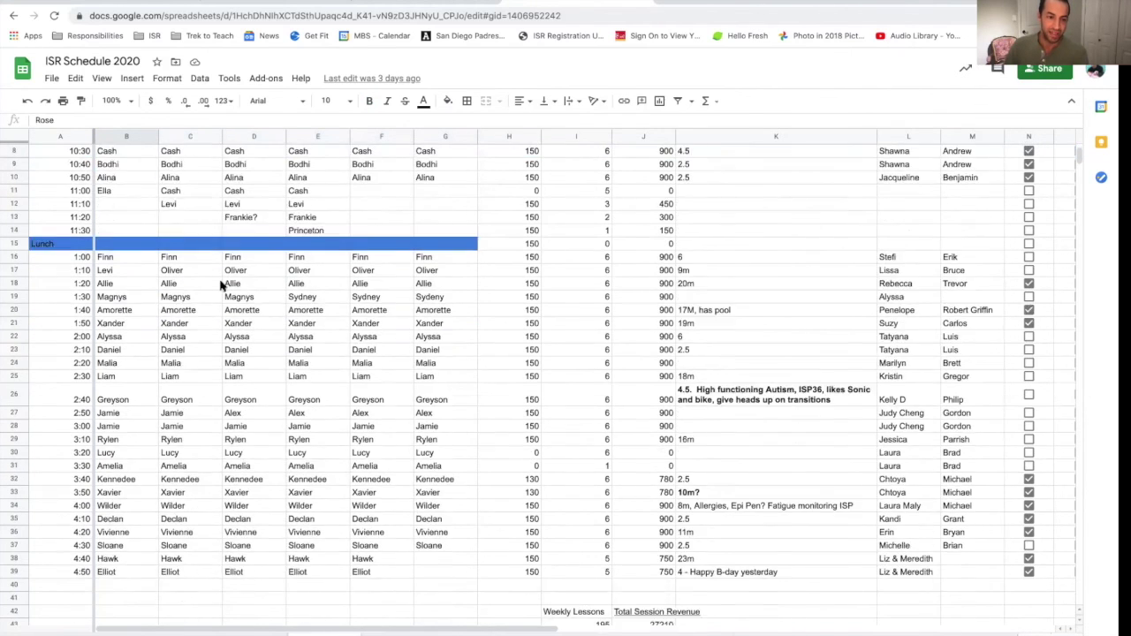
{"action": "left_click", "coordinate": [151, 600]}
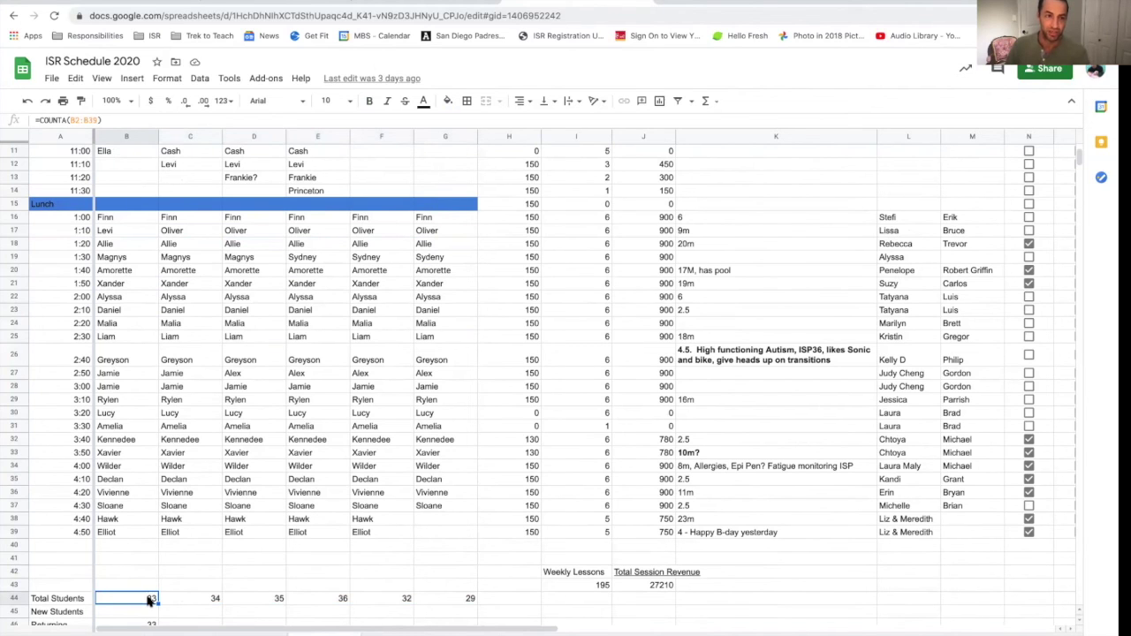
{"action": "left_click", "coordinate": [44, 121]}
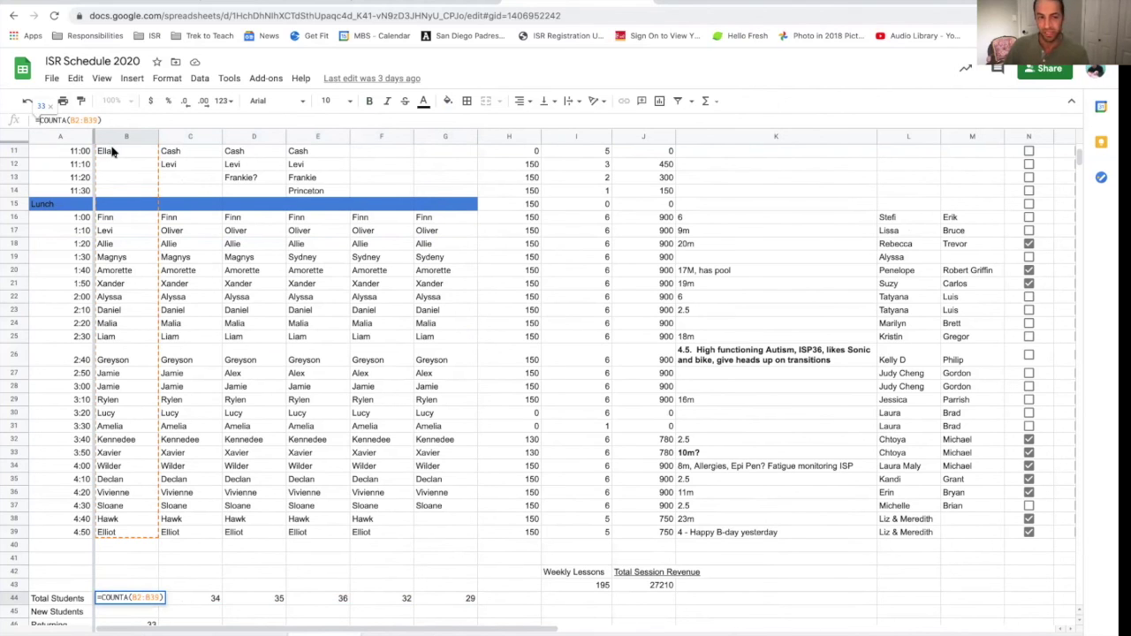
{"action": "left_click", "coordinate": [152, 572]}
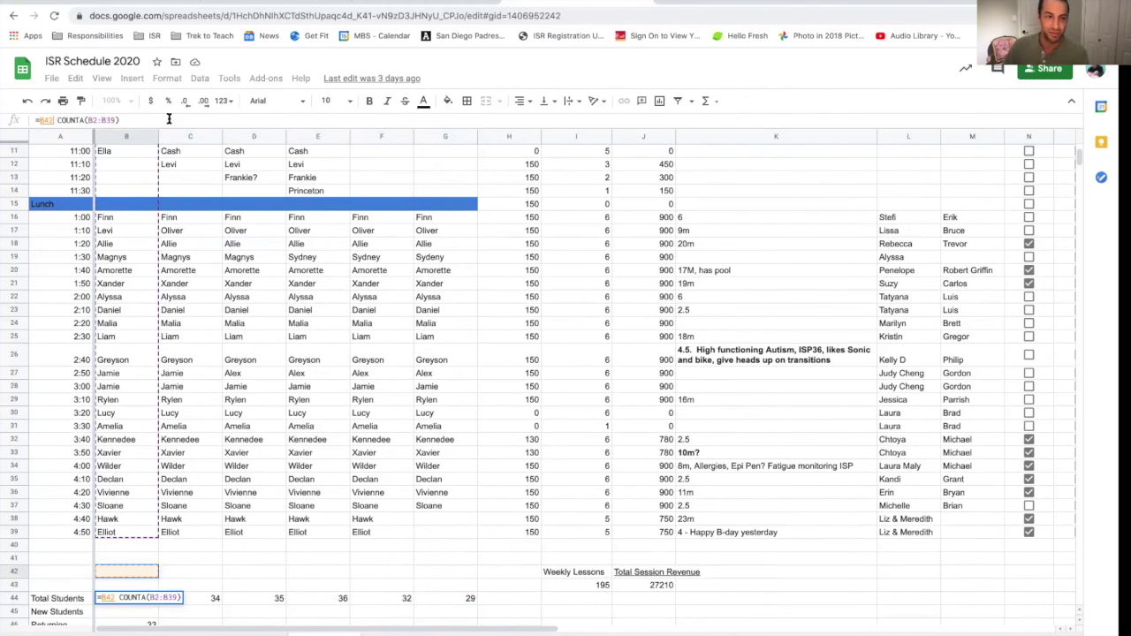
{"action": "right_click", "coordinate": [219, 343]}
{"action": "left_click", "coordinate": [166, 427]}
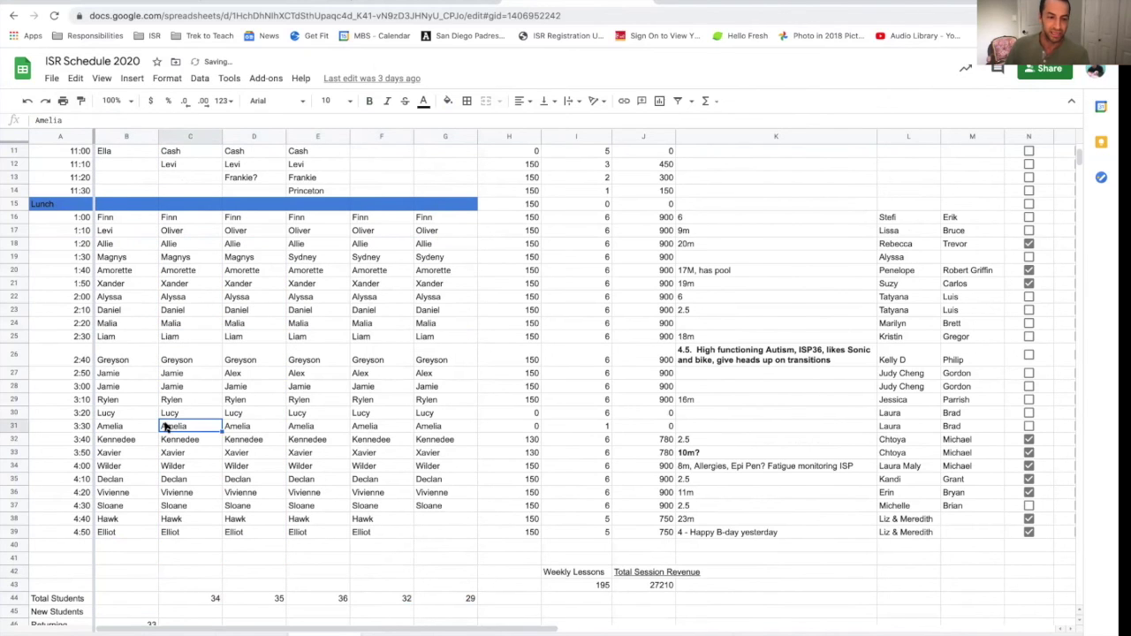
{"action": "key", "text": "super+z"}
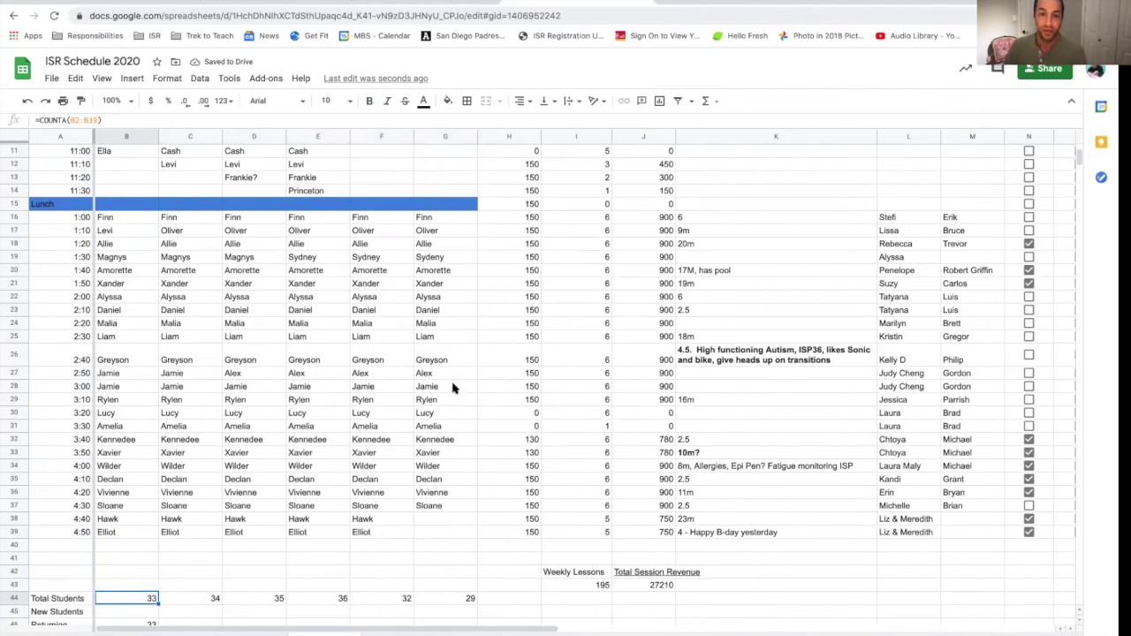
Step: Inspect the Weekly Cost values in H2 and H3, the weeks-counting formula in I3, and the revenue formula in J3
{"action": "scroll", "coordinate": [530, 187], "scroll_direction": "up", "scroll_amount": 4}
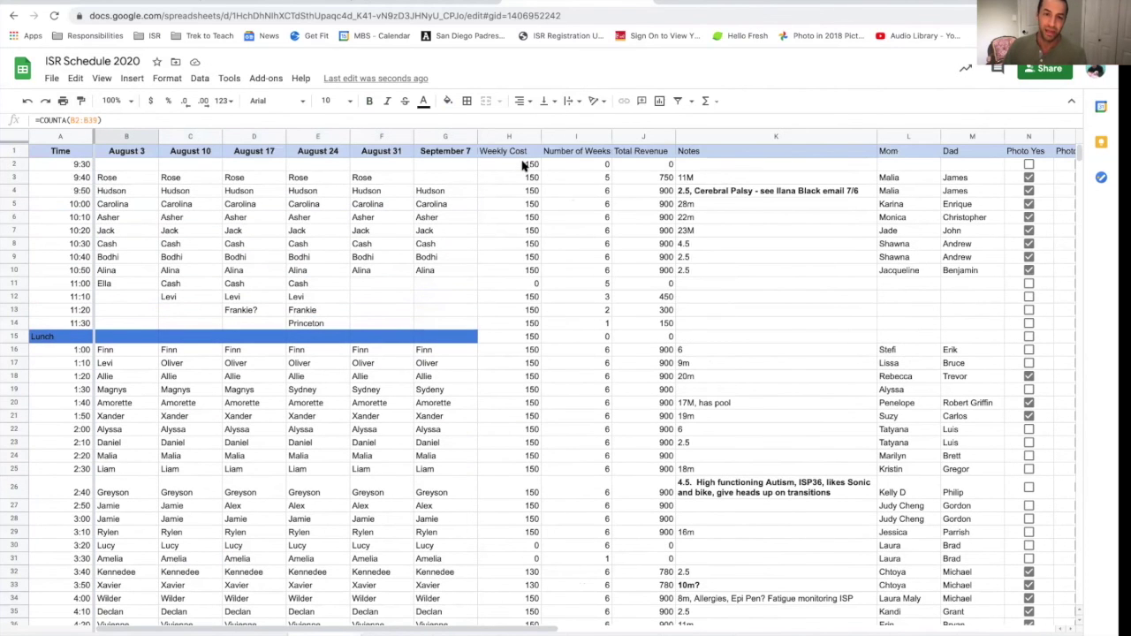
{"action": "left_click", "coordinate": [523, 166]}
{"action": "key", "text": "Down"}
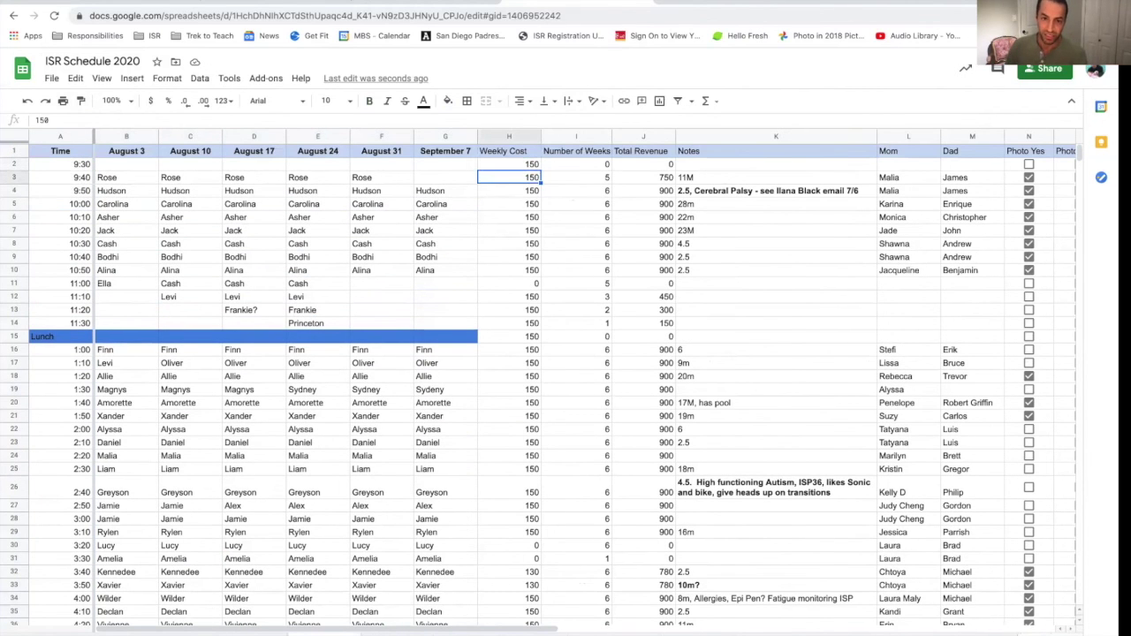
{"action": "left_click", "coordinate": [576, 177]}
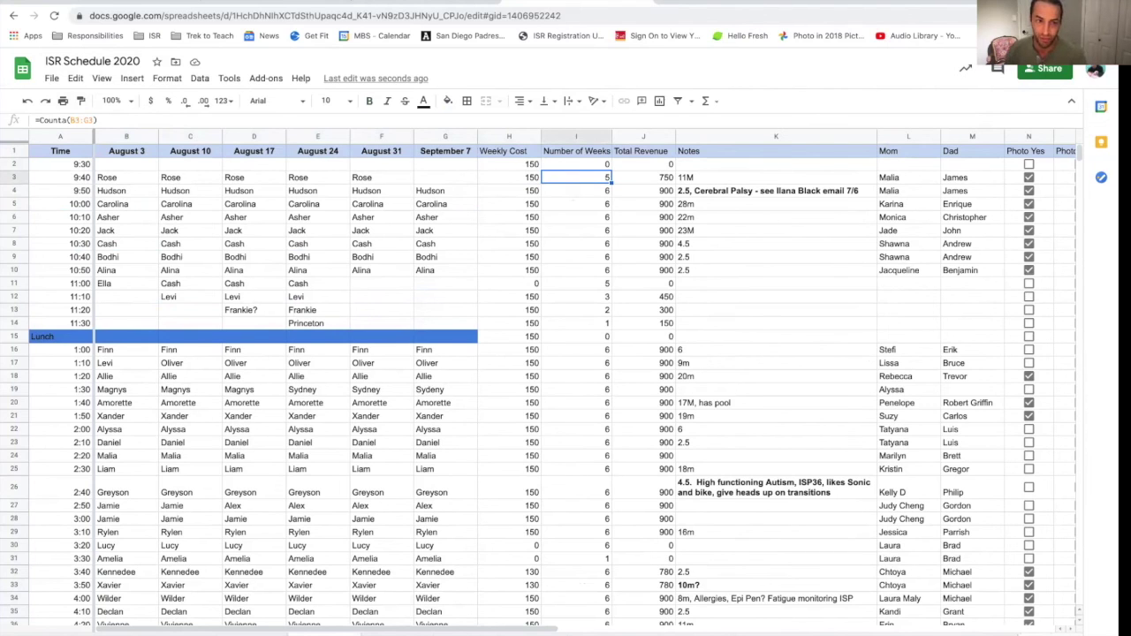
{"action": "key", "text": "Left"}
{"action": "key", "text": "Left"}
{"action": "key", "text": "Left"}
{"action": "key", "text": "Left"}
{"action": "key", "text": "Left"}
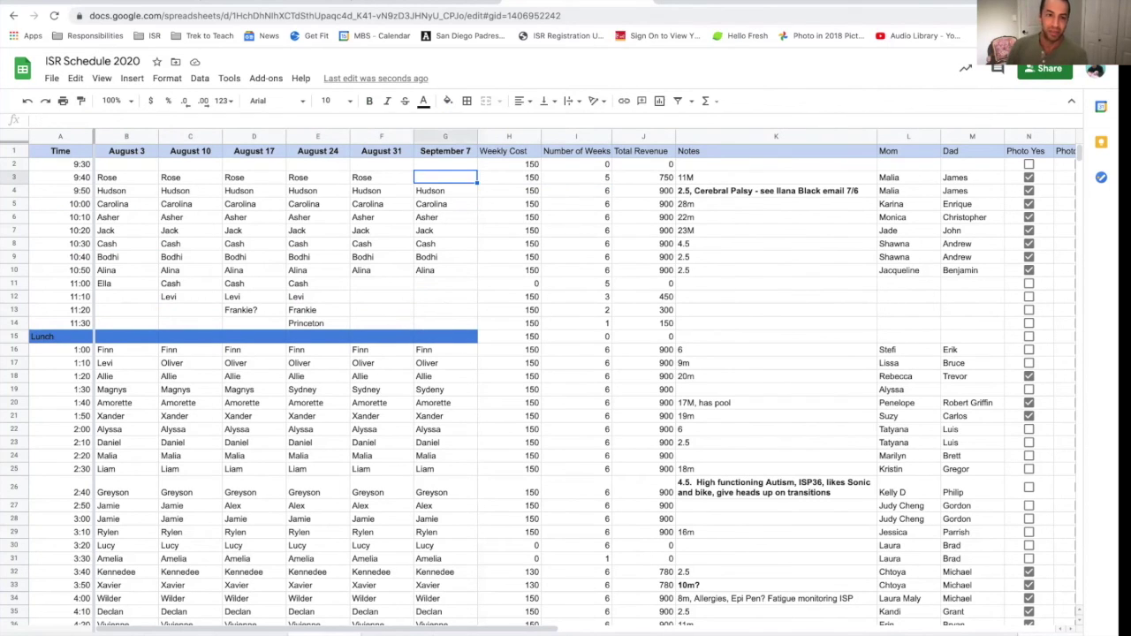
{"action": "key", "text": "Right"}
{"action": "key", "text": "Right"}
{"action": "key", "text": "Right"}
{"action": "key", "text": "Right"}
{"action": "key", "text": "Right"}
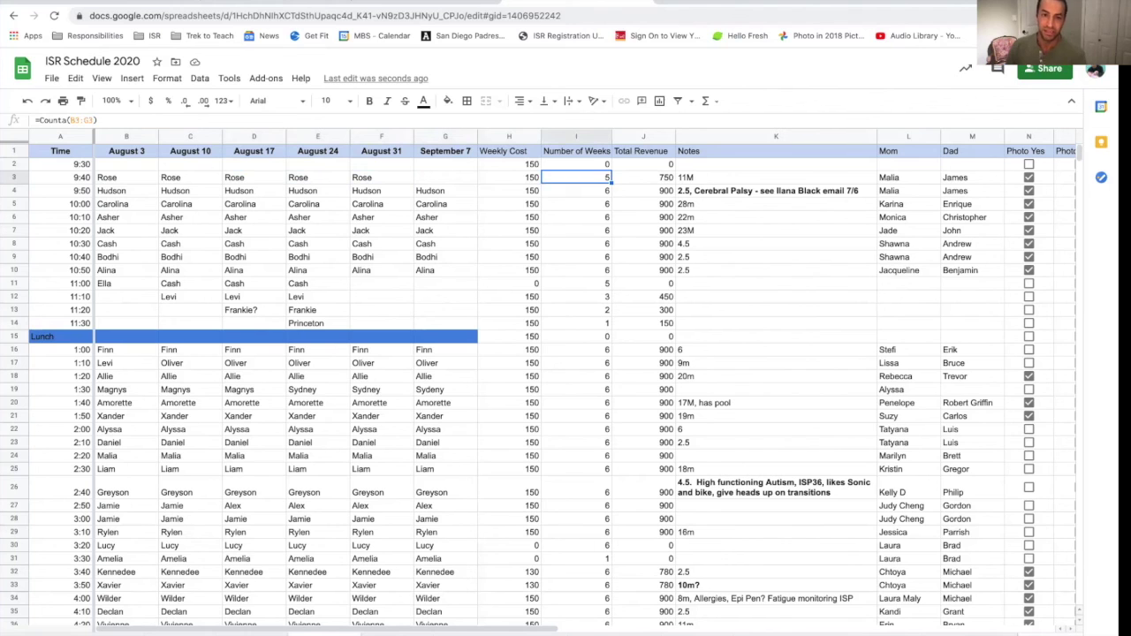
{"action": "key", "text": "Left"}
{"action": "key", "text": "Right"}
{"action": "key", "text": "Right"}
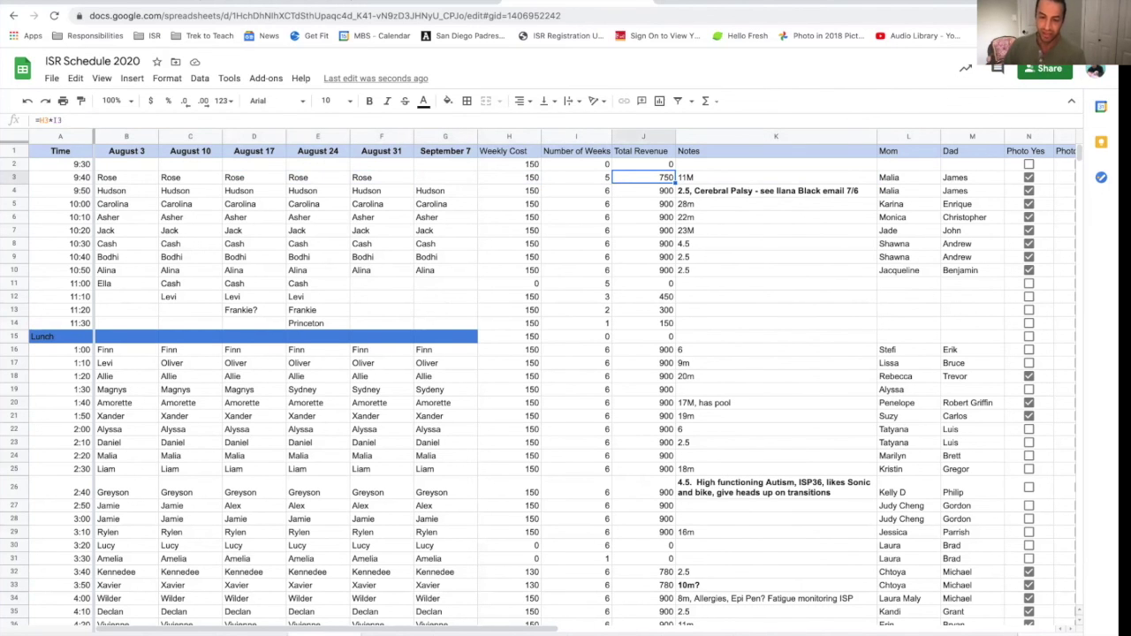
Step: Inspect the total revenue sum formula in J43
{"action": "scroll", "coordinate": [565, 380], "scroll_direction": "down", "scroll_amount": 5}
{"action": "scroll", "coordinate": [566, 380], "scroll_direction": "up", "scroll_amount": 3}
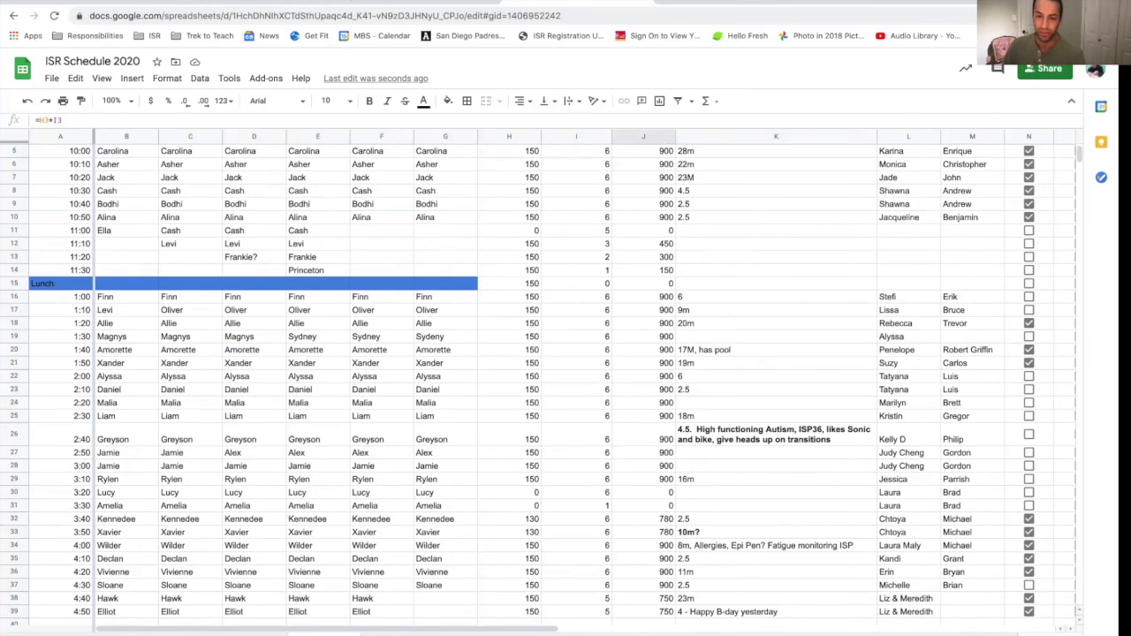
{"action": "scroll", "coordinate": [507, 231], "scroll_direction": "up", "scroll_amount": 2}
{"action": "scroll", "coordinate": [674, 265], "scroll_direction": "down", "scroll_amount": 4}
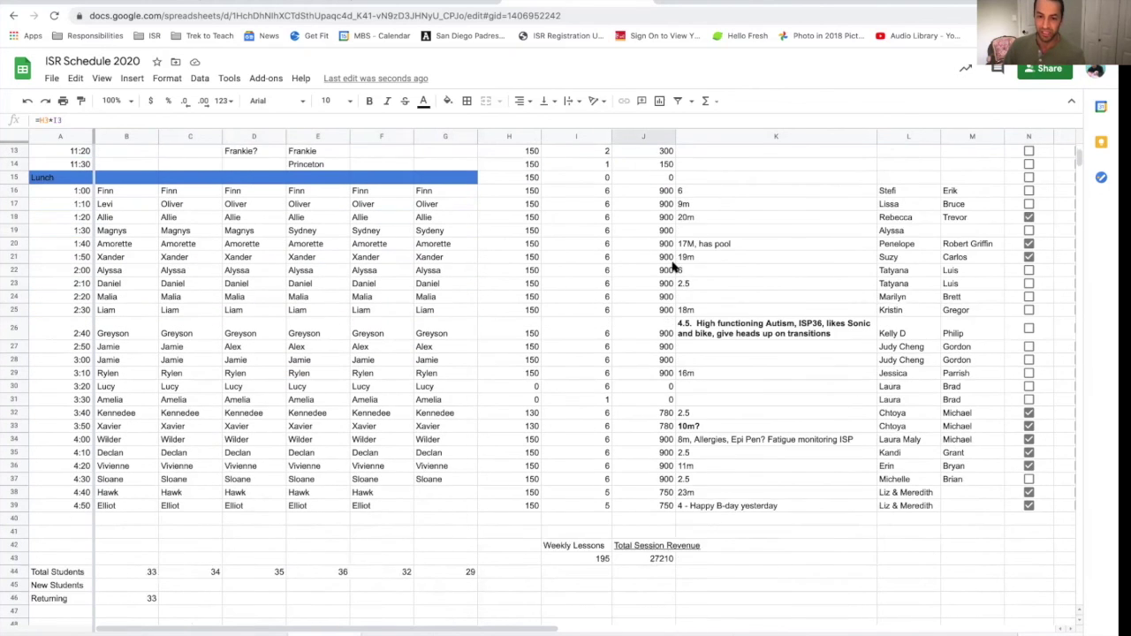
{"action": "left_click", "coordinate": [662, 548]}
Step: Review the notes in K3:K16 and the parent entries in L3 and M3, then return to the Gmail pipeline via streak.com
{"action": "scroll", "coordinate": [749, 274], "scroll_direction": "up", "scroll_amount": 5}
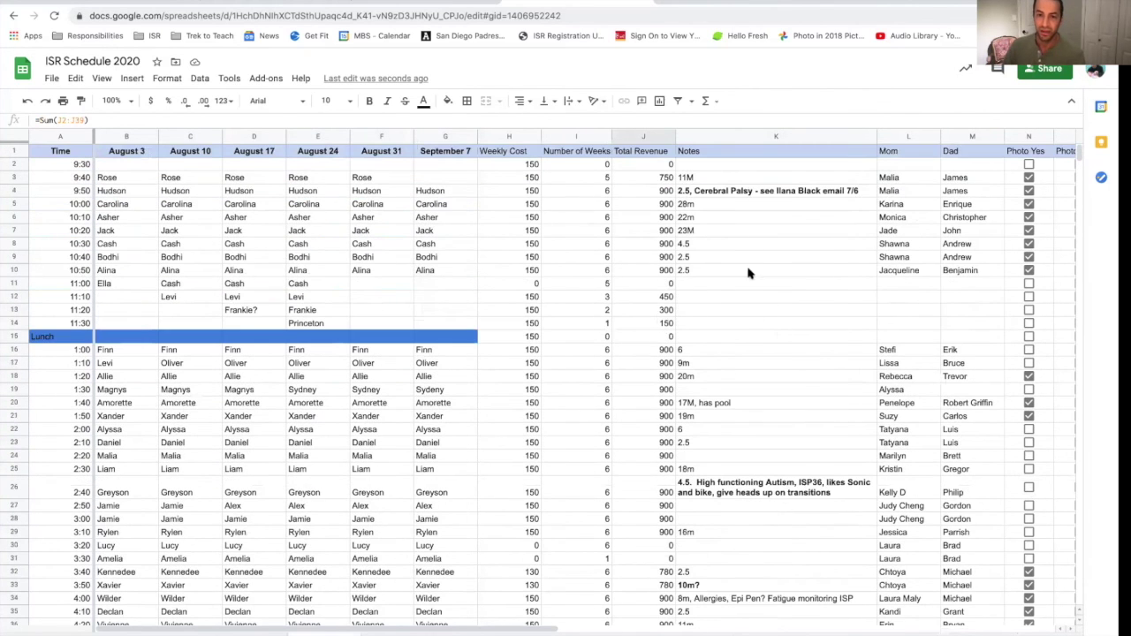
{"action": "left_click_drag", "start_coordinate": [721, 181], "coordinate": [787, 425]}
{"action": "left_click", "coordinate": [910, 180]}
{"action": "left_click", "coordinate": [996, 179]}
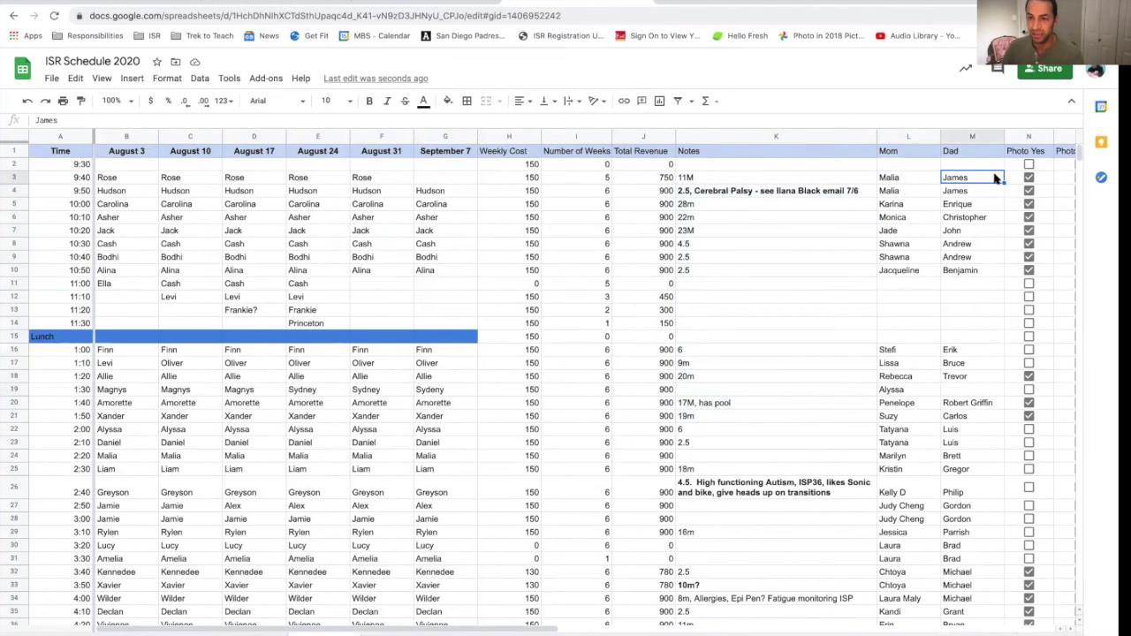
{"action": "scroll", "coordinate": [1032, 180], "scroll_direction": "right", "scroll_amount": 2}
{"action": "scroll", "coordinate": [1034, 181], "scroll_direction": "left", "scroll_amount": 2}
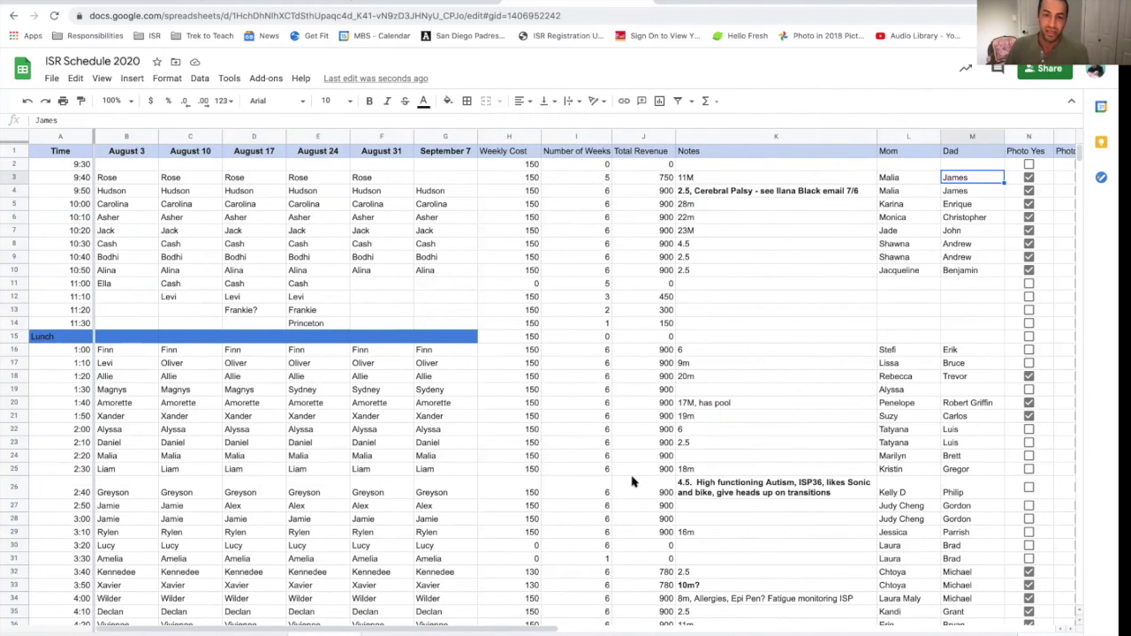
{"action": "scroll", "coordinate": [631, 480], "scroll_direction": "down", "scroll_amount": 5}
{"action": "scroll", "coordinate": [631, 480], "scroll_direction": "right", "scroll_amount": 1}
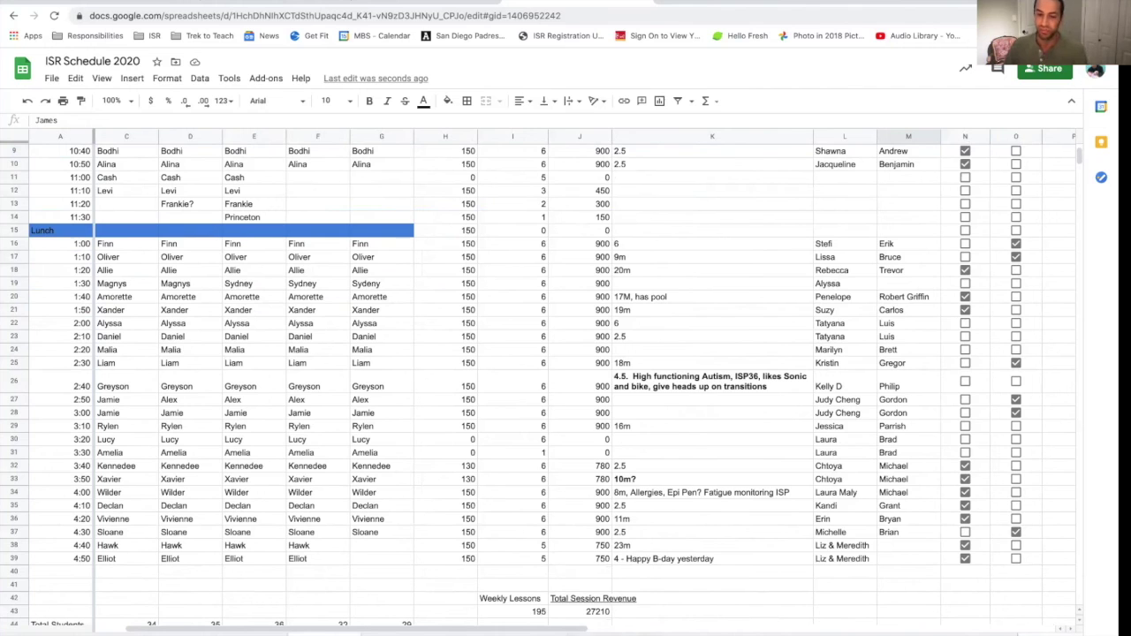
{"action": "scroll", "coordinate": [584, 442], "scroll_direction": "up", "scroll_amount": 5}
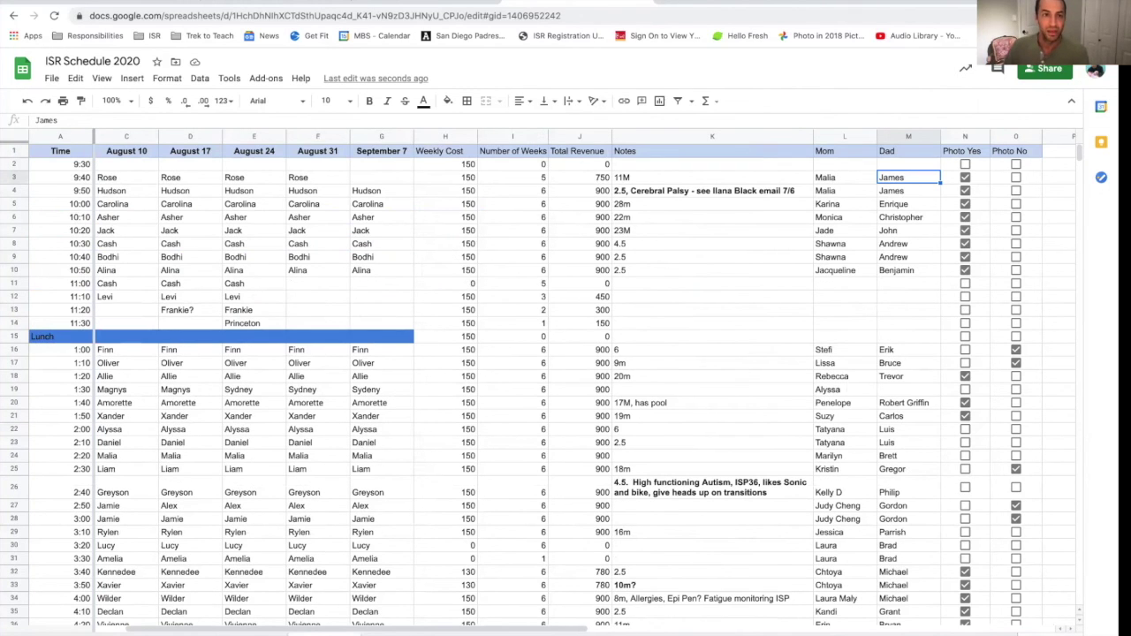
{"action": "left_click", "coordinate": [268, 2]}
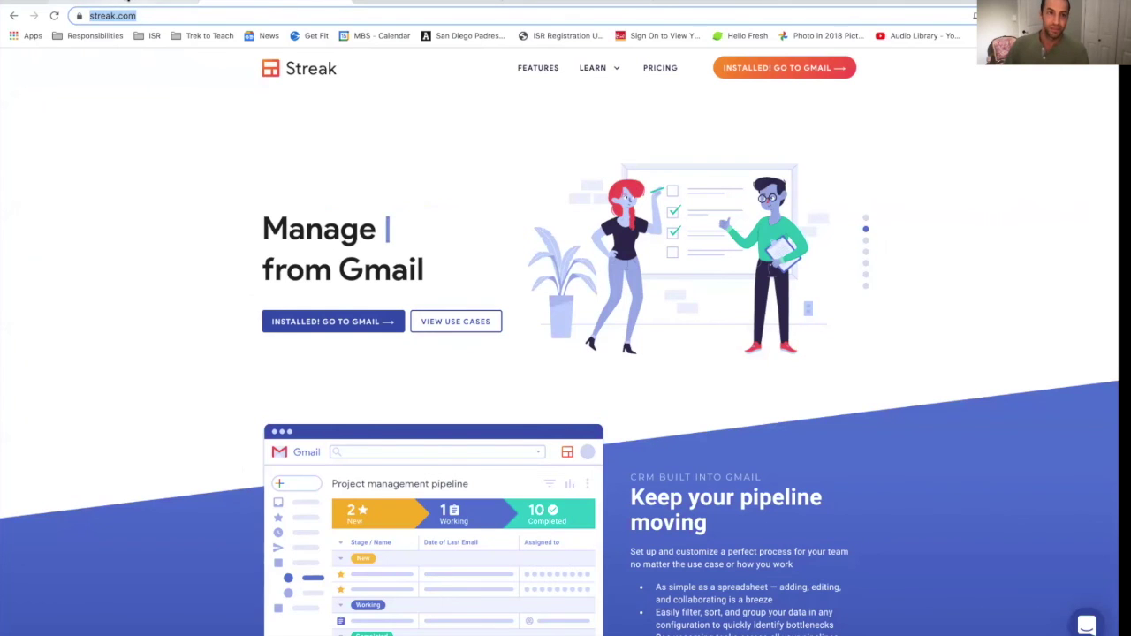
{"action": "left_click", "coordinate": [129, 1]}
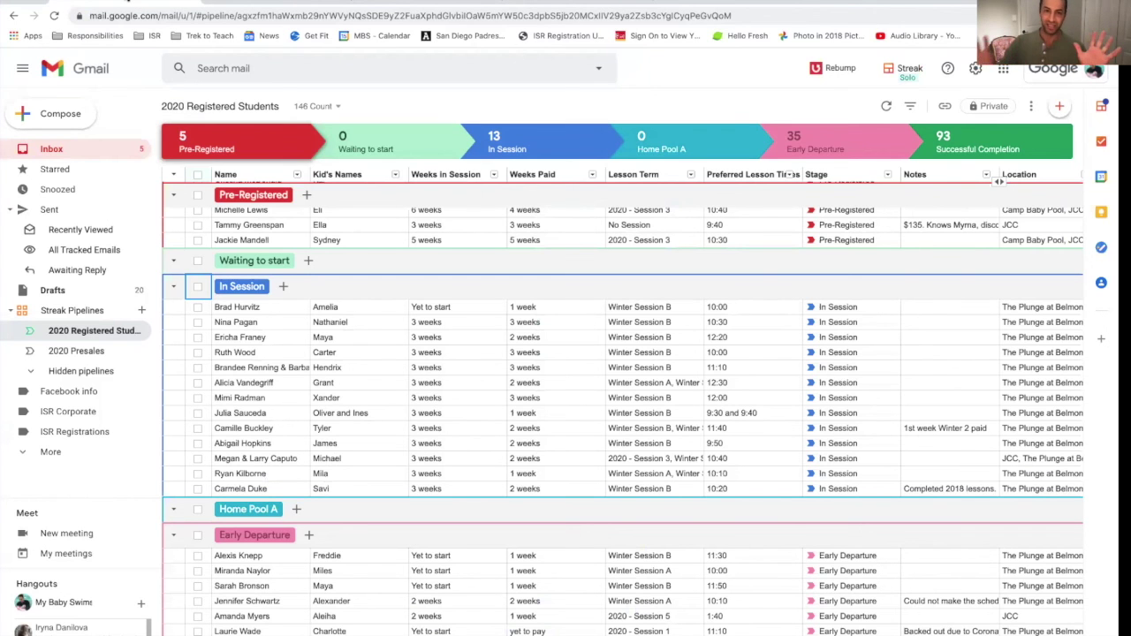